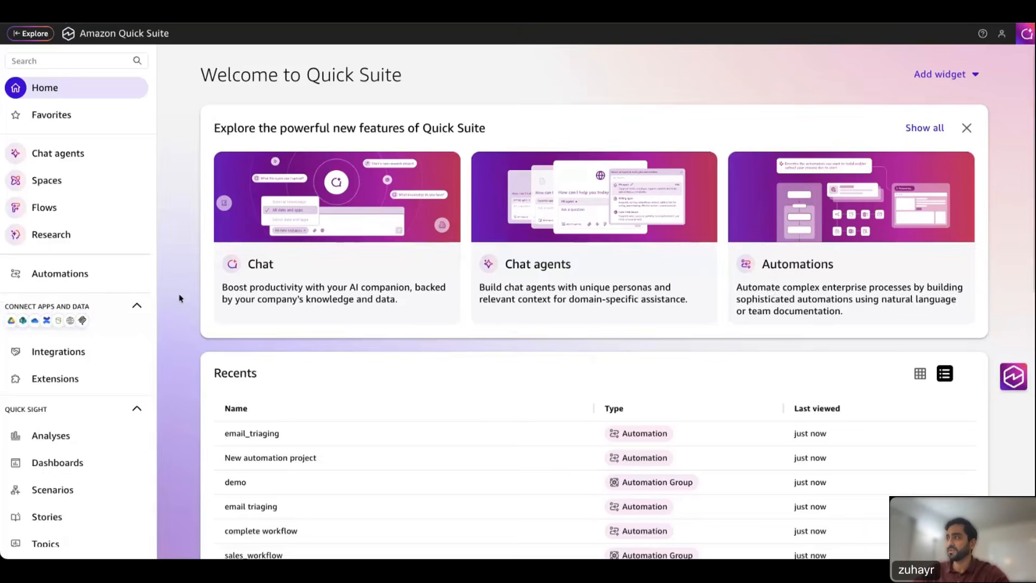
# Step: Go to Automations and show the Groups list with demo and sales_workflow
pyautogui.click(48, 280)
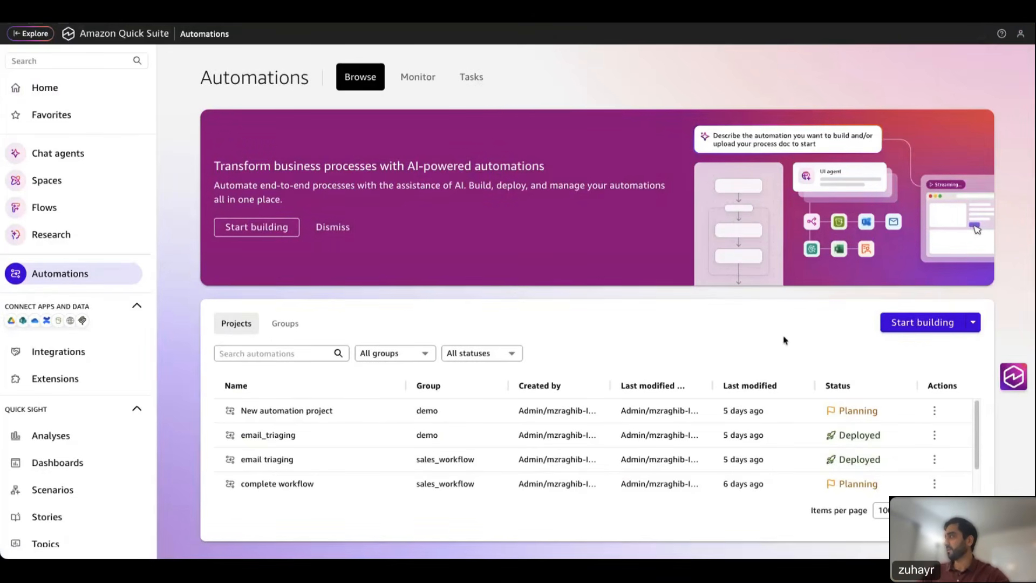
pyautogui.click(285, 324)
pyautogui.click(231, 332)
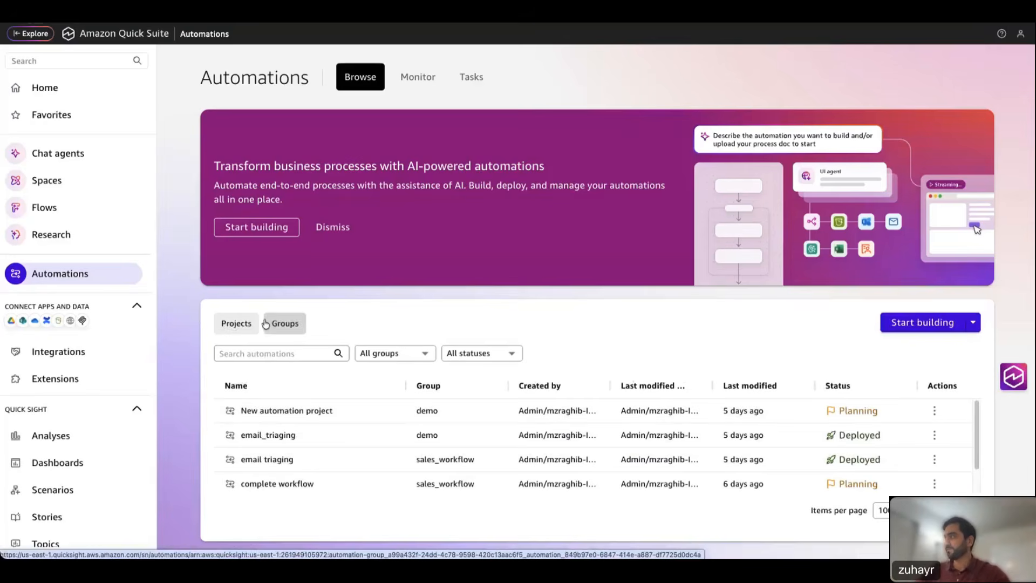
pyautogui.click(280, 327)
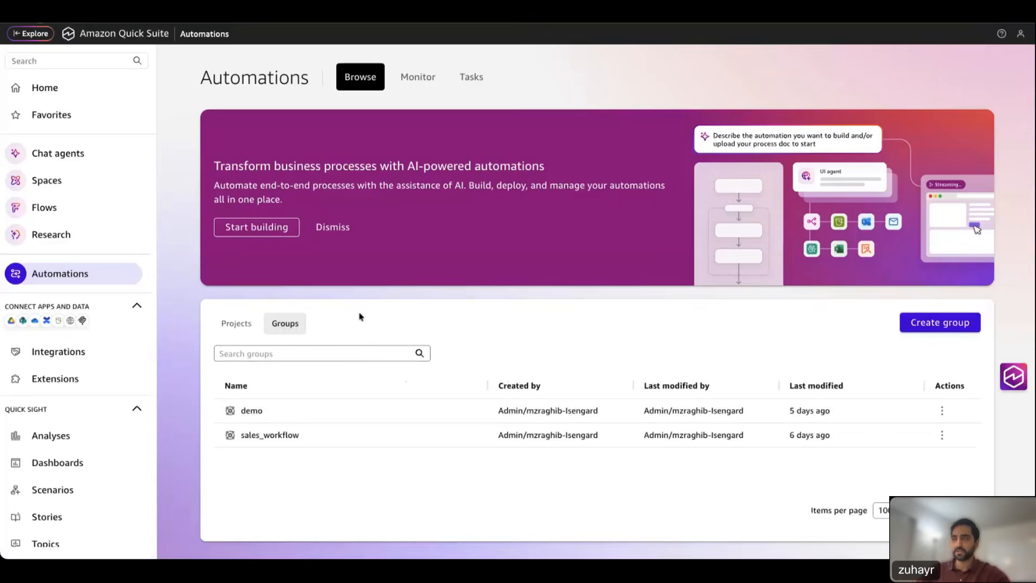
# Step: Create group live-demo sharing the Microsoft Outlook Integration action, skipping the credential
pyautogui.click(936, 327)
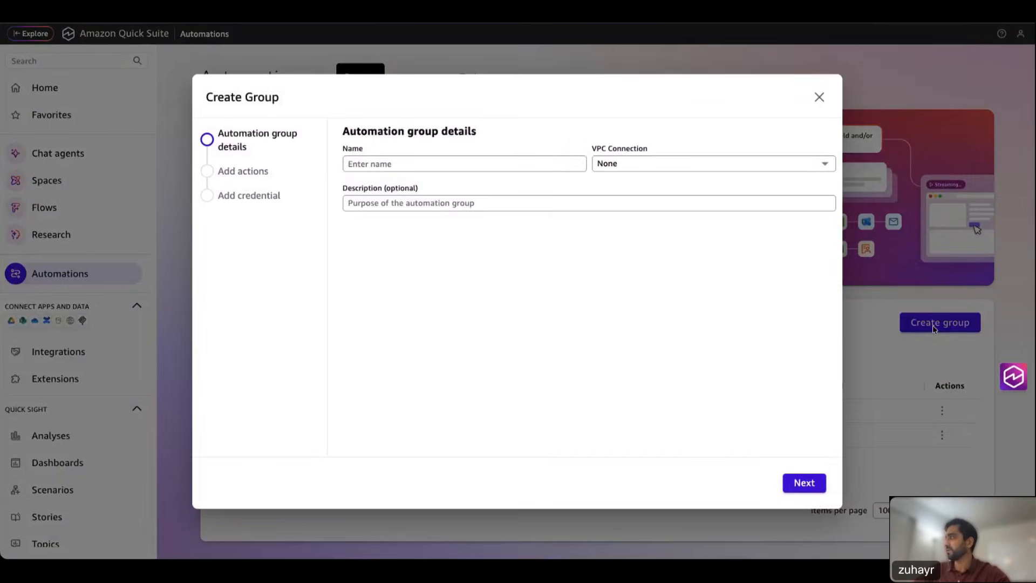
pyautogui.click(491, 163)
pyautogui.write('live-demo')
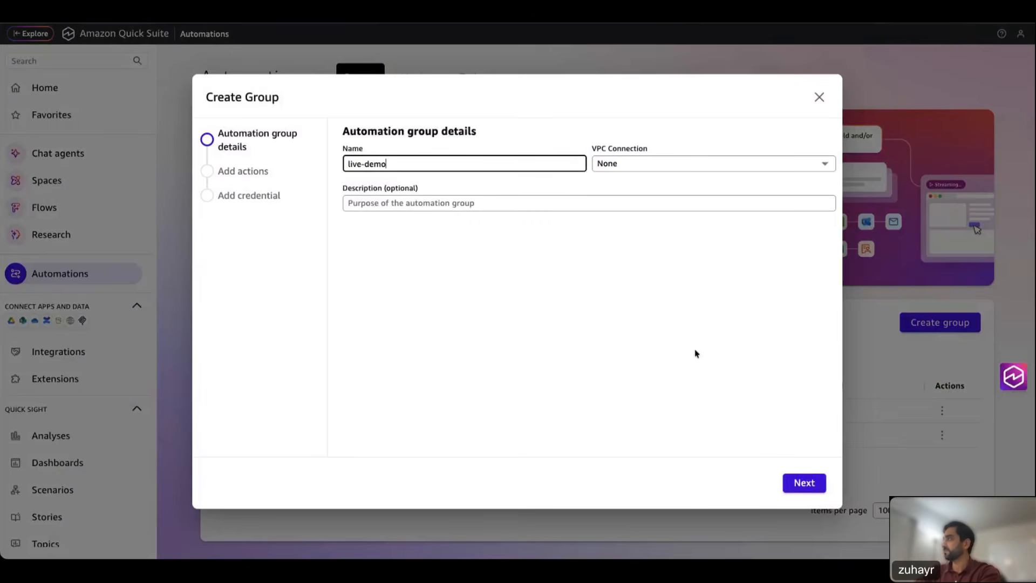
pyautogui.click(803, 482)
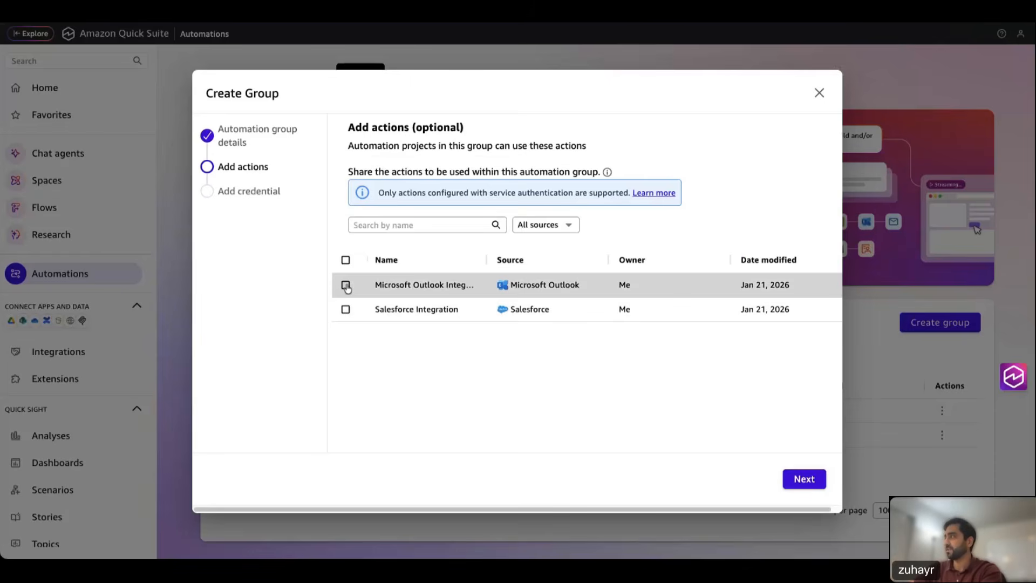
pyautogui.click(346, 286)
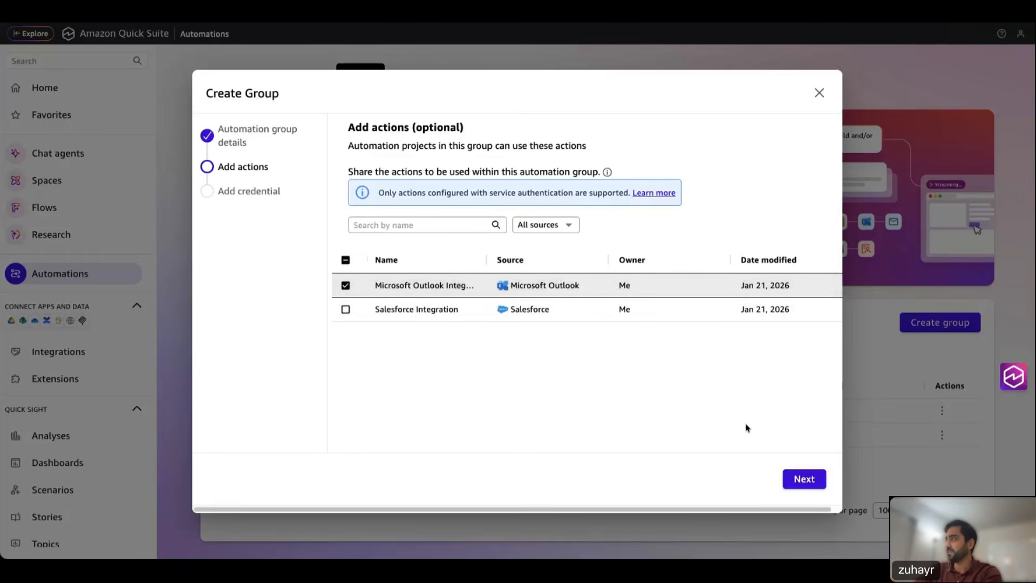
pyautogui.click(804, 481)
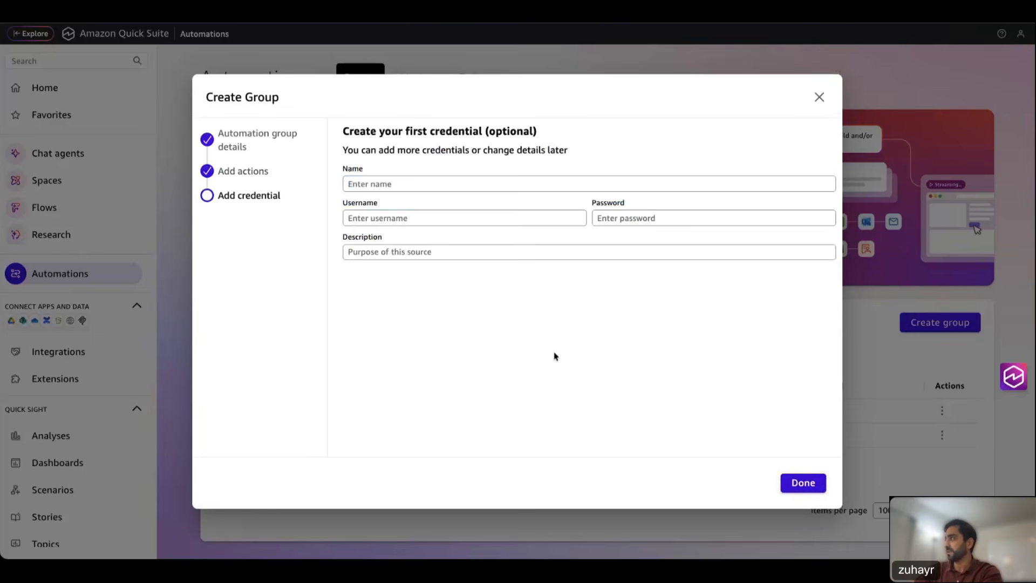
pyautogui.click(802, 482)
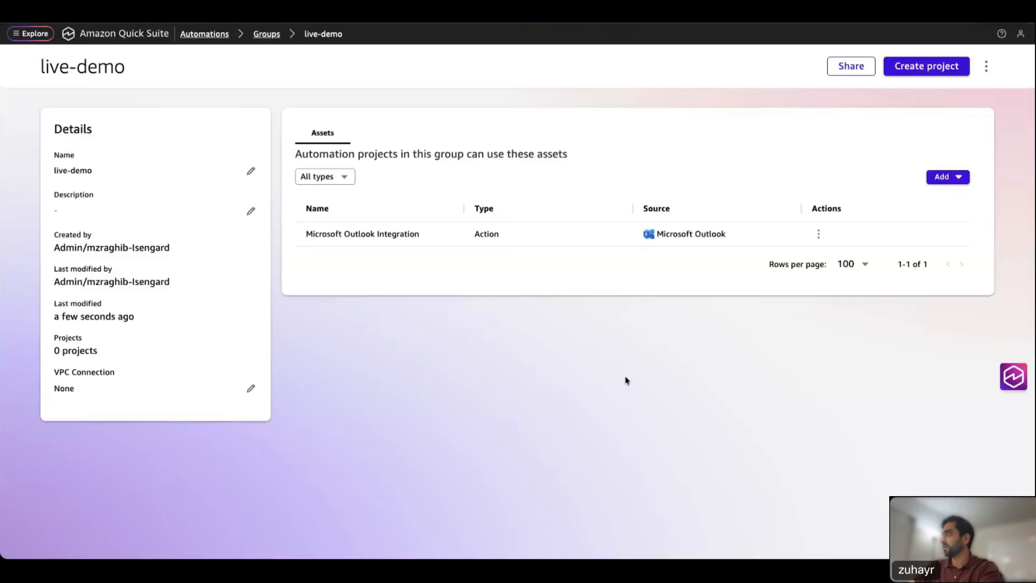
# Step: Create the project live-demo-project inside the live-demo group
pyautogui.click(930, 67)
pyautogui.click(491, 179)
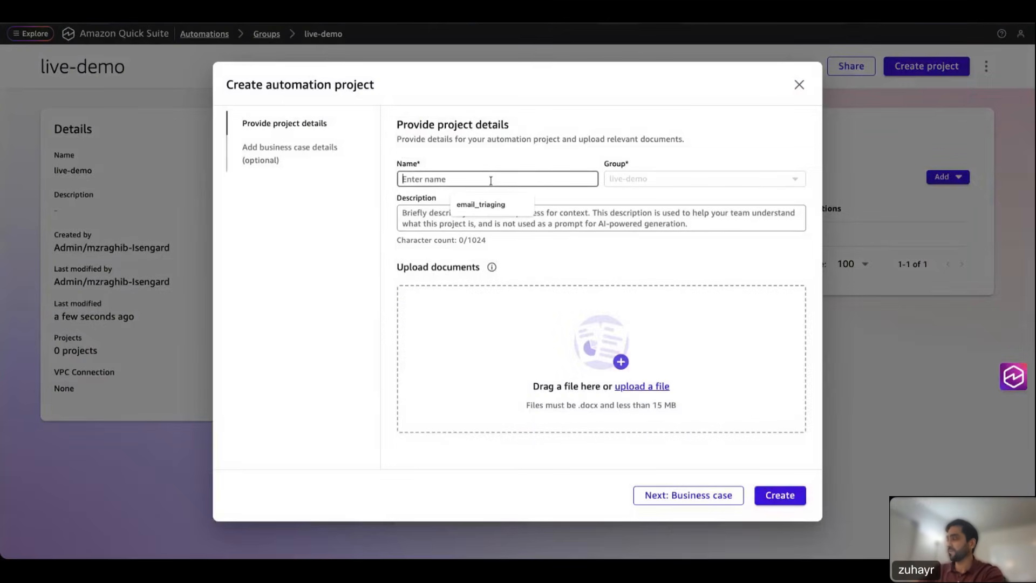
pyautogui.write('live-demo-project')
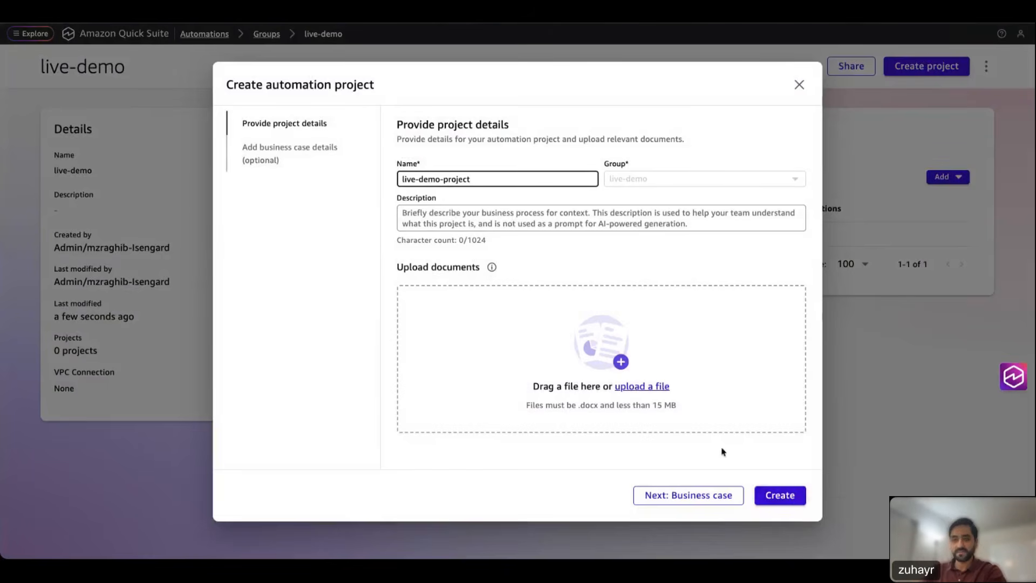
pyautogui.click(780, 495)
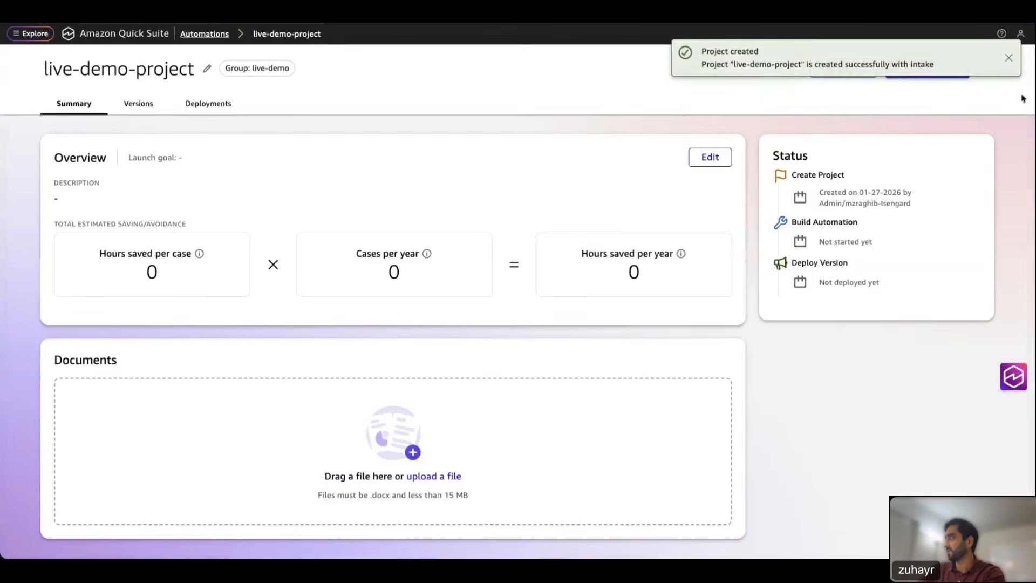
# Step: Start building live-demo-project without AI description, closing the tour tip and assistant panel
pyautogui.click(1011, 59)
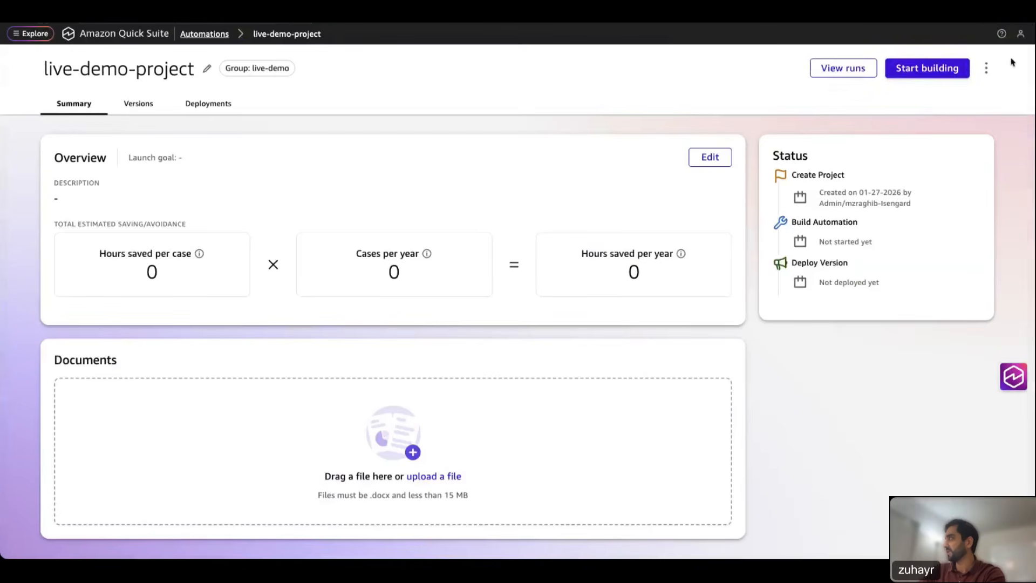
pyautogui.click(922, 72)
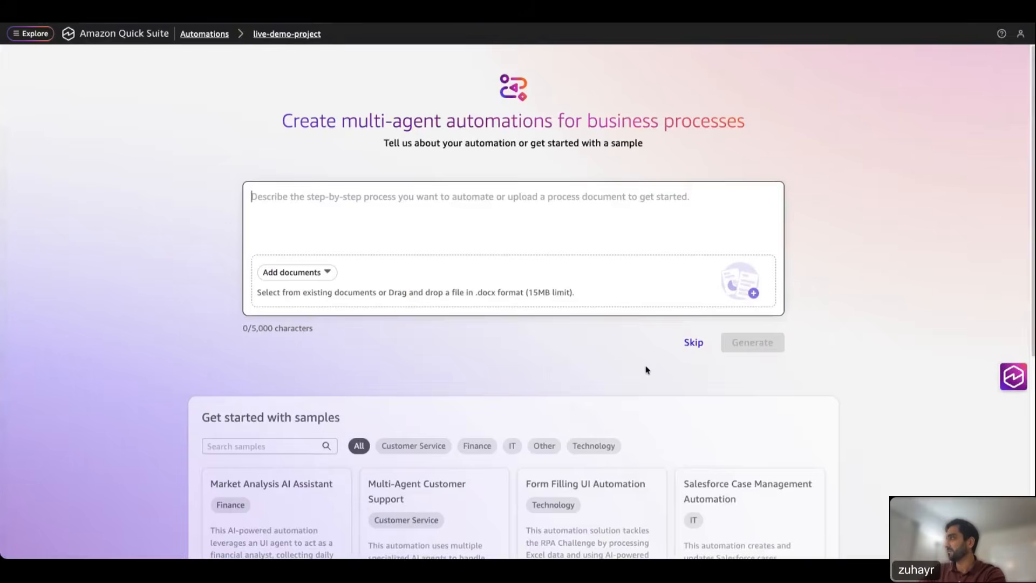
pyautogui.scroll(-5, 648, 370)
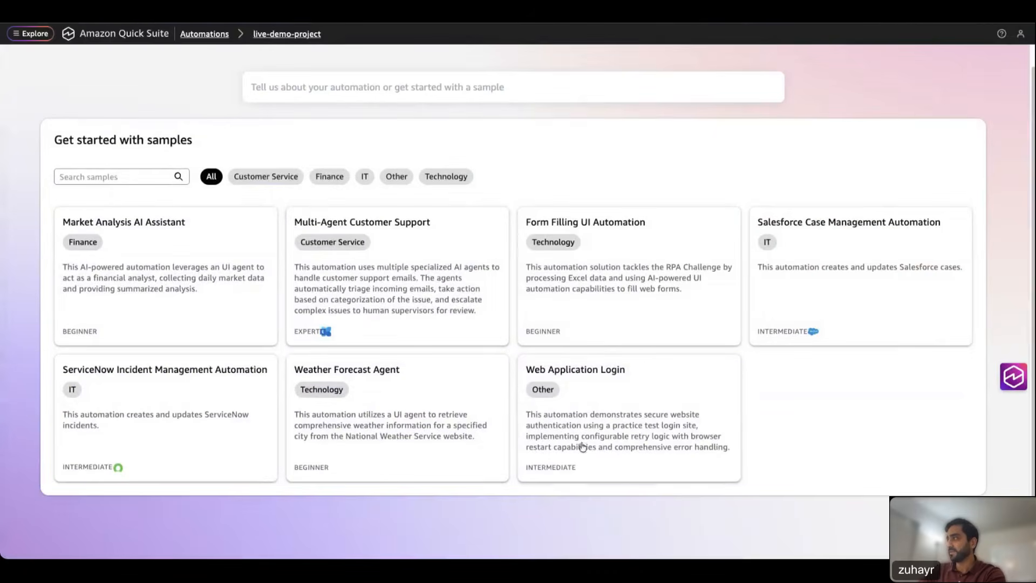
pyautogui.scroll(5, 680, 382)
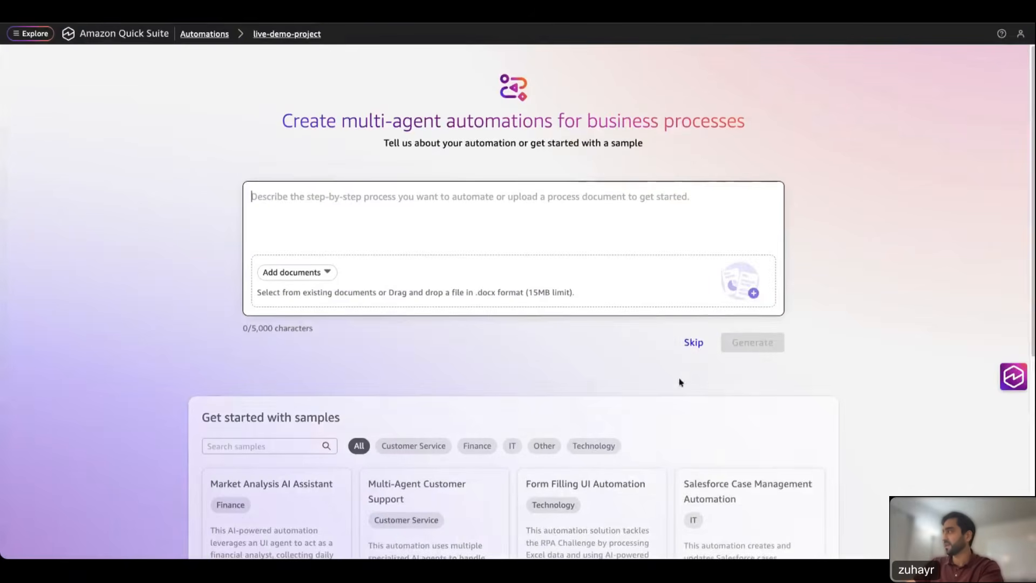
pyautogui.click(695, 343)
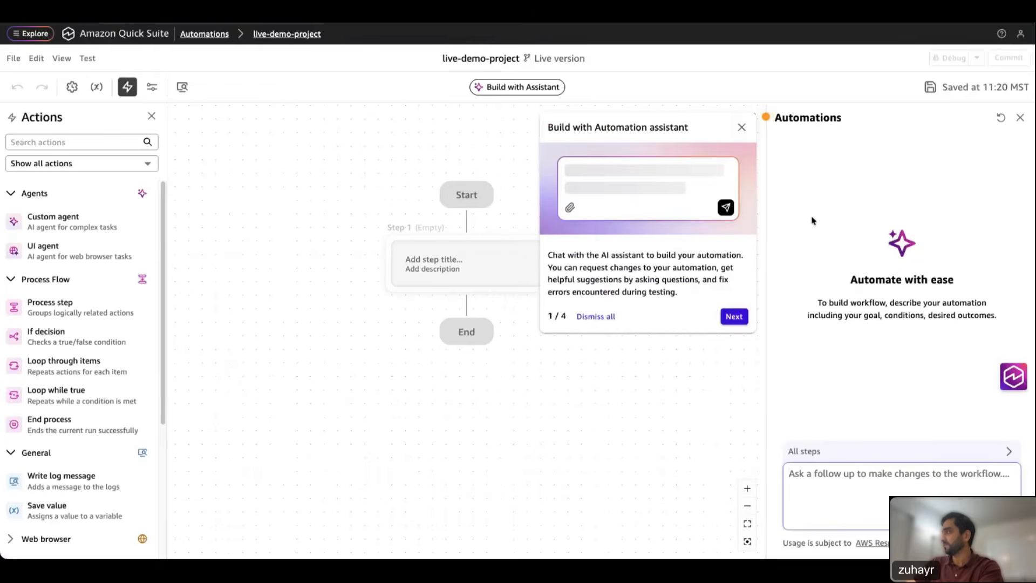
pyautogui.click(742, 128)
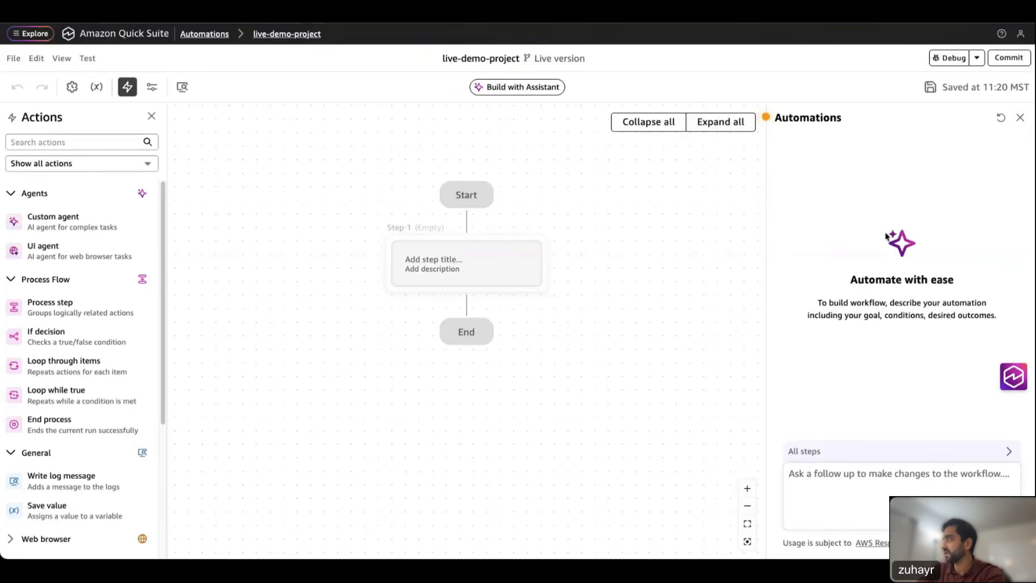
pyautogui.click(1020, 117)
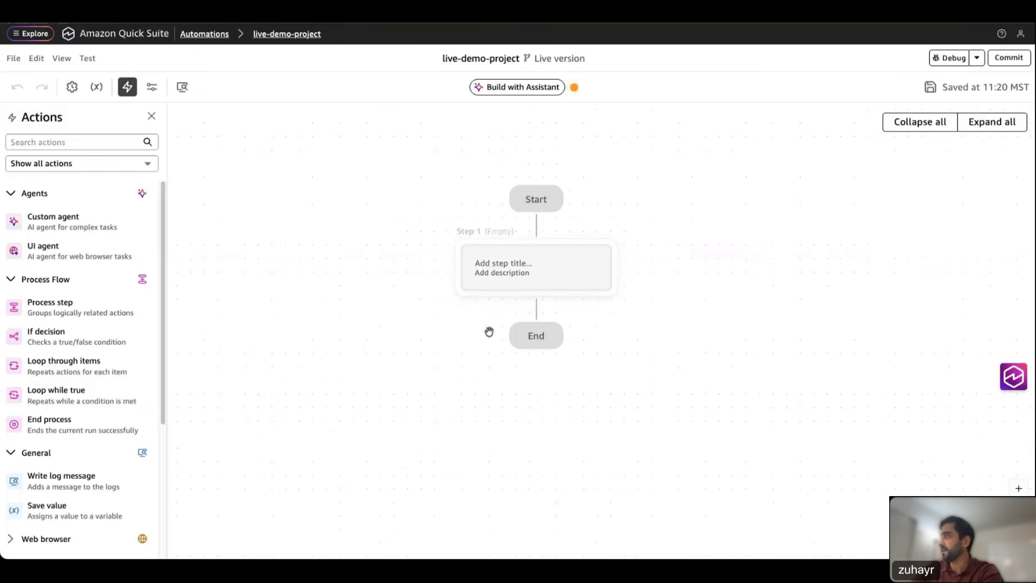
# Step: Expand the empty Step 1 card and widen the actions list
pyautogui.moveTo(345, 293); pyautogui.dragTo(262, 329)
pyautogui.click(449, 319)
pyautogui.moveTo(698, 299); pyautogui.dragTo(729, 274)
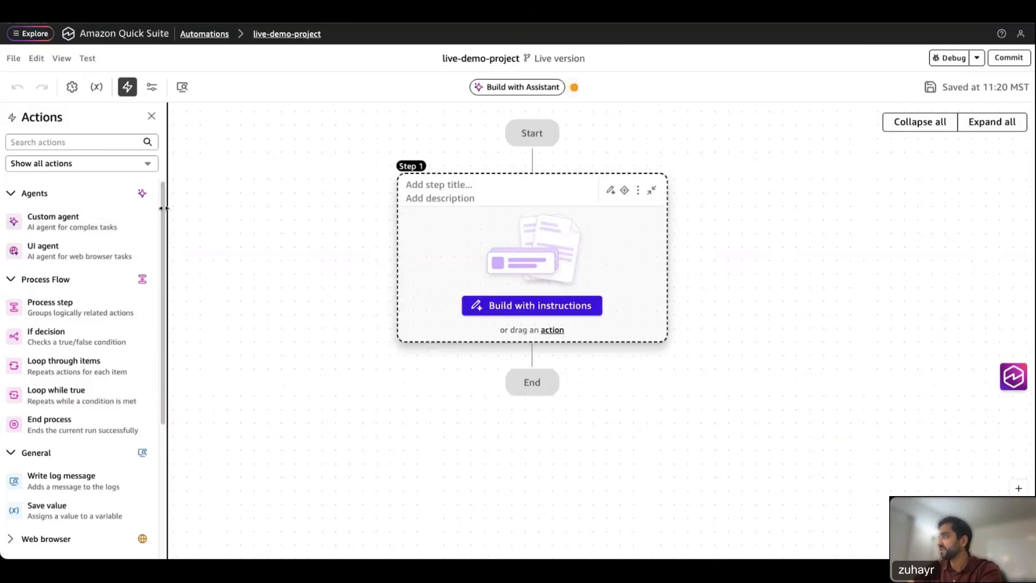
pyautogui.moveTo(163, 209); pyautogui.dragTo(200, 209)
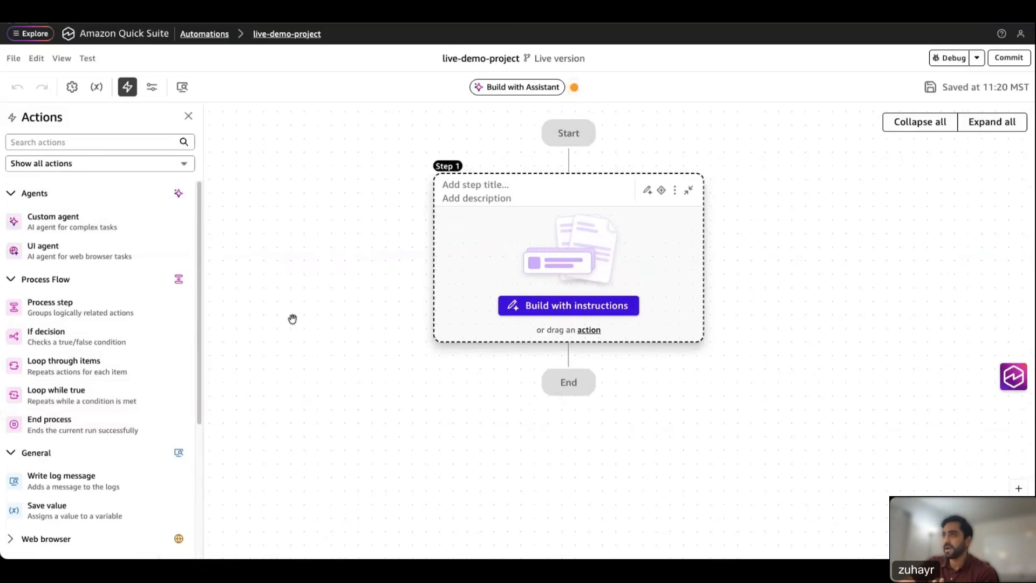
# Step: Title Step 1 'Setup Email Config' and add an empty process Step 2 below it
pyautogui.click(507, 187)
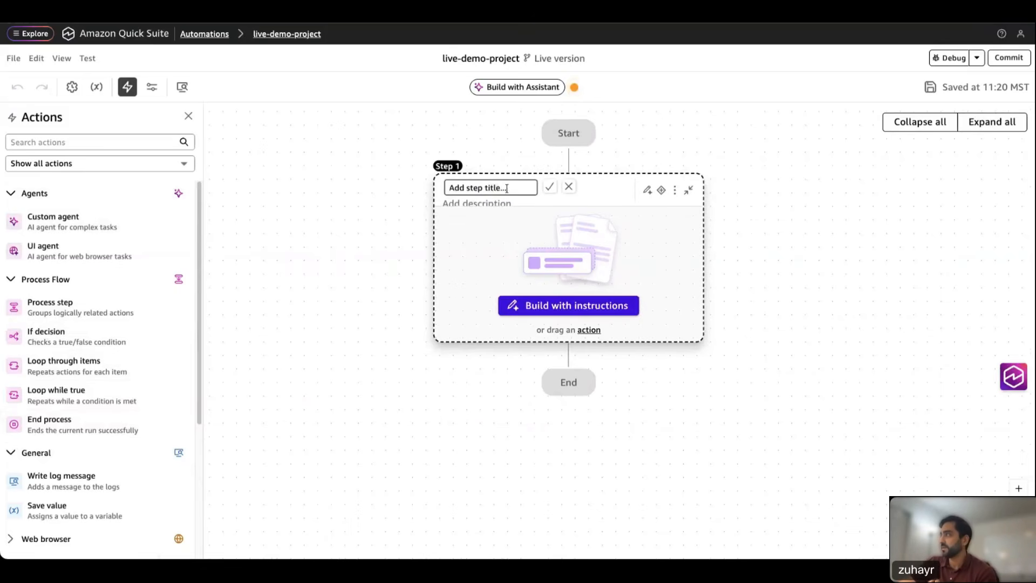
pyautogui.moveTo(507, 188); pyautogui.dragTo(462, 190)
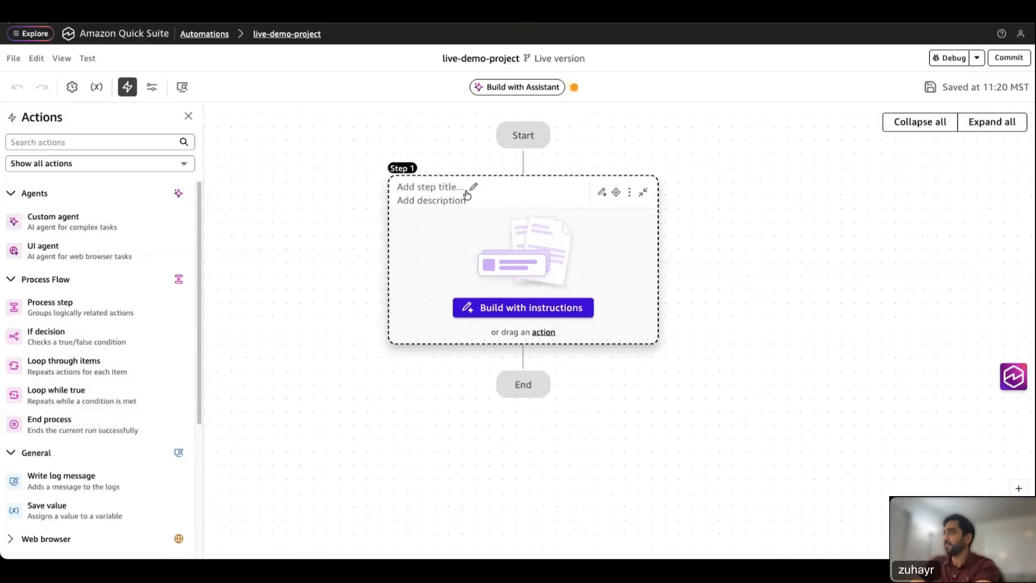
pyautogui.click(474, 187)
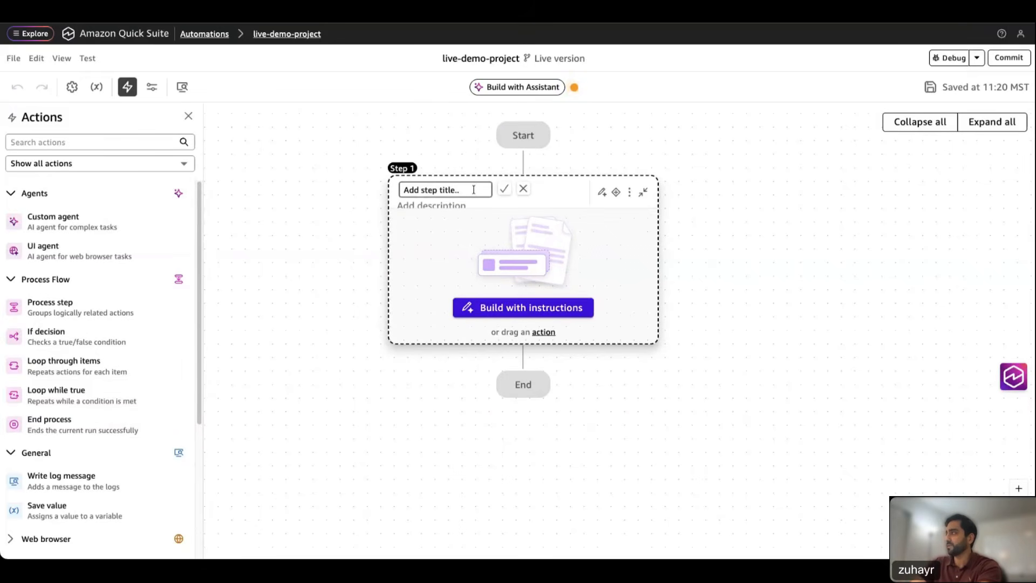
pyautogui.press('BackSpace')
pyautogui.press('BackSpace')
pyautogui.press('BackSpace')
pyautogui.press('BackSpace')
pyautogui.press('BackSpace')
pyautogui.press('BackSpace')
pyautogui.press('BackSpace')
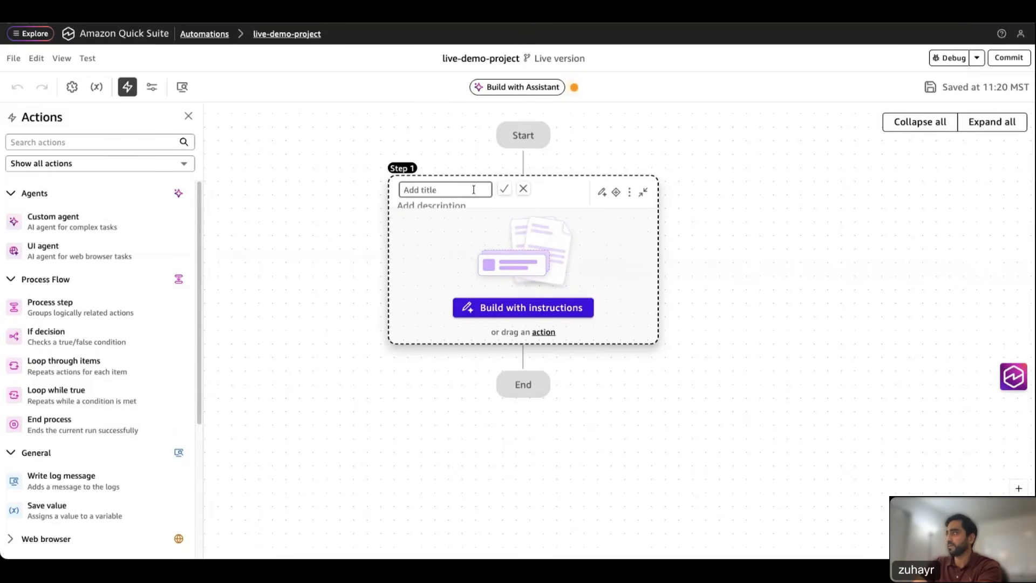
pyautogui.write('Setup')
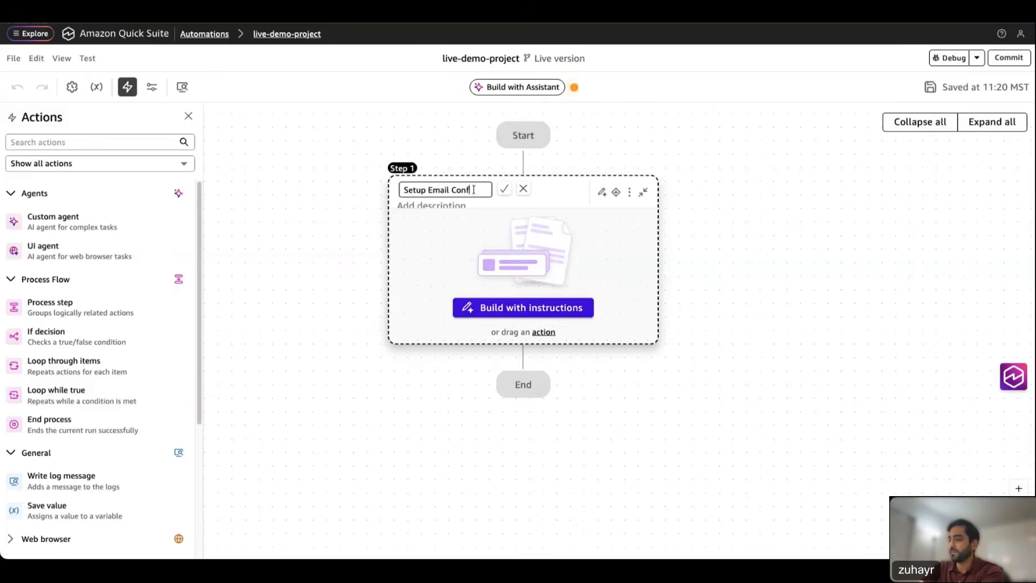
pyautogui.write('Email Config')
pyautogui.click(504, 189)
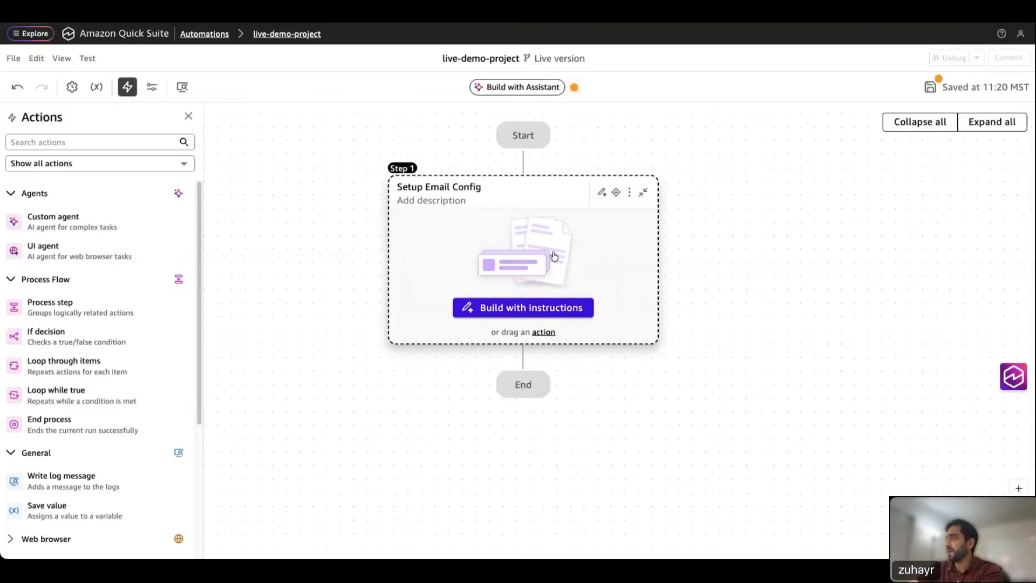
pyautogui.click(523, 358)
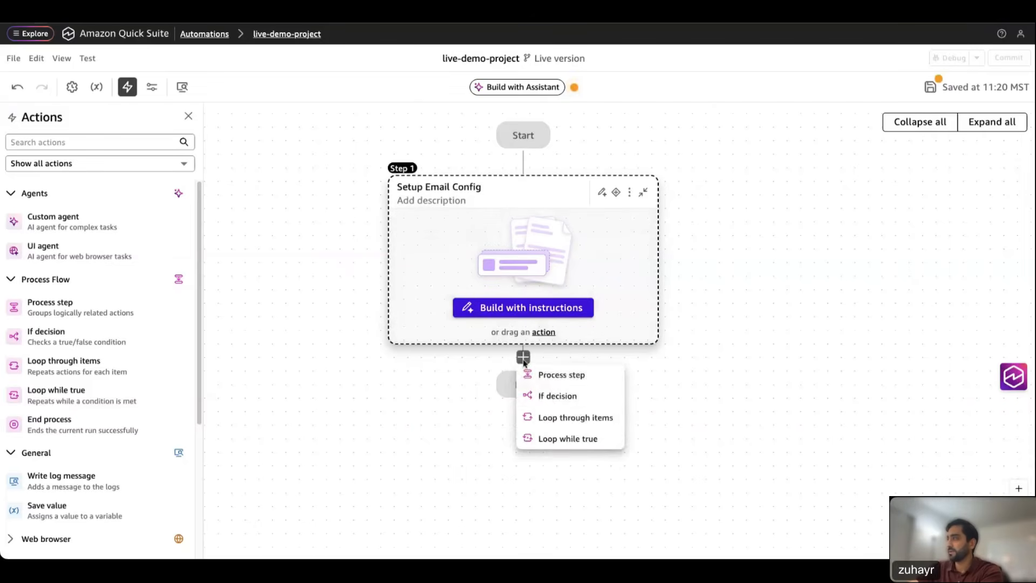
pyautogui.click(551, 376)
# Step: Rename Step 2 to 'Retrieve the email to process'
pyautogui.click(468, 384)
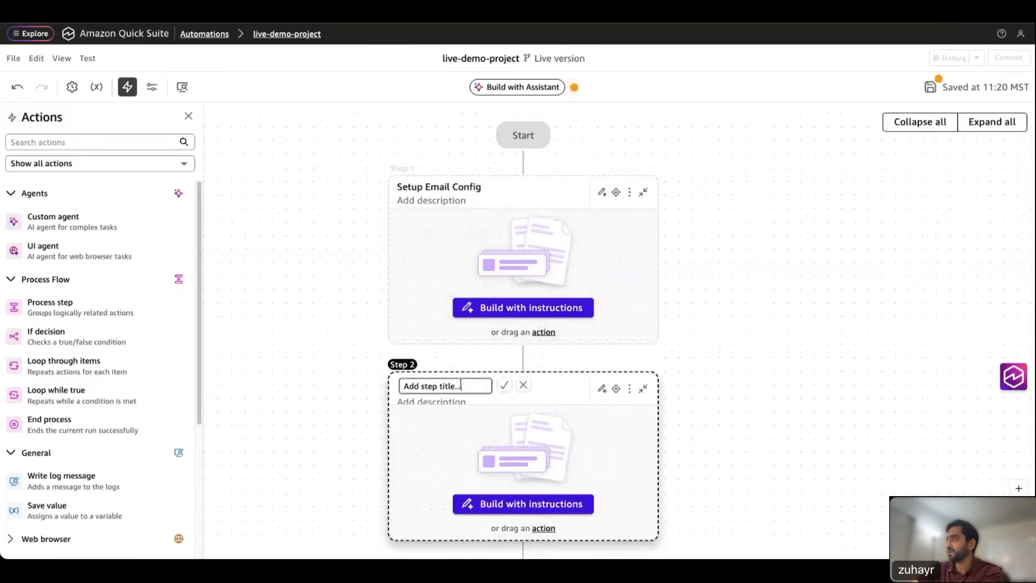
pyautogui.press('BackSpace')
pyautogui.press('BackSpace')
pyautogui.press('BackSpace')
pyautogui.press('BackSpace')
pyautogui.press('BackSpace')
pyautogui.press('BackSpace')
pyautogui.press('BackSpace')
pyautogui.press('BackSpace')
pyautogui.press('BackSpace')
pyautogui.press('BackSpace')
pyautogui.press('BackSpace')
pyautogui.press('BackSpace')
pyautogui.press('BackSpace')
pyautogui.press('BackSpace')
pyautogui.press('BackSpace')
pyautogui.press('BackSpace')
pyautogui.press('BackSpace')
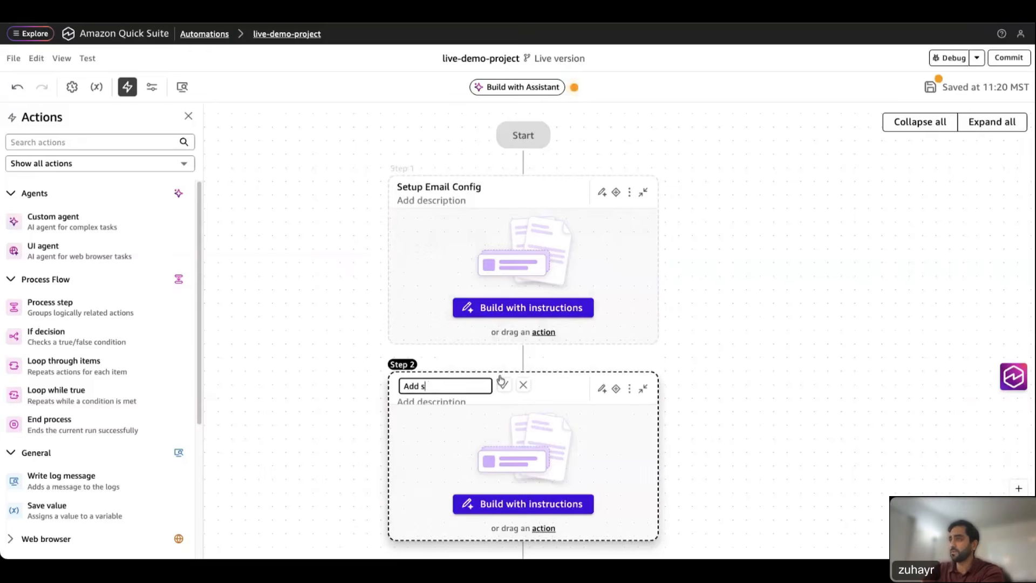
pyautogui.write('Retrieve th')
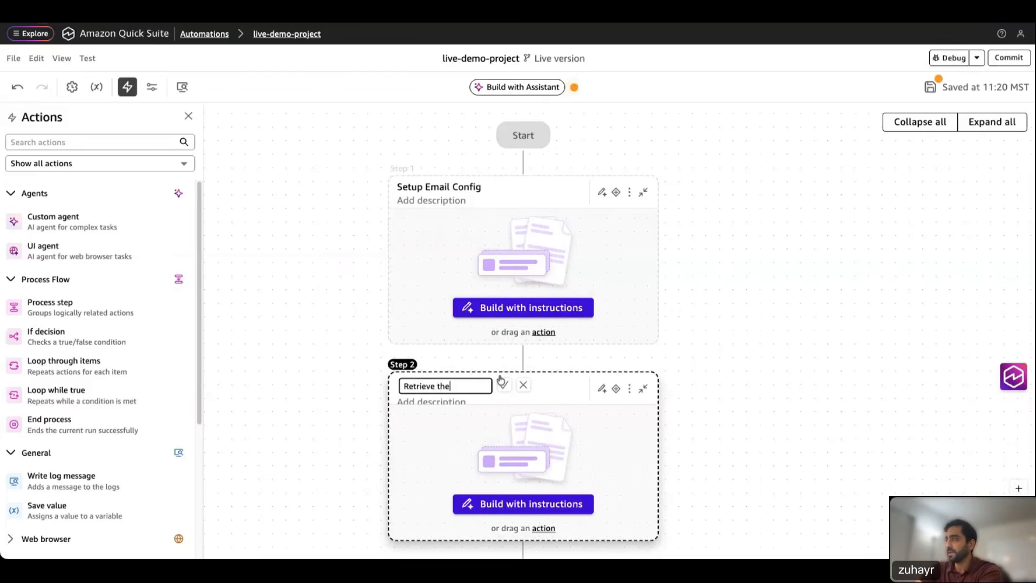
pyautogui.write(' email')
pyautogui.write('to pro')
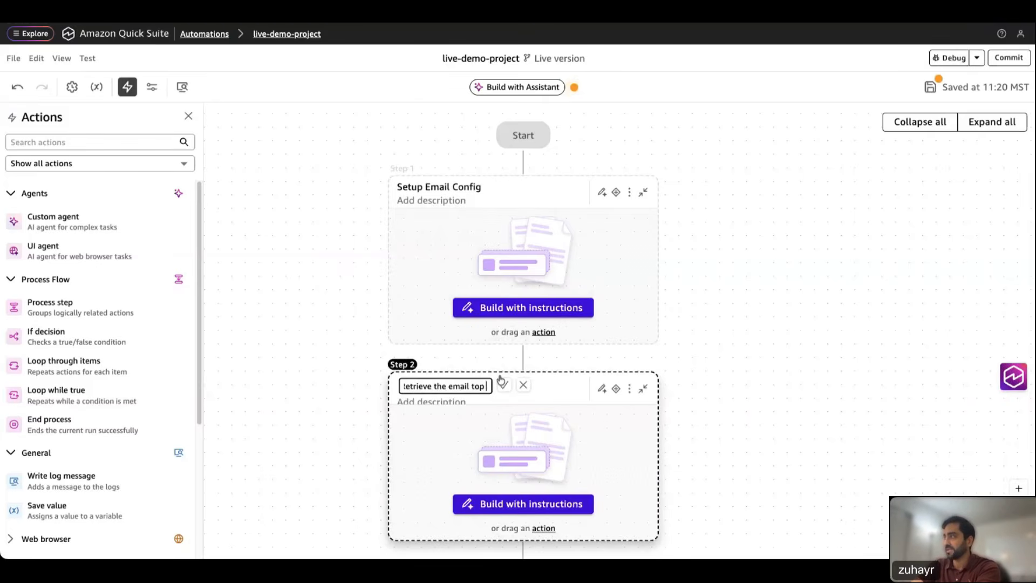
pyautogui.write('cess')
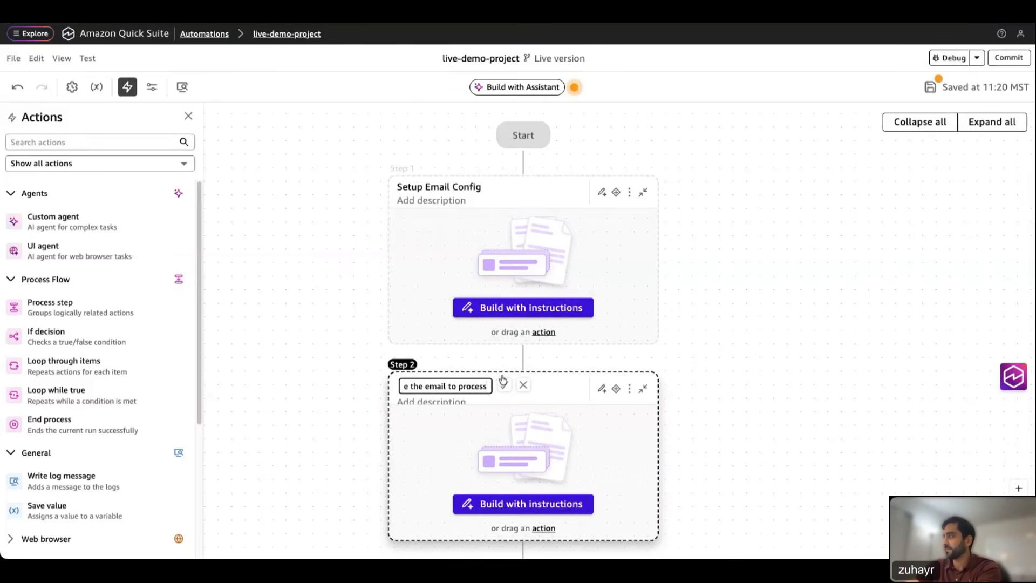
pyautogui.click(503, 383)
pyautogui.scroll(-2, 755, 405)
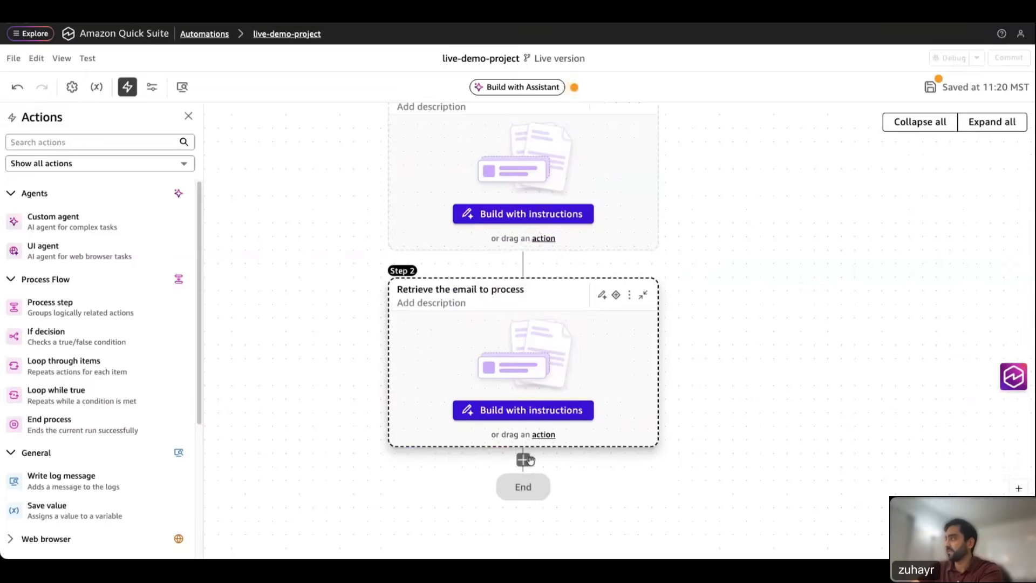
# Step: Add a process Step 3 titled 'Classify Emails with a custom agent'
pyautogui.click(523, 460)
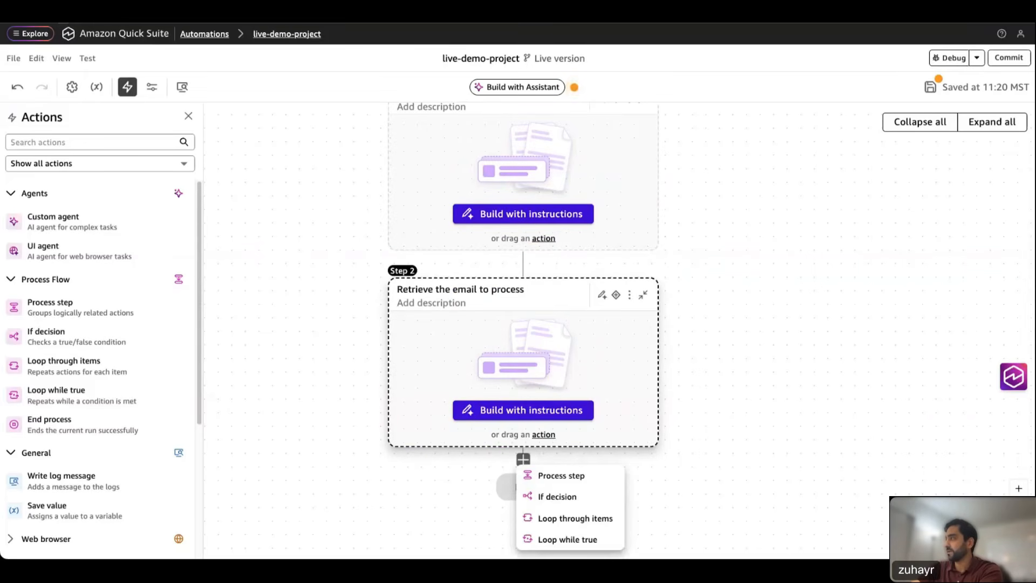
pyautogui.click(556, 475)
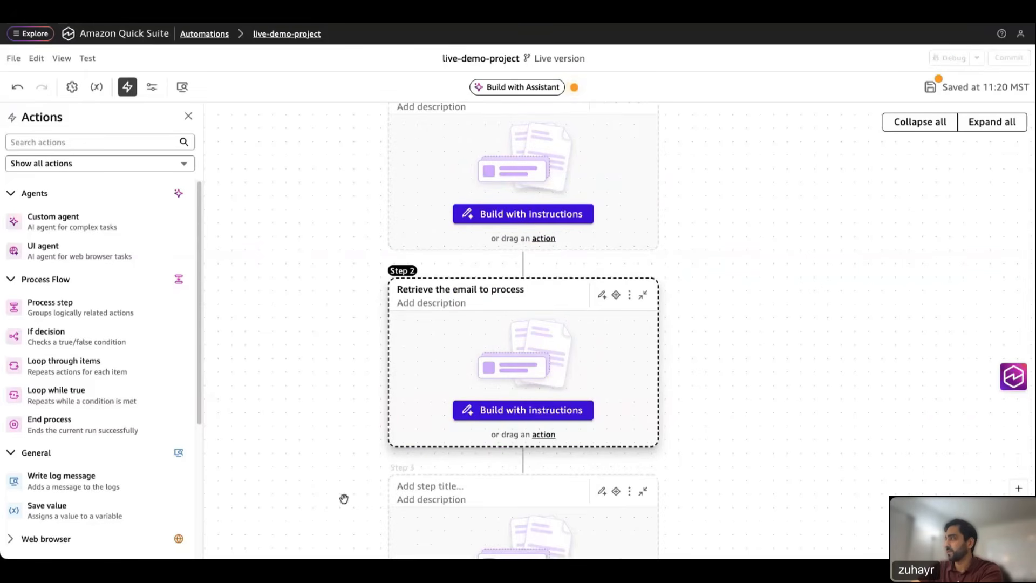
pyautogui.click(469, 488)
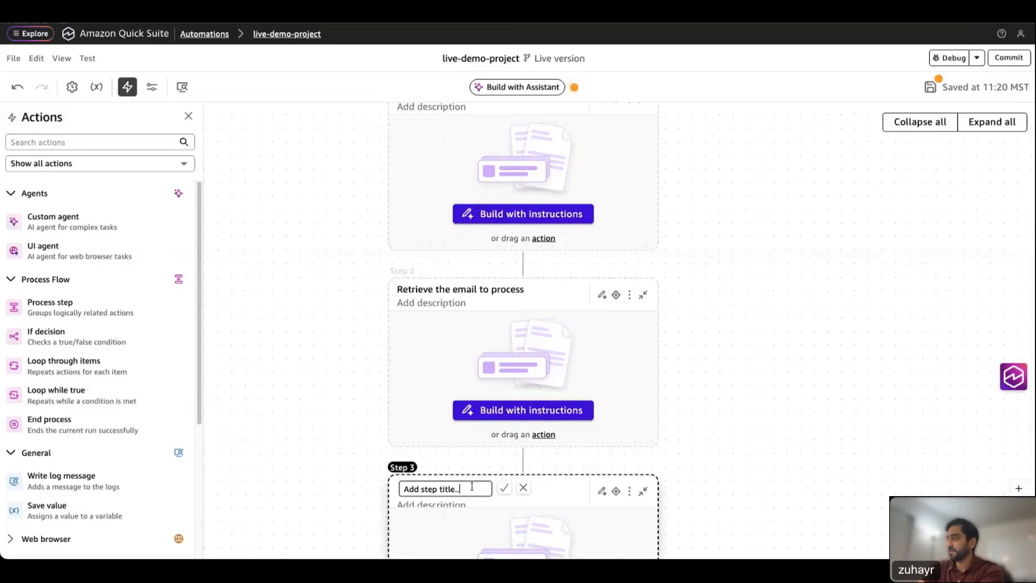
pyautogui.press('BackSpace')
pyautogui.press('BackSpace')
pyautogui.press('BackSpace')
pyautogui.press('BackSpace')
pyautogui.press('BackSpace')
pyautogui.press('BackSpace')
pyautogui.press('BackSpace')
pyautogui.press('BackSpace')
pyautogui.press('BackSpace')
pyautogui.press('BackSpace')
pyautogui.press('BackSpace')
pyautogui.press('BackSpace')
pyautogui.press('BackSpace')
pyautogui.press('BackSpace')
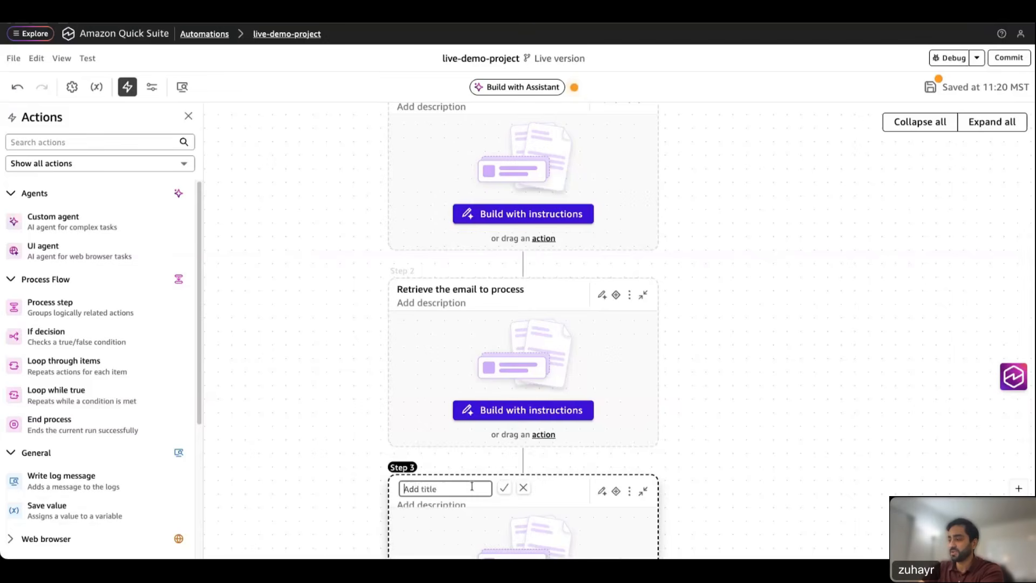
pyautogui.write('Classify')
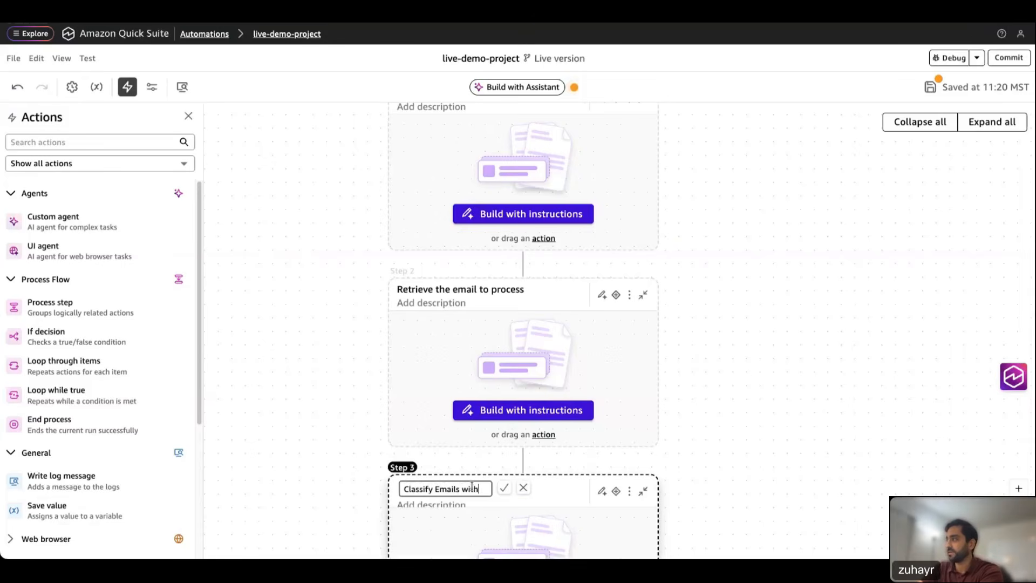
pyautogui.write('Emails with a custom agent')
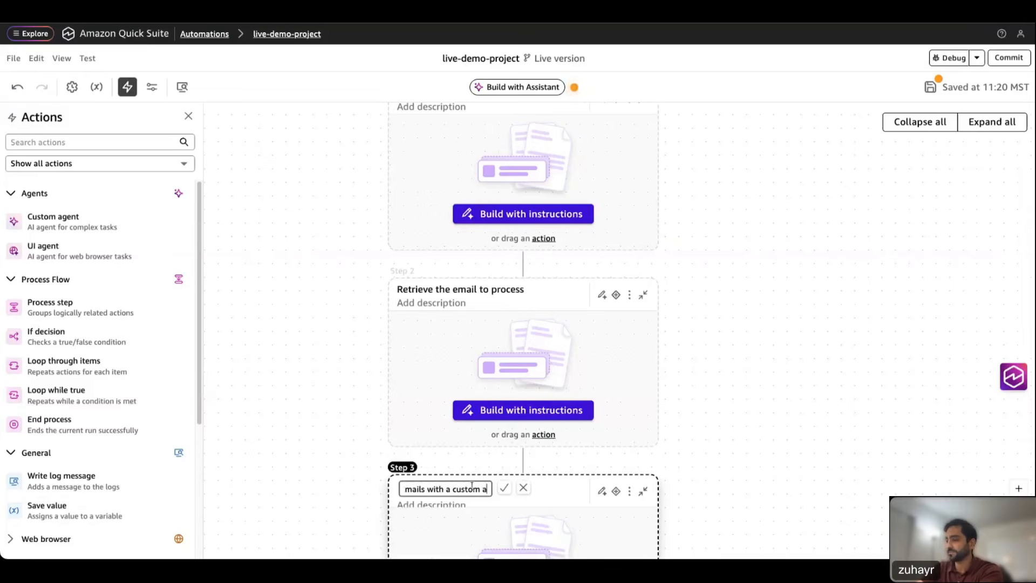
pyautogui.click(504, 488)
pyautogui.scroll(2, 741, 399)
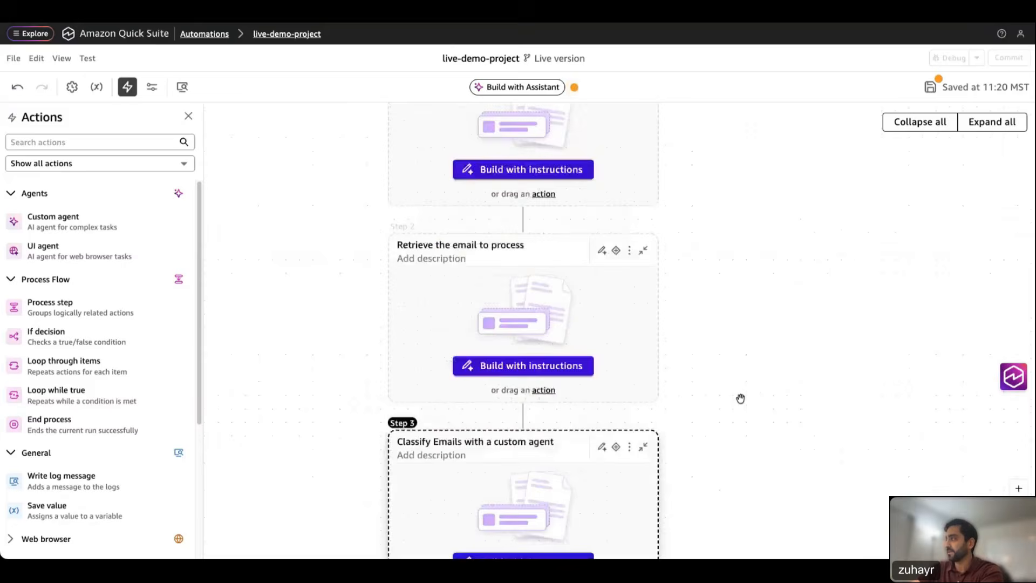
pyautogui.scroll(1, 740, 399)
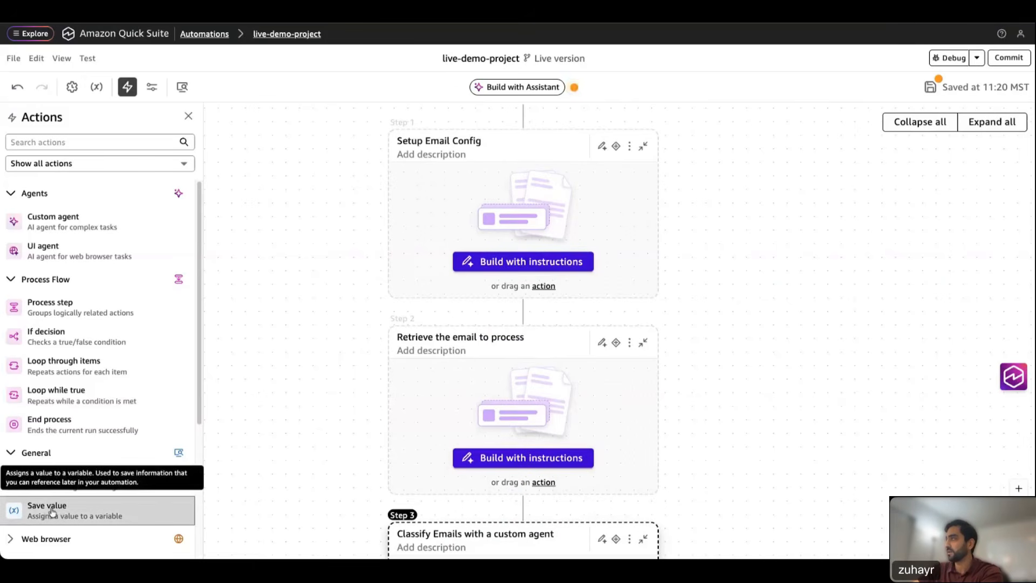
# Step: Add a Save value action to Step 1 whose value is the pasted sender e-mail address
pyautogui.moveTo(57, 513); pyautogui.dragTo(470, 200)
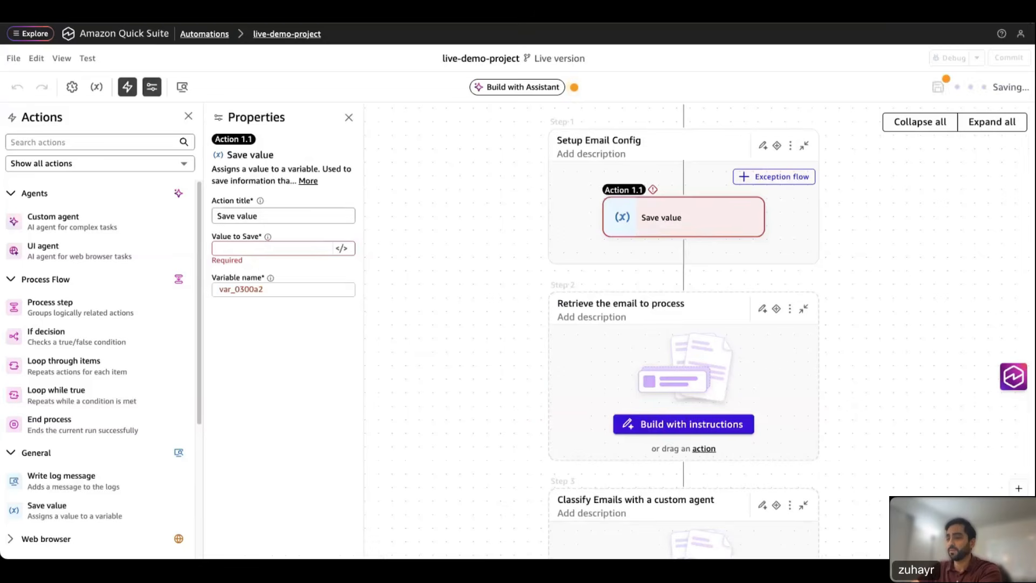
pyautogui.click(342, 249)
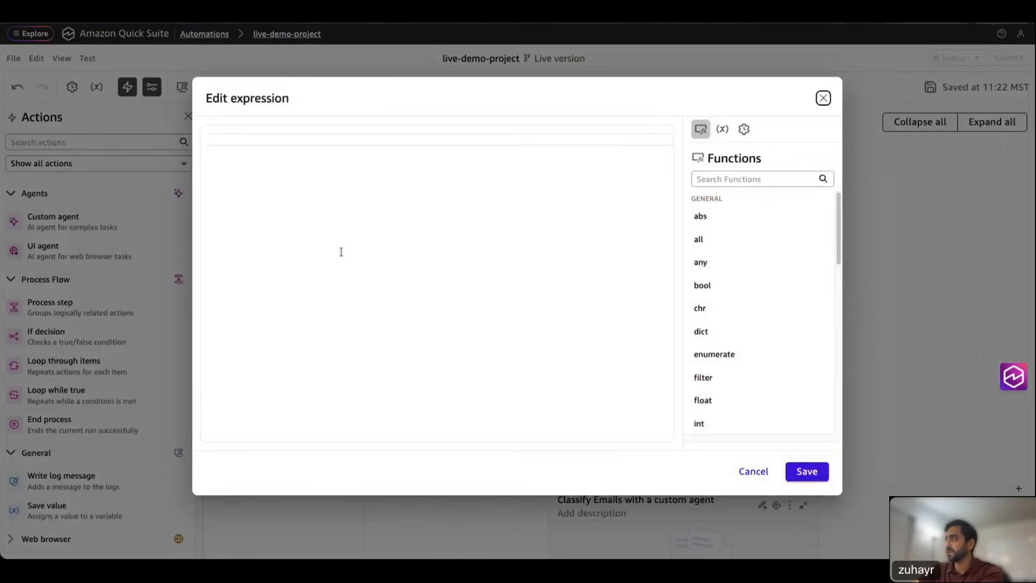
pyautogui.hotkey('ctrl', 'v')
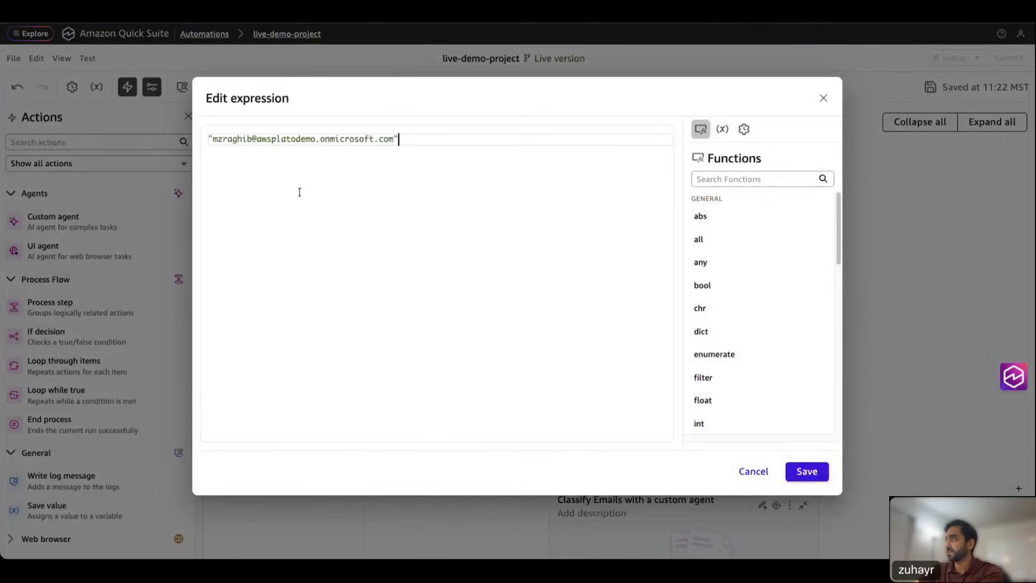
pyautogui.click(804, 471)
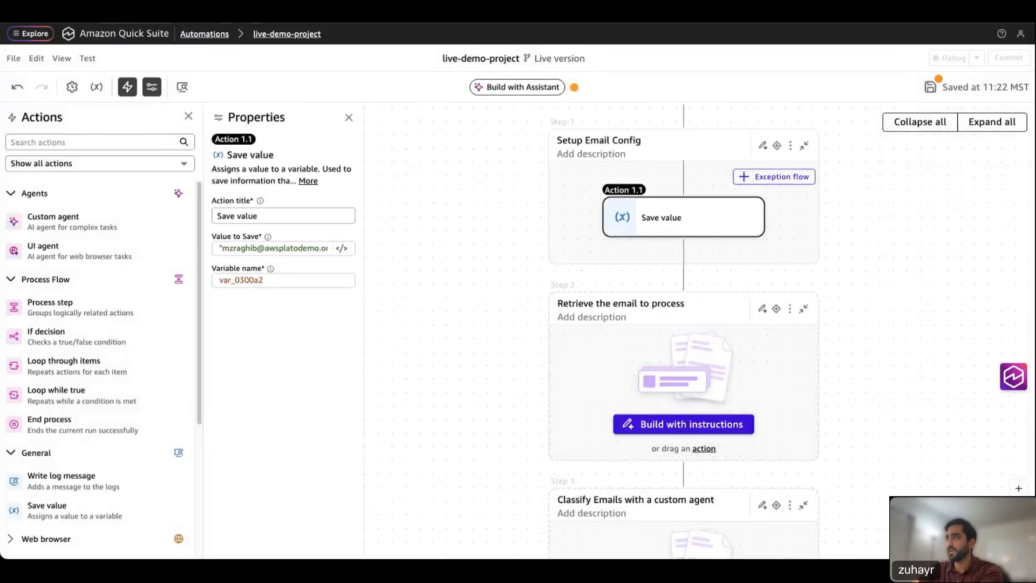
# Step: Title the action 'Save sender_email' and name its variable sender_email
pyautogui.doubleClick(263, 219)
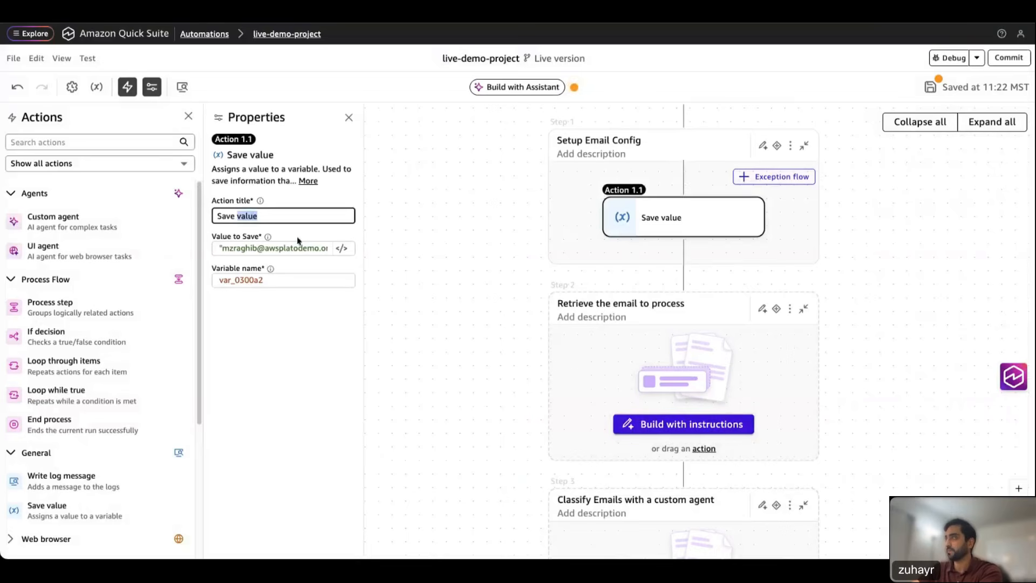
pyautogui.write('sender_emaiol;')
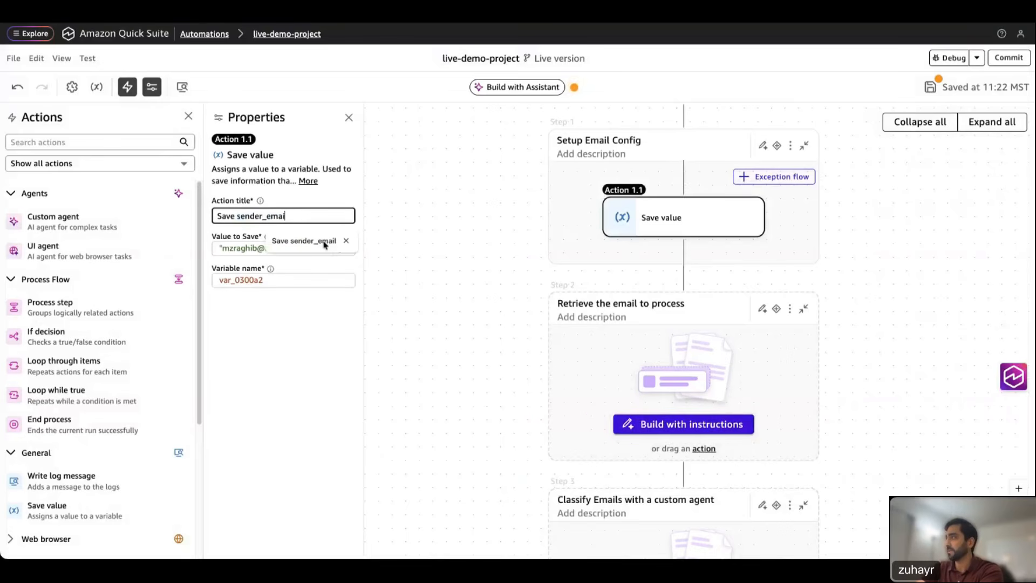
pyautogui.press('BackSpace')
pyautogui.write('l')
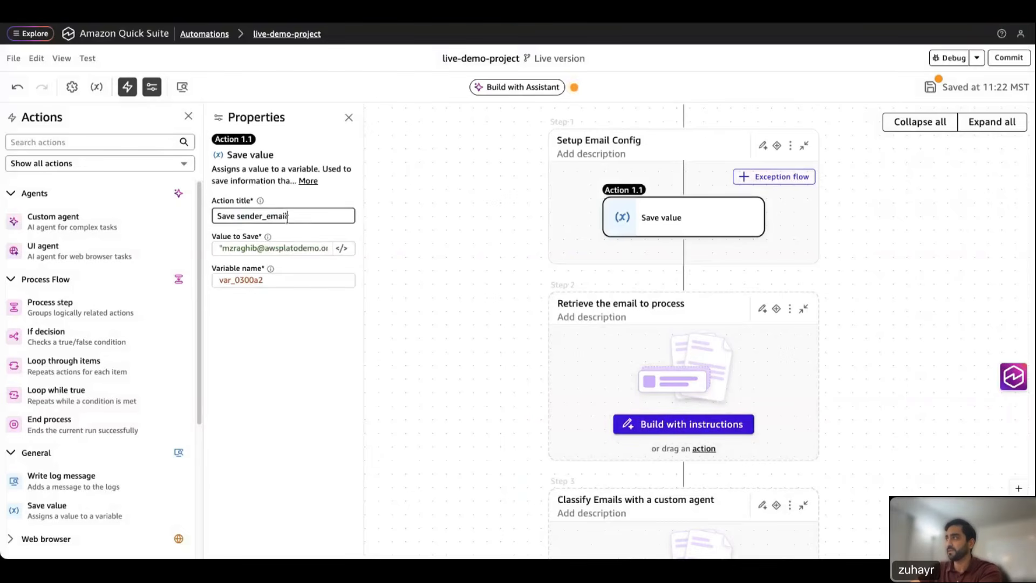
pyautogui.doubleClick(244, 278)
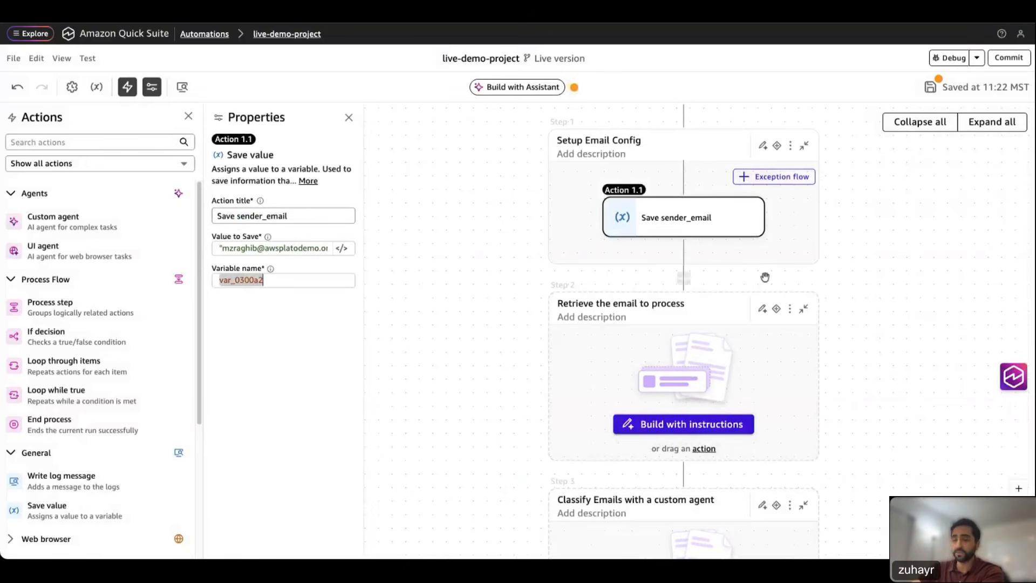
pyautogui.click(245, 280)
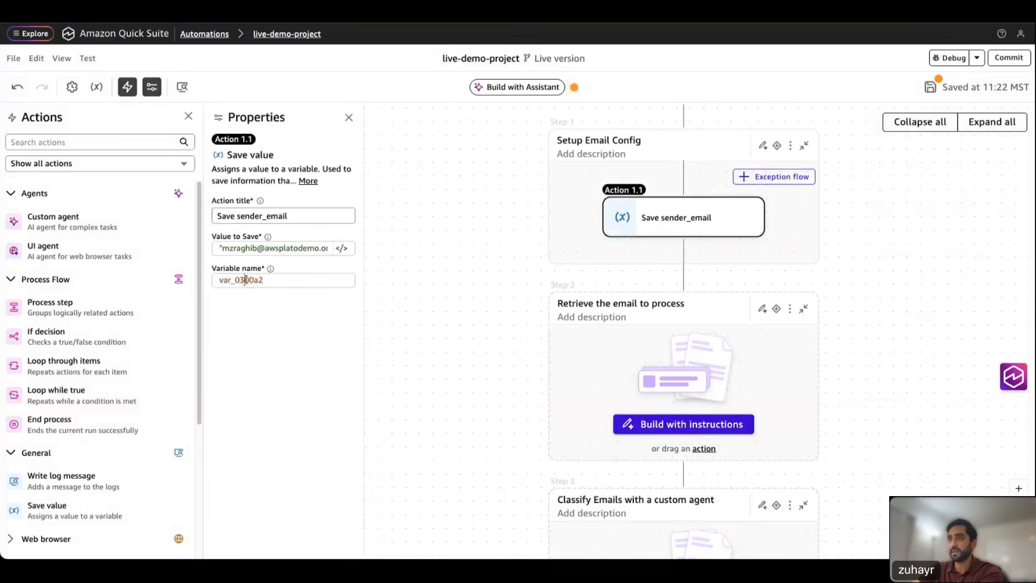
pyautogui.doubleClick(245, 280)
pyautogui.write('sender_email')
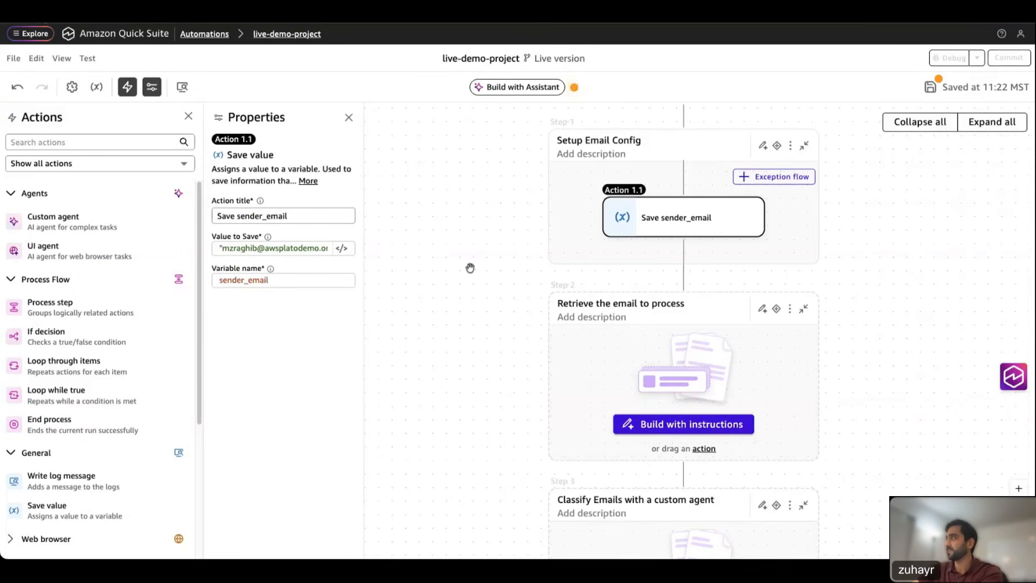
# Step: Duplicate Save sender_email, renaming the copy 'Save receiver_email' with variable receiver_email
pyautogui.click(754, 201)
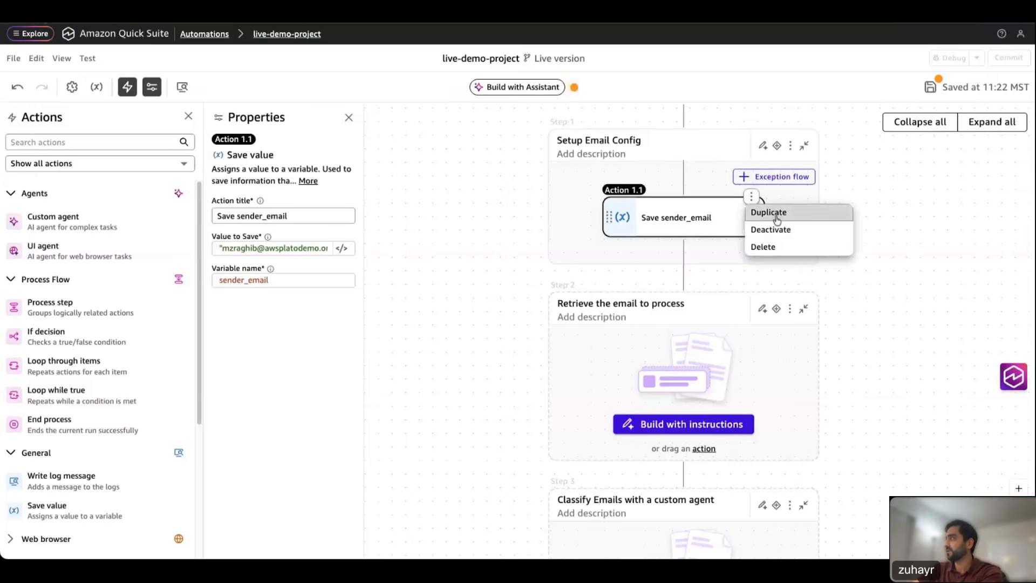
pyautogui.click(764, 212)
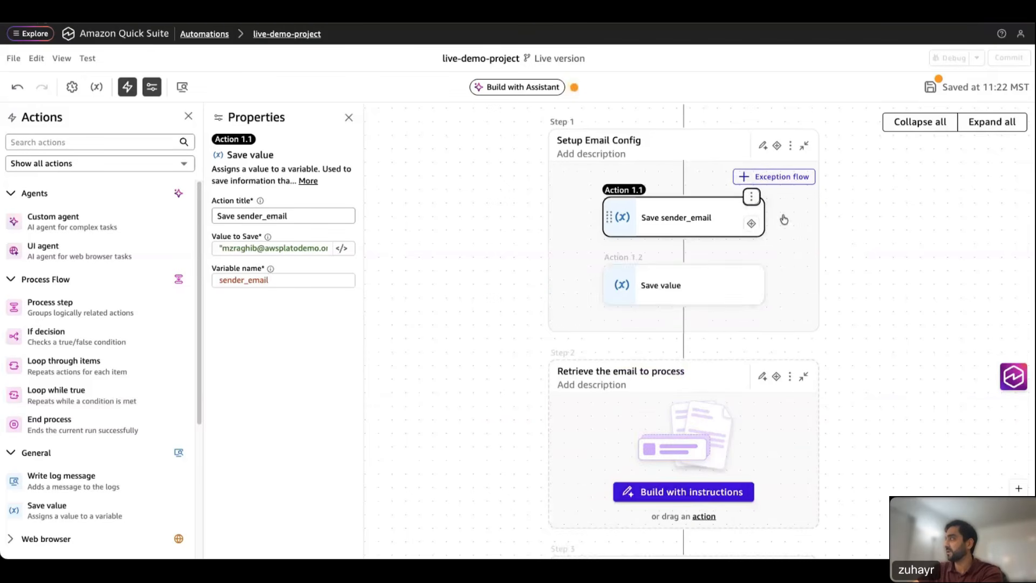
pyautogui.click(658, 293)
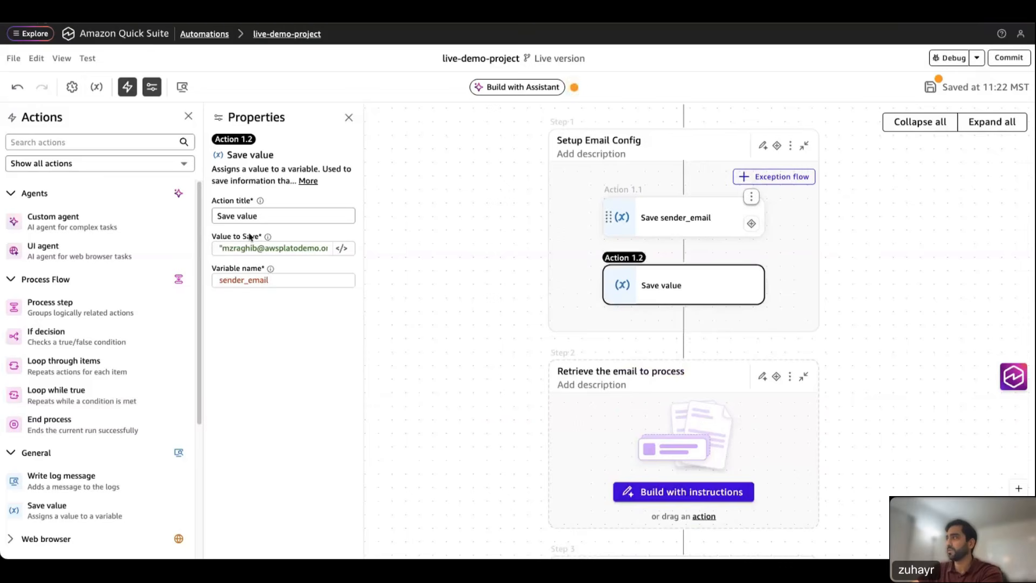
pyautogui.doubleClick(248, 216)
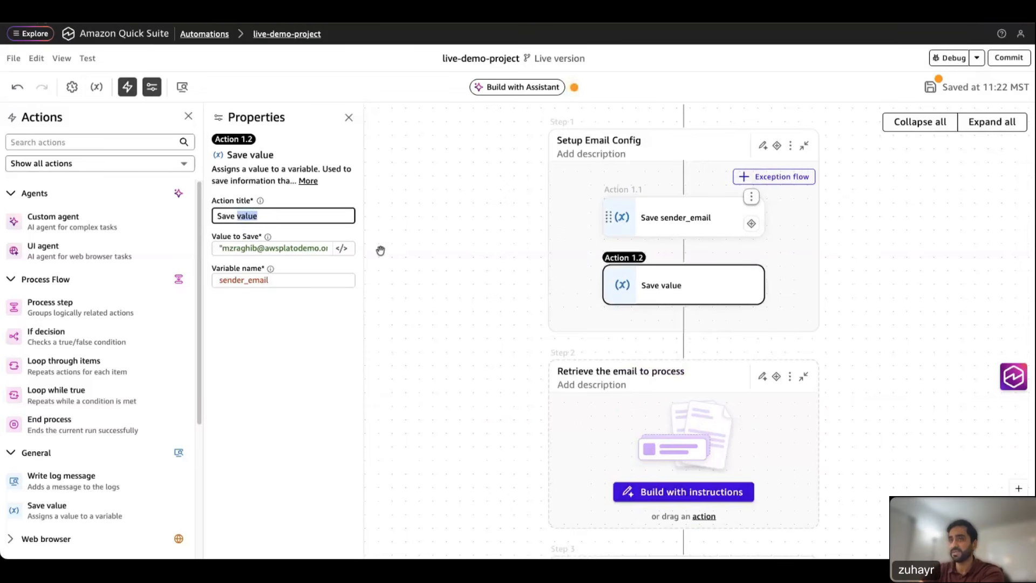
pyautogui.write('rece')
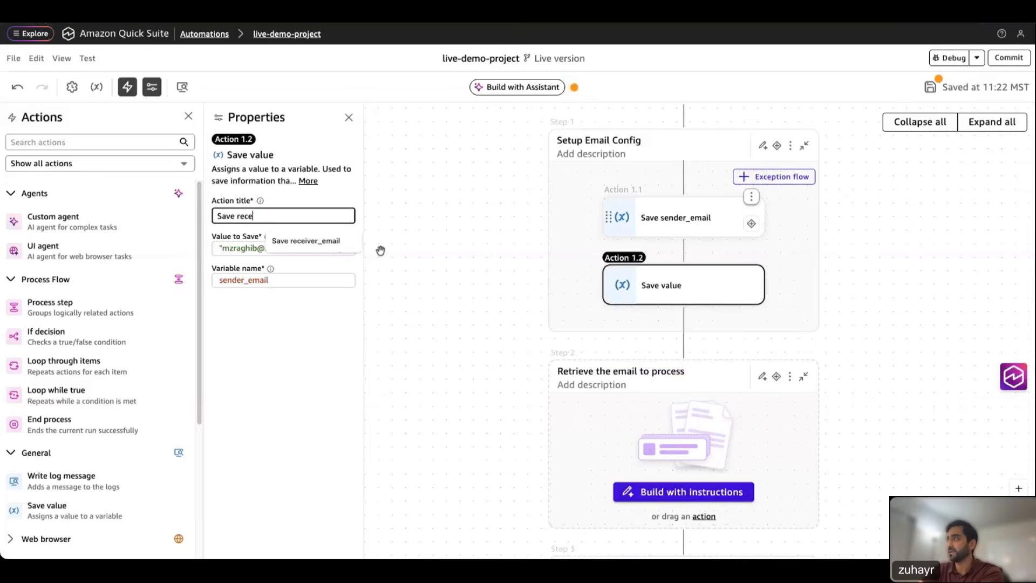
pyautogui.write('iver')
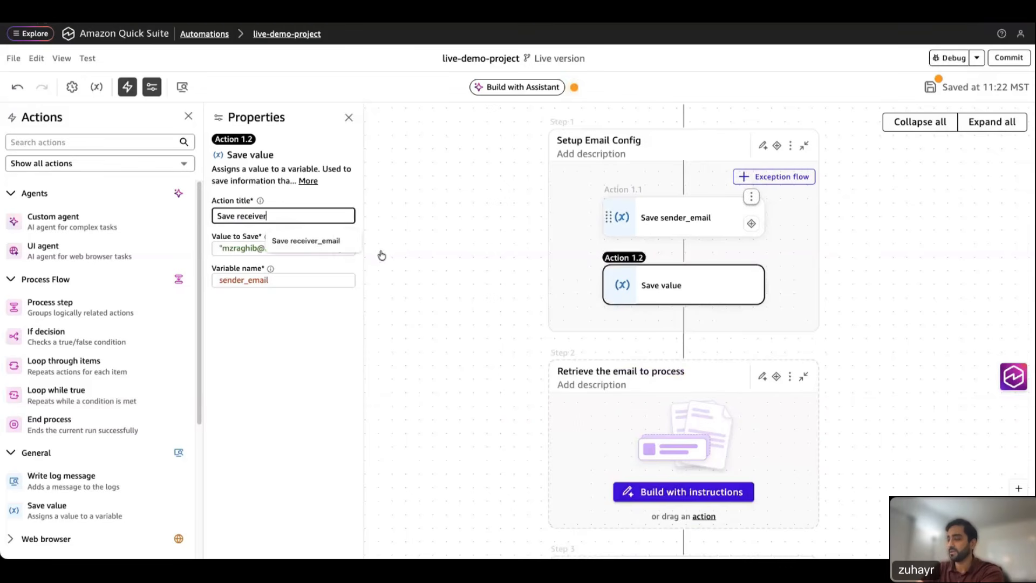
pyautogui.write('_email')
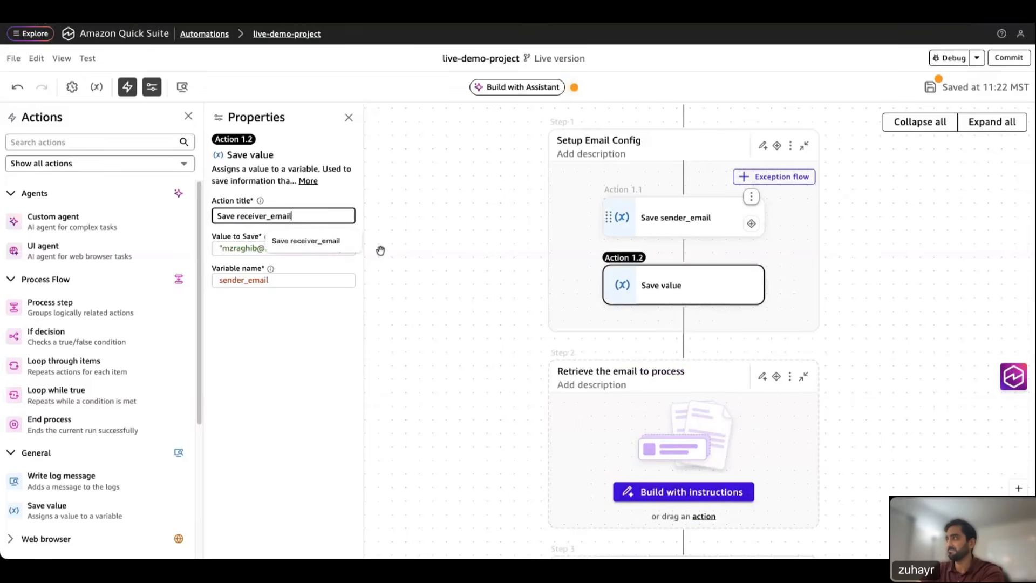
pyautogui.click(300, 324)
pyautogui.doubleClick(262, 216)
pyautogui.hotkey('ctrl', 'c')
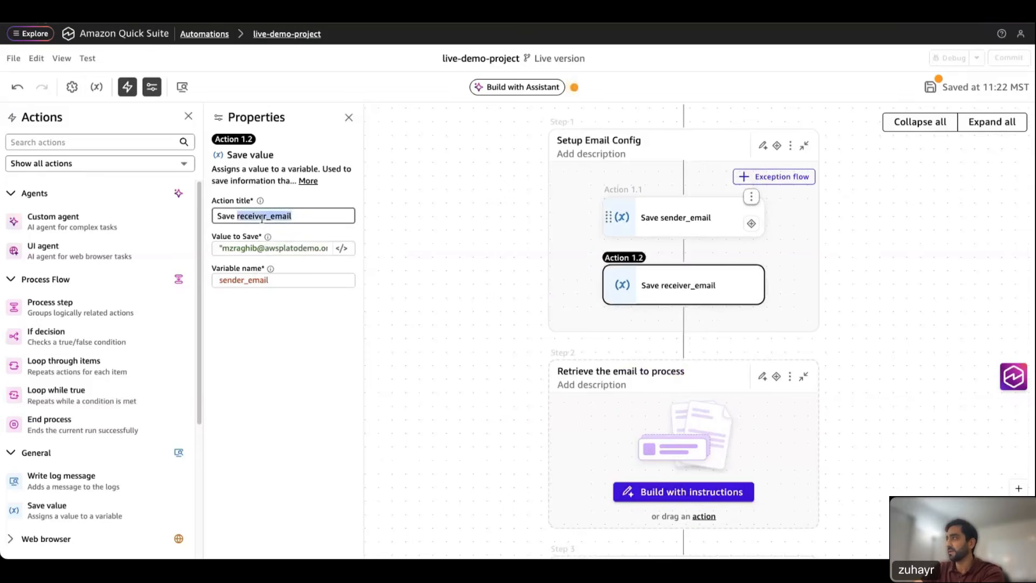
pyautogui.doubleClick(237, 279)
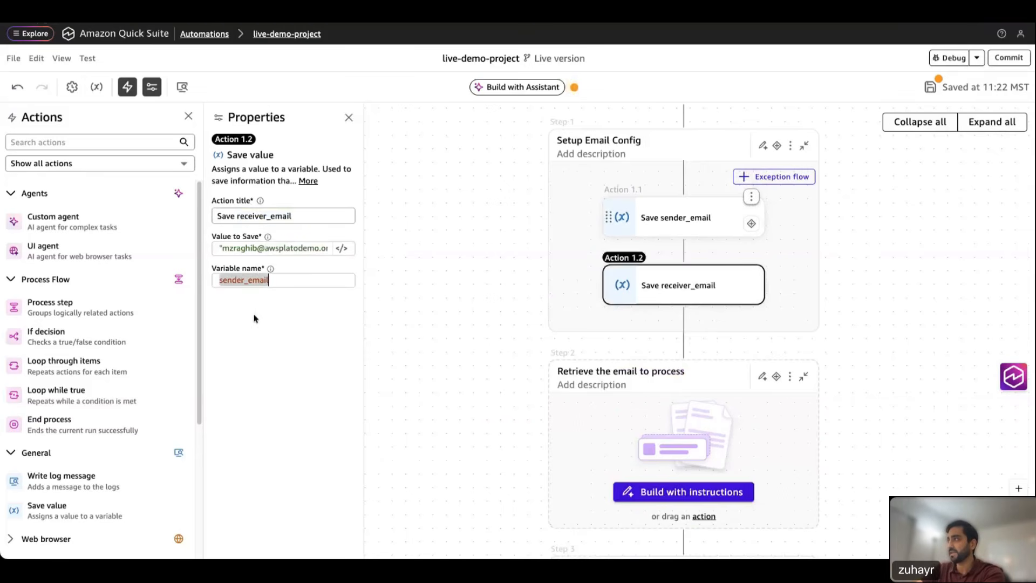
pyautogui.hotkey('ctrl', 'v')
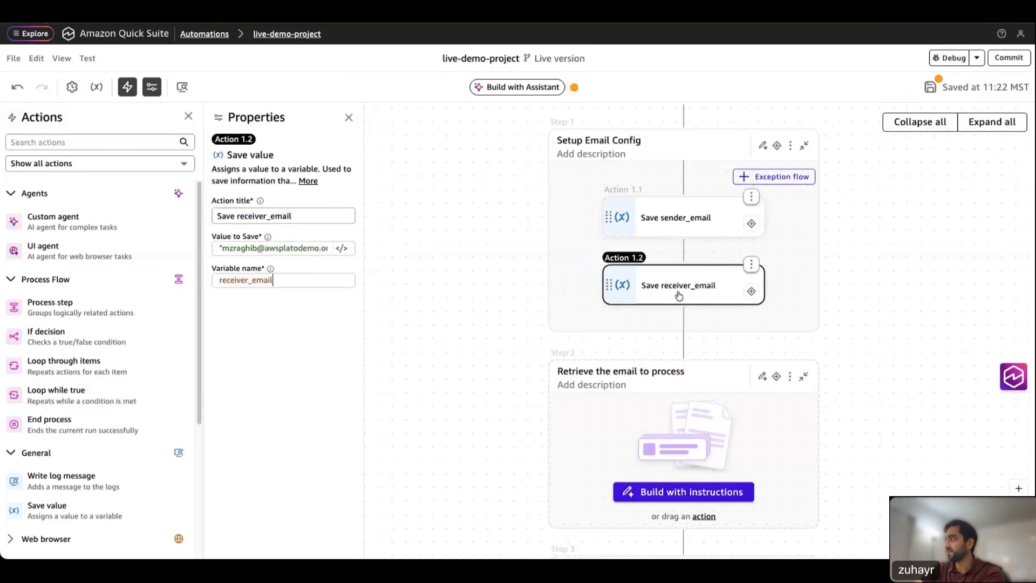
# Step: Close the Save value properties and center the Retrieve the email to process step
pyautogui.moveTo(433, 328); pyautogui.dragTo(421, 321)
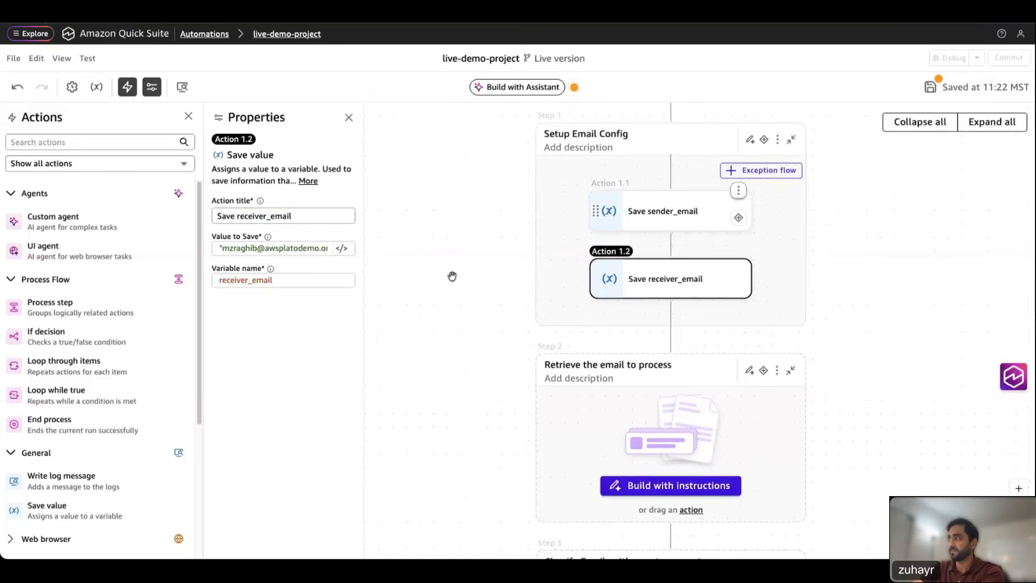
pyautogui.moveTo(453, 276); pyautogui.dragTo(402, 257)
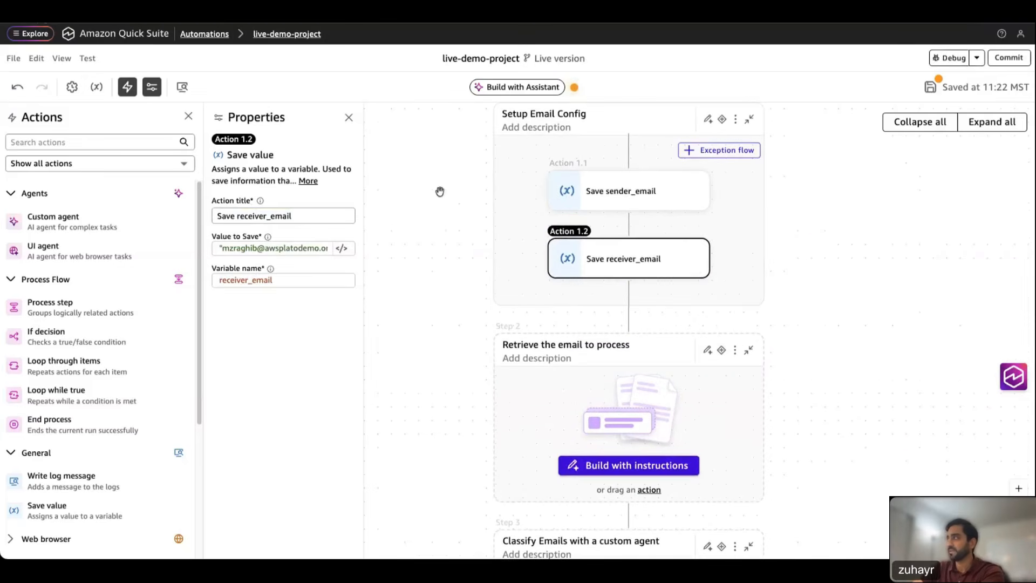
pyautogui.moveTo(440, 192); pyautogui.dragTo(393, 204)
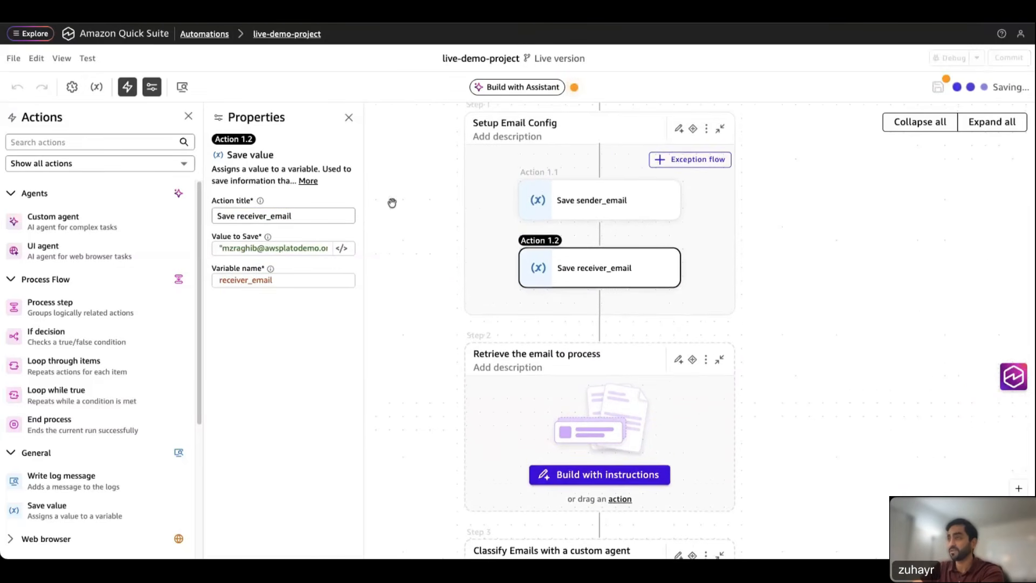
pyautogui.moveTo(826, 394); pyautogui.dragTo(812, 273)
pyautogui.moveTo(598, 176); pyautogui.dragTo(636, 296)
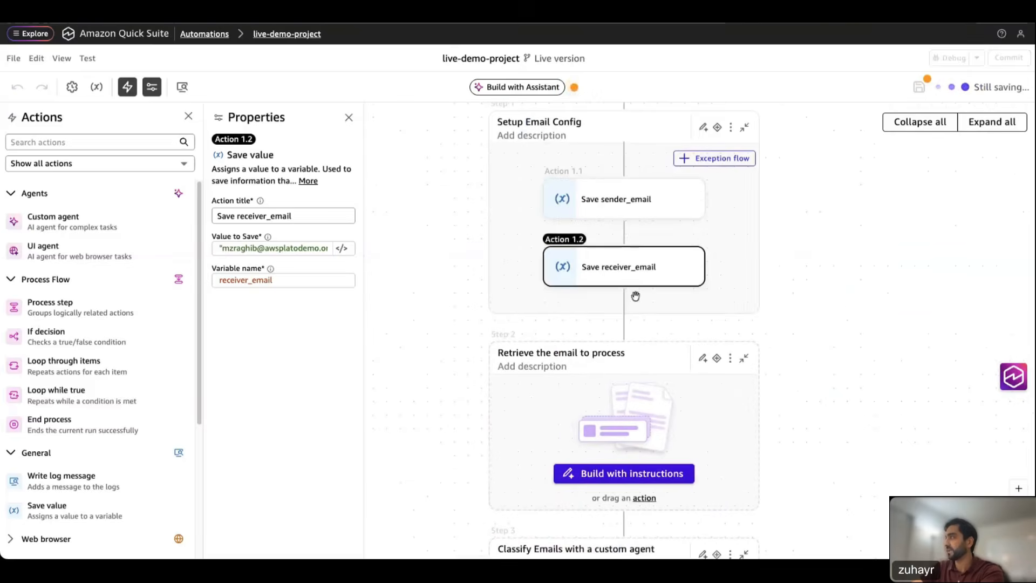
pyautogui.click(349, 117)
pyautogui.scroll(-3, 728, 217)
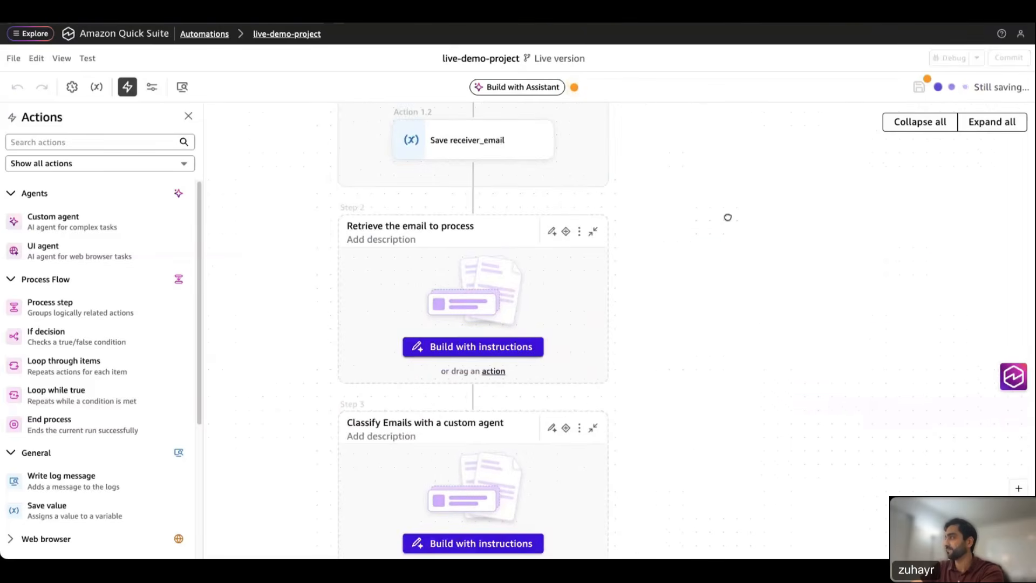
pyautogui.moveTo(728, 217); pyautogui.dragTo(735, 206)
pyautogui.moveTo(741, 256)
pyautogui.mouseDown()
pyautogui.moveTo(761, 247)
pyautogui.moveTo(776, 419)
pyautogui.moveTo(731, 268)
pyautogui.mouseUp()
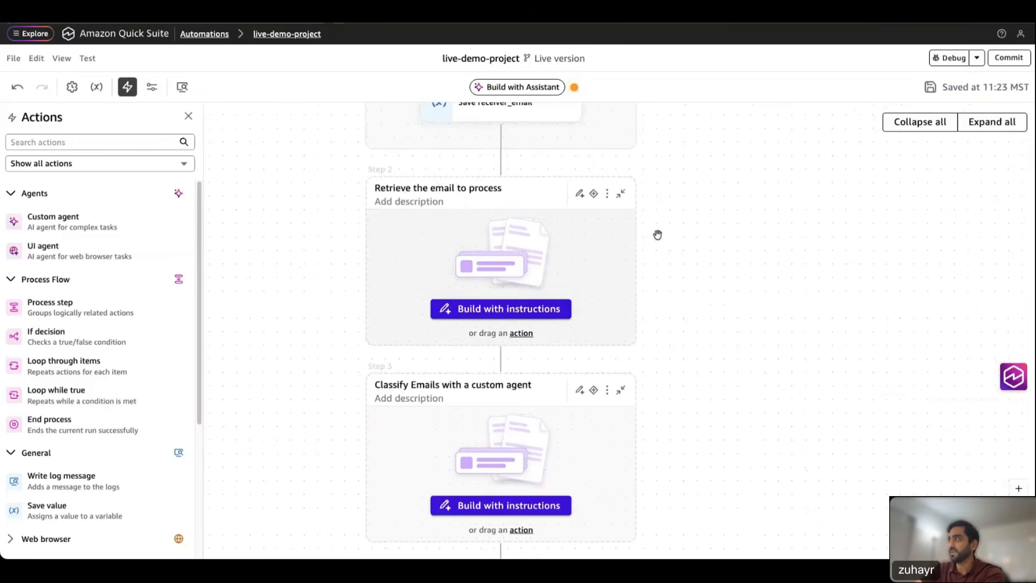
pyautogui.moveTo(718, 229); pyautogui.dragTo(754, 242)
pyautogui.click(89, 145)
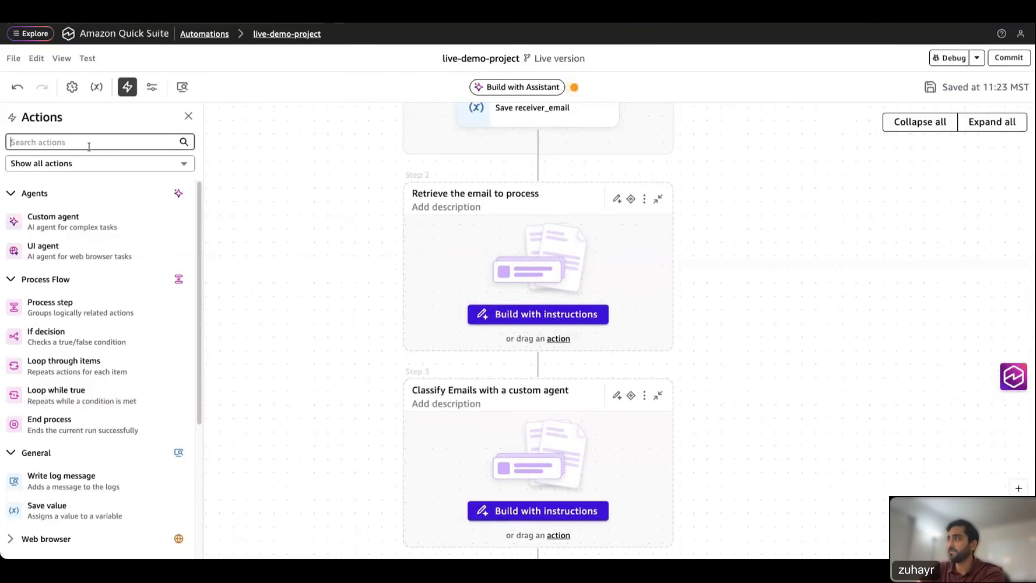
pyautogui.write('out')
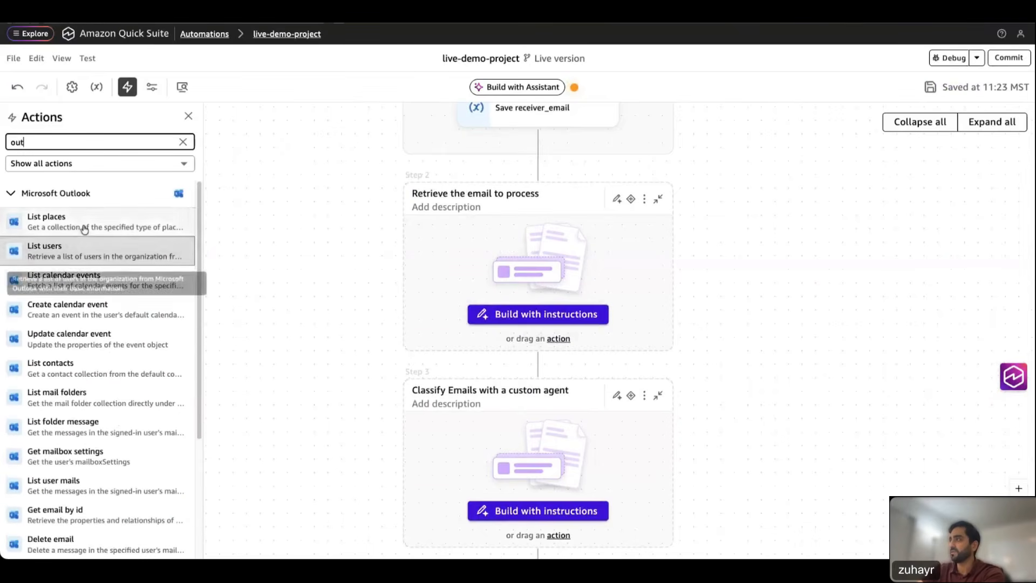
pyautogui.scroll(-1, 87, 431)
pyautogui.scroll(-5, 89, 486)
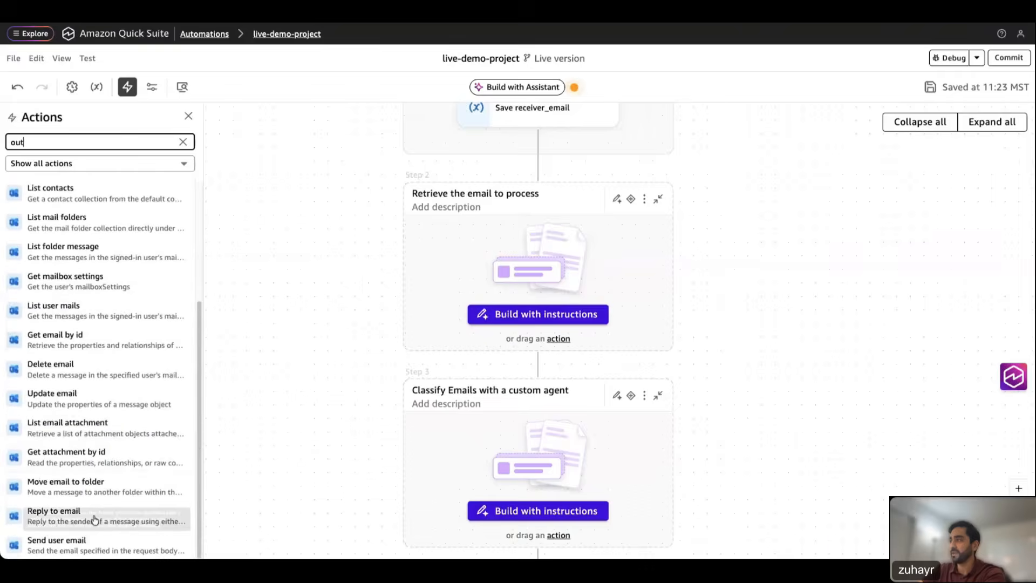
pyautogui.scroll(6, 95, 343)
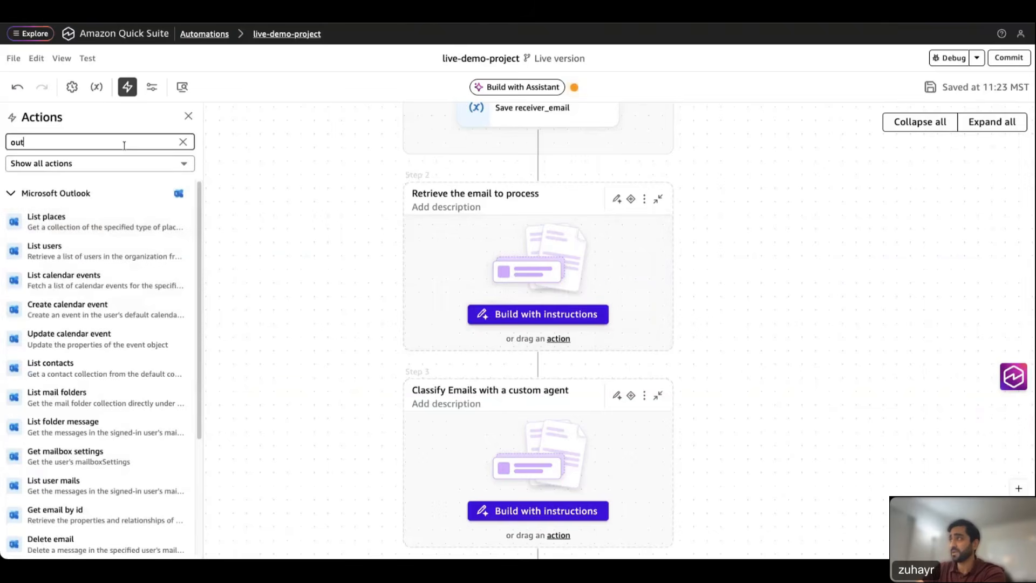
pyautogui.press('BackSpace')
pyautogui.press('BackSpace')
pyautogui.press('BackSpace')
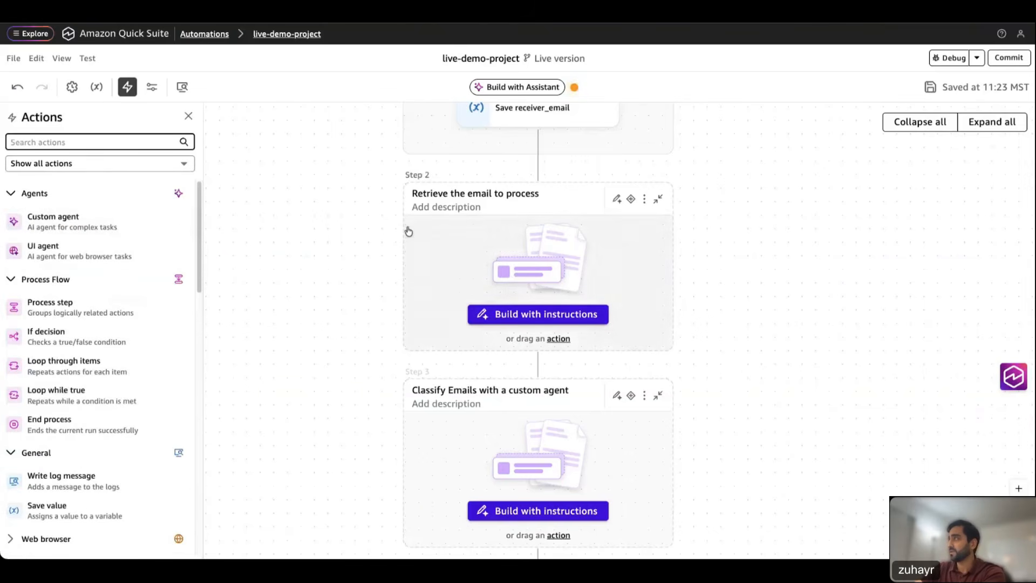
pyautogui.scroll(-1, 370, 275)
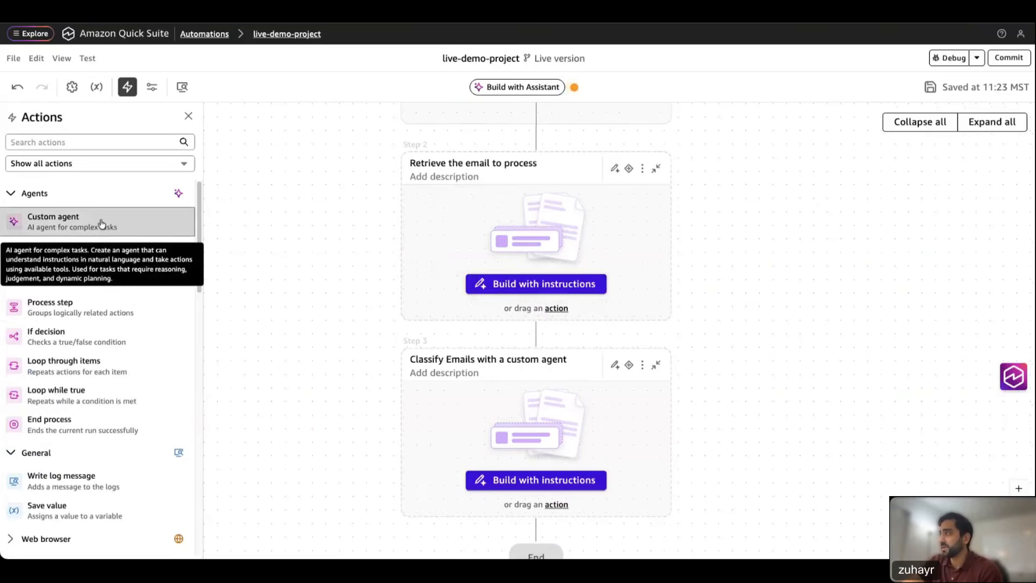
# Step: Place a Custom agent in Step 2 and open its Instruction expression editor
pyautogui.moveTo(101, 223); pyautogui.dragTo(465, 225)
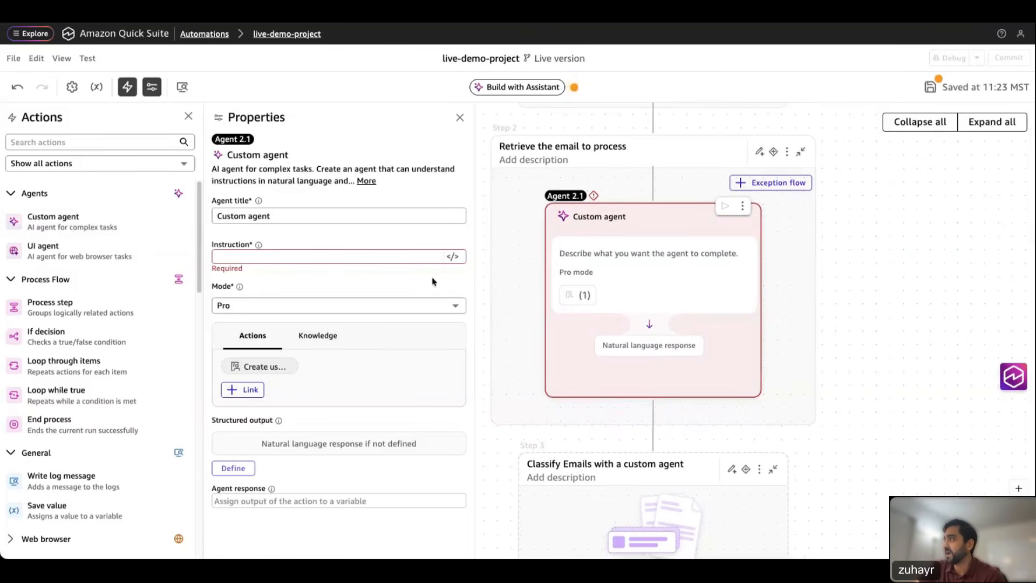
pyautogui.click(453, 257)
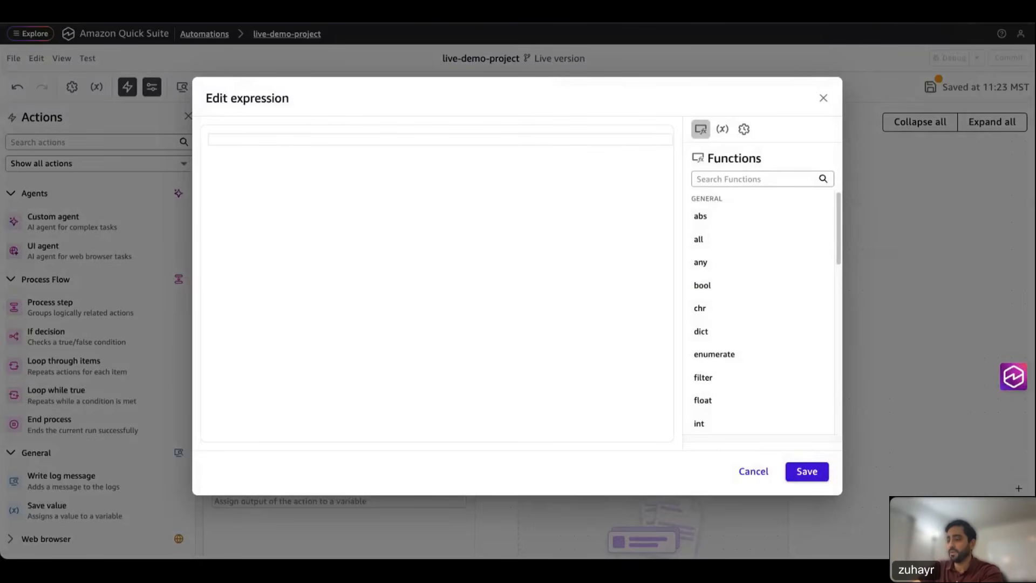
# Step: Paste the instruction to list subject and body of sender_email's 'Online-demo' folder emails, then save it
pyautogui.click(311, 159)
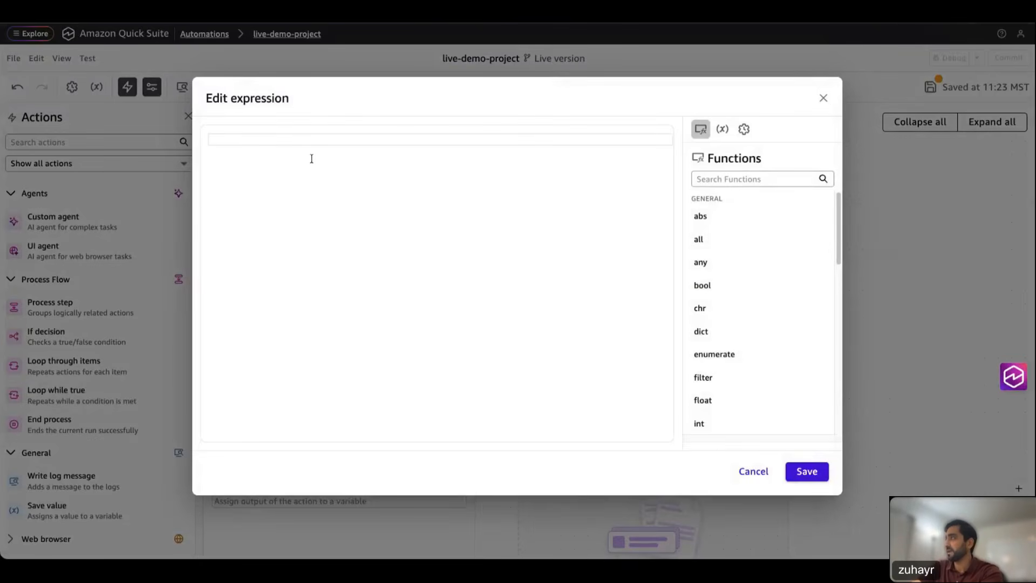
pyautogui.write('"list the emails in the \'Online-demo\' folder from the inbox of the email:" +  sender_email + " only include the subject and body for each email"')
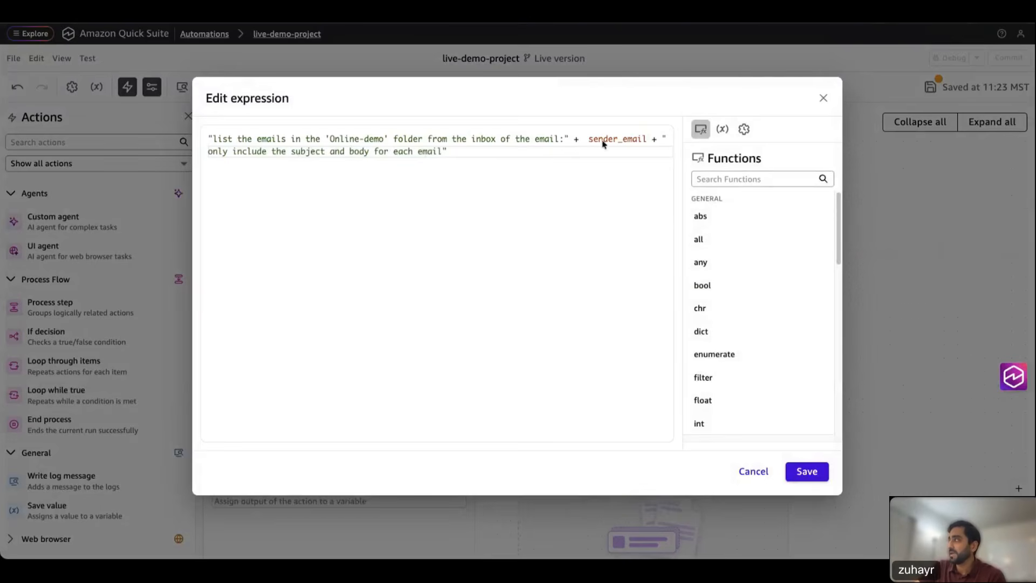
pyautogui.doubleClick(627, 139)
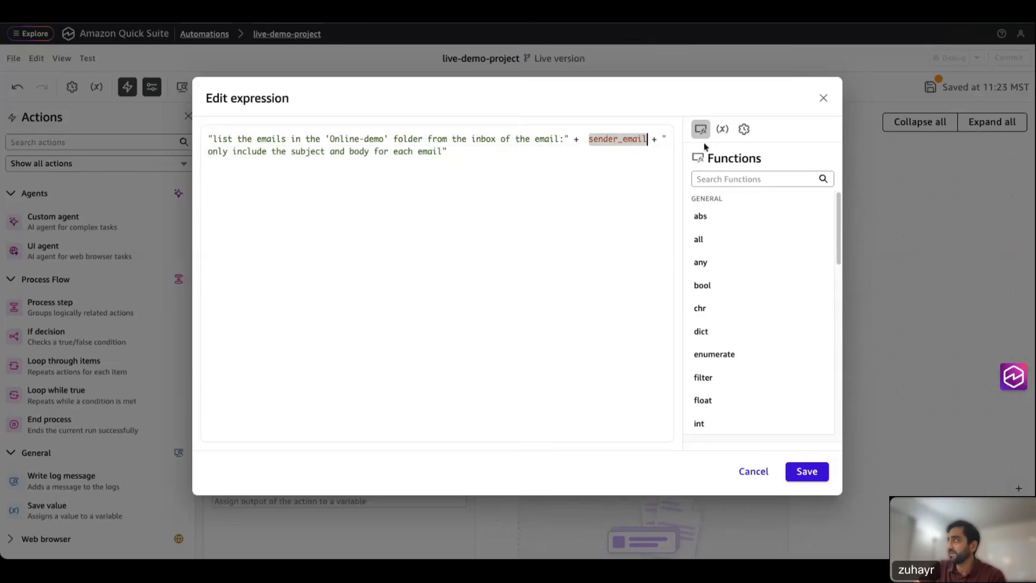
pyautogui.click(722, 129)
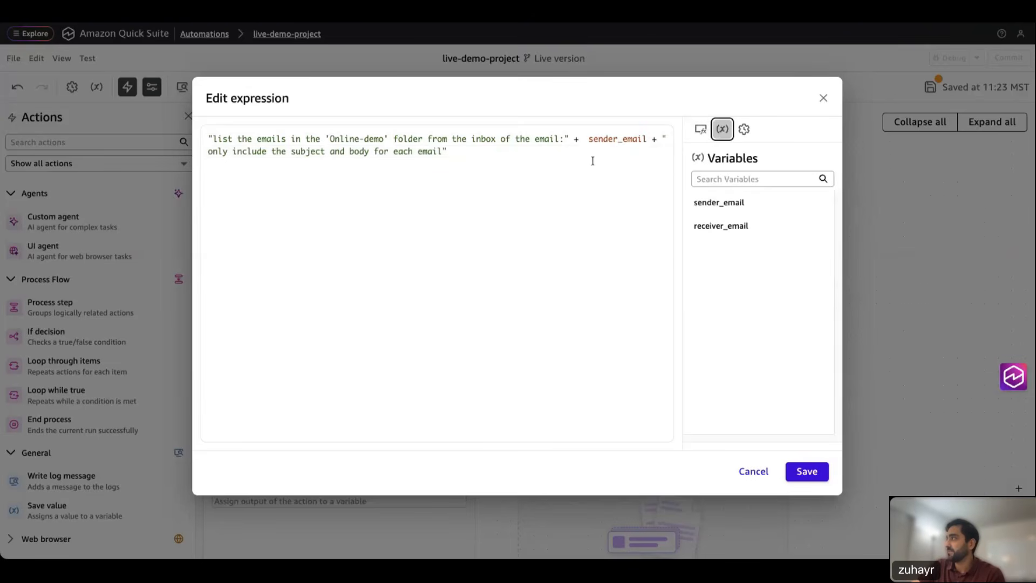
pyautogui.click(488, 155)
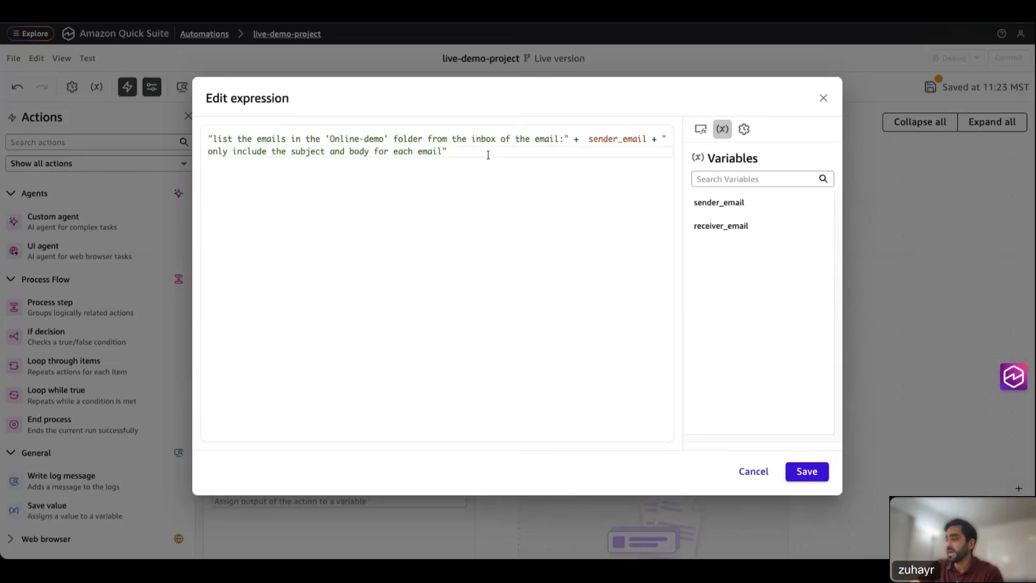
pyautogui.write('+')
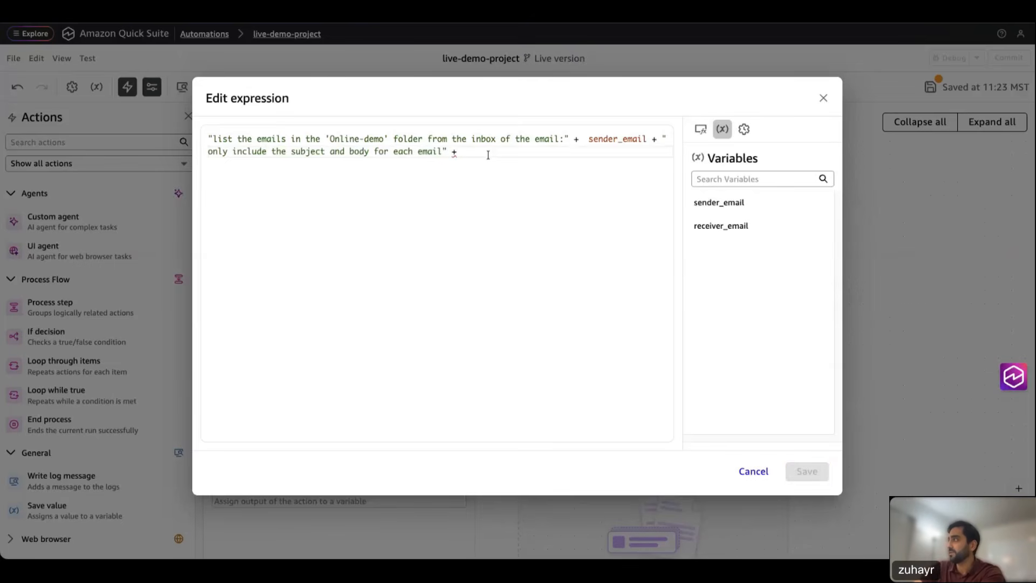
pyautogui.click(719, 203)
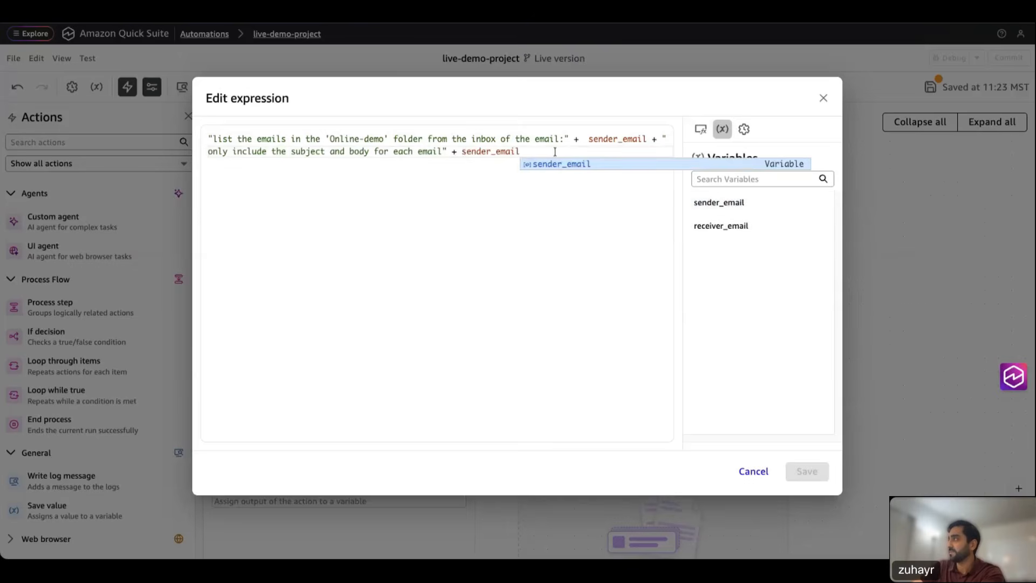
pyautogui.moveTo(521, 151); pyautogui.dragTo(452, 152)
pyautogui.press('BackSpace')
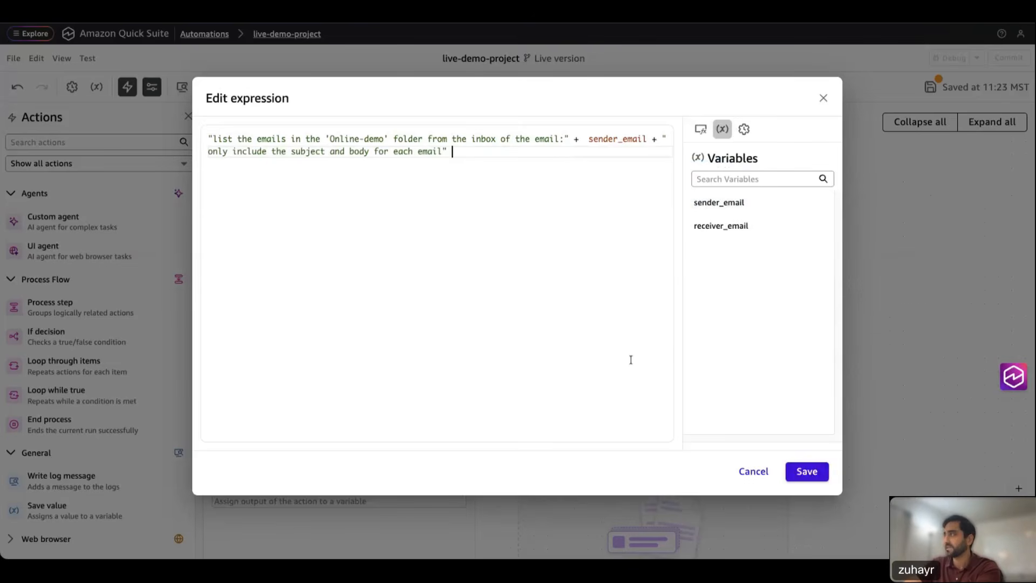
pyautogui.click(808, 472)
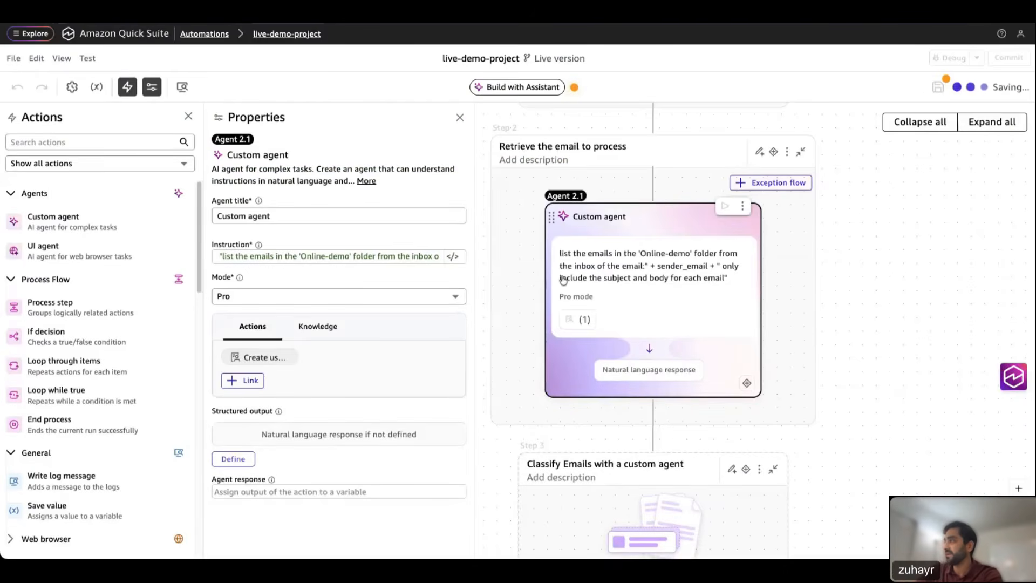
pyautogui.click(244, 296)
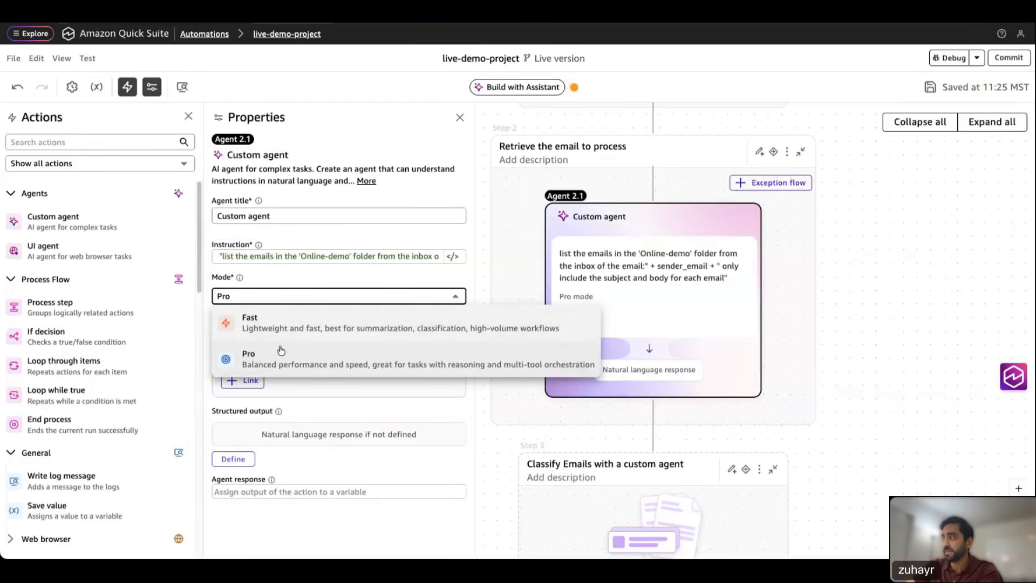
pyautogui.click(489, 305)
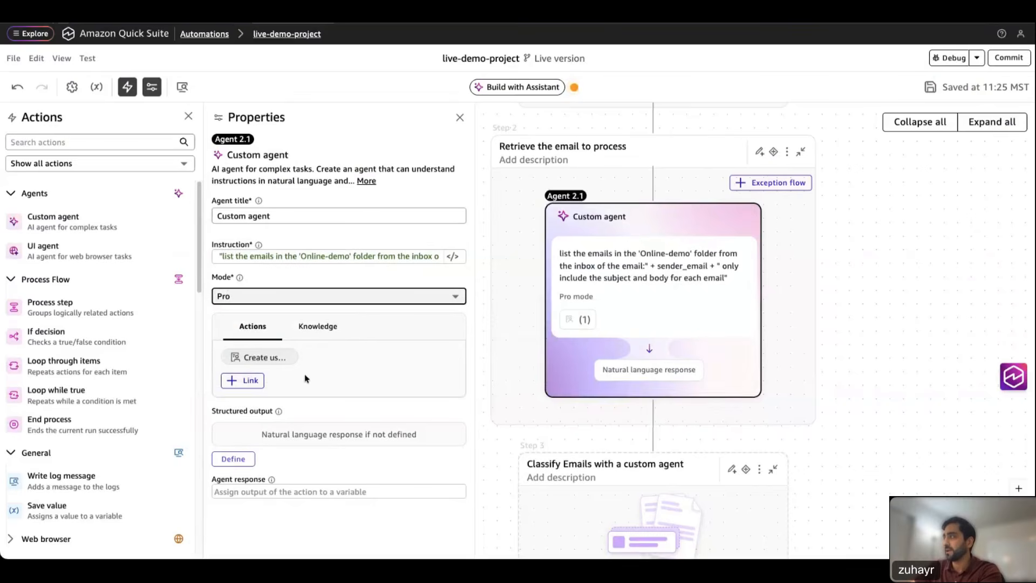
# Step: Link the Outlook listMailFolders and ListFolderMessage actions to the agent, unticking Create user task
pyautogui.click(252, 381)
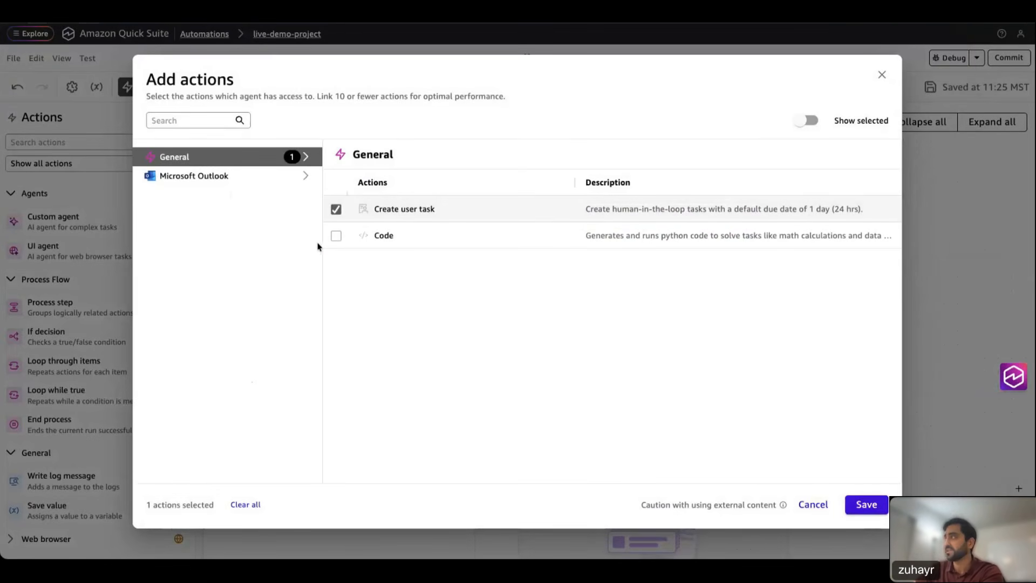
pyautogui.click(336, 210)
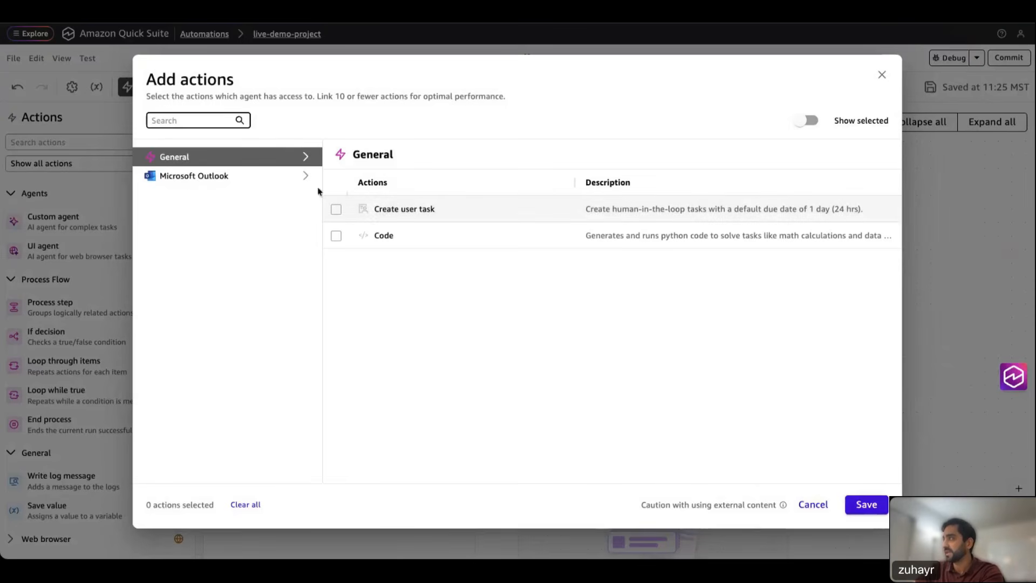
pyautogui.click(230, 180)
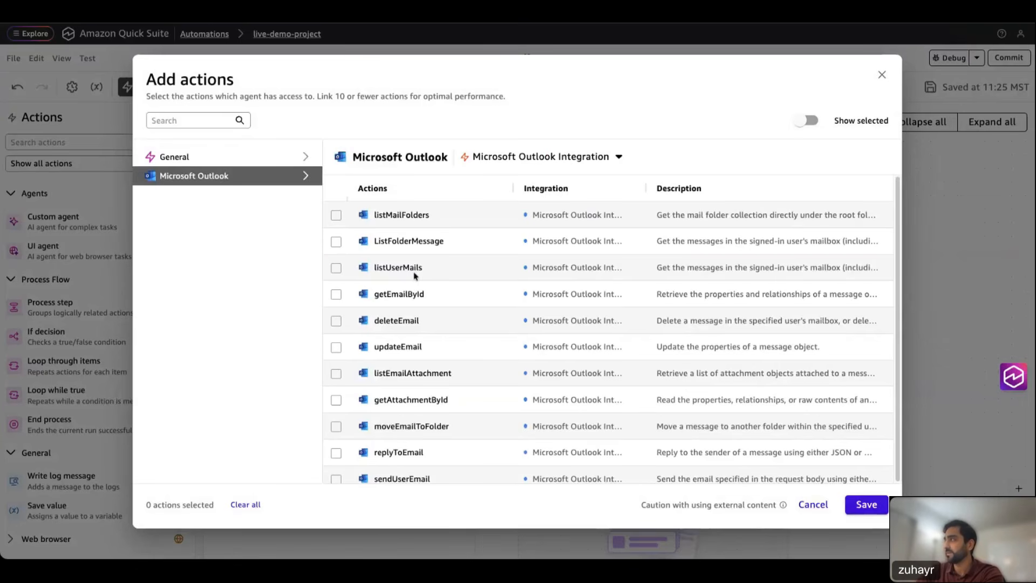
pyautogui.click(336, 216)
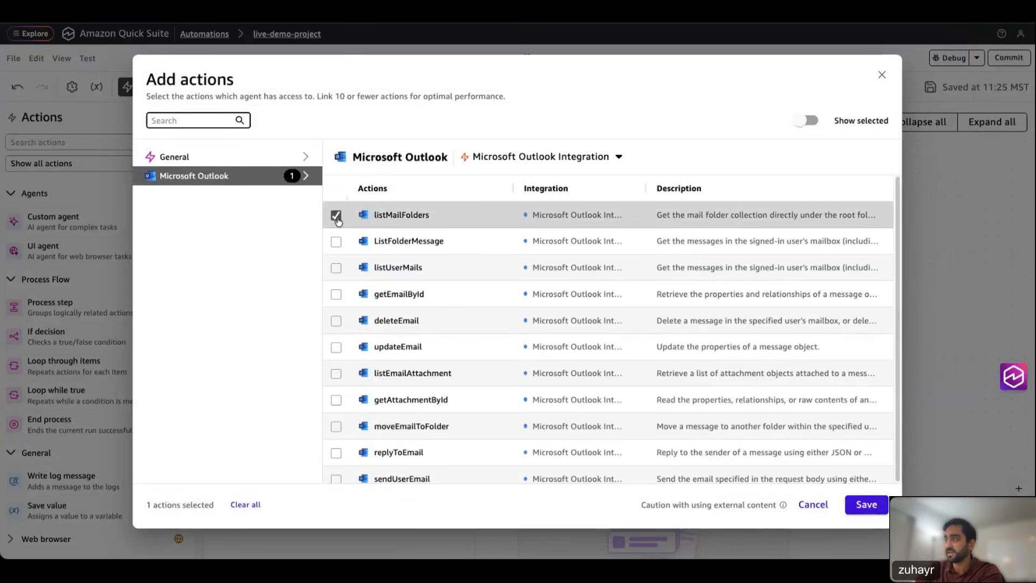
pyautogui.click(337, 244)
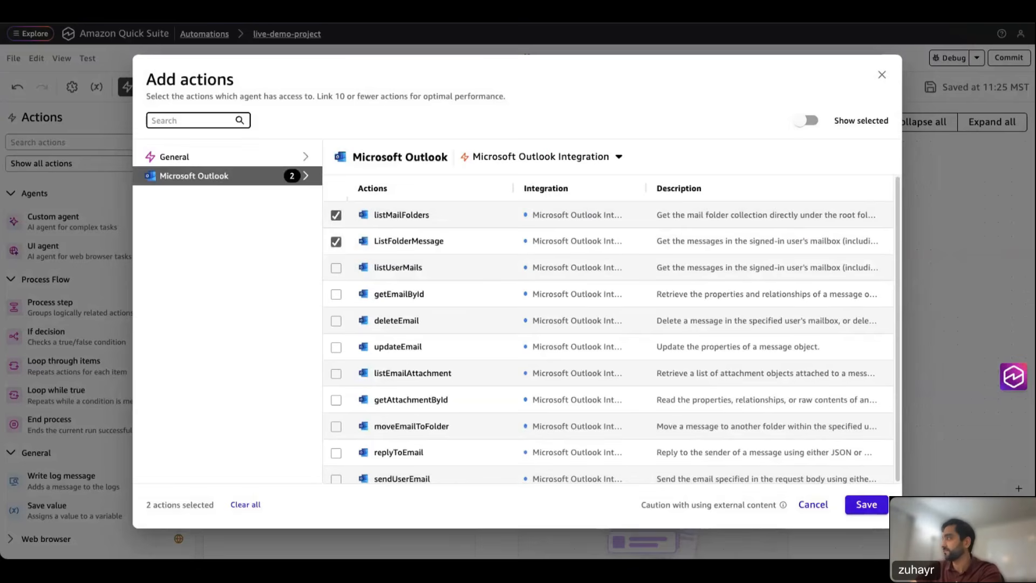
pyautogui.click(867, 506)
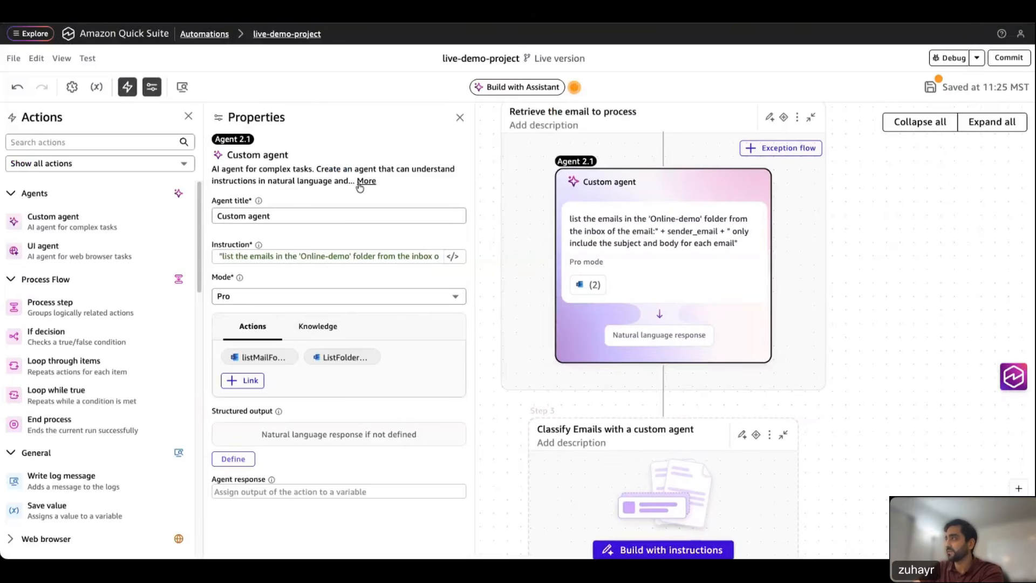
# Step: Add a list output field email_list, described as a list of emails, whose string items hold email subject and body
pyautogui.click(232, 459)
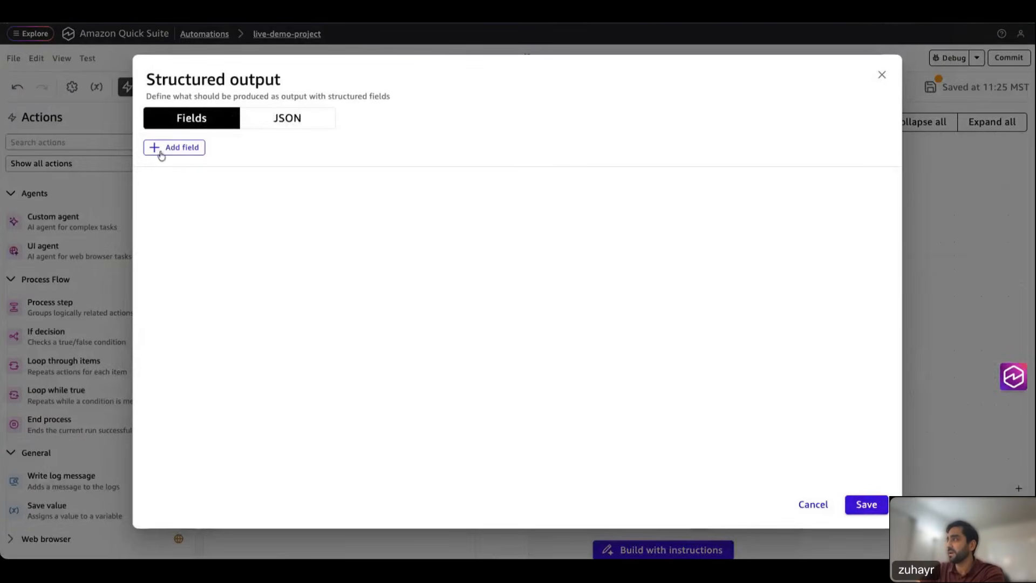
pyautogui.click(156, 152)
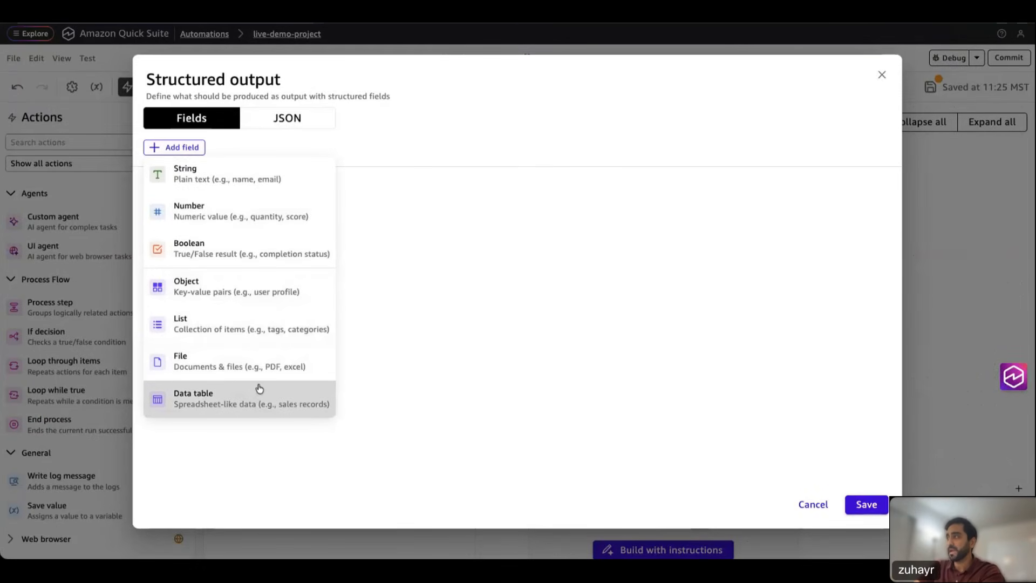
pyautogui.click(240, 335)
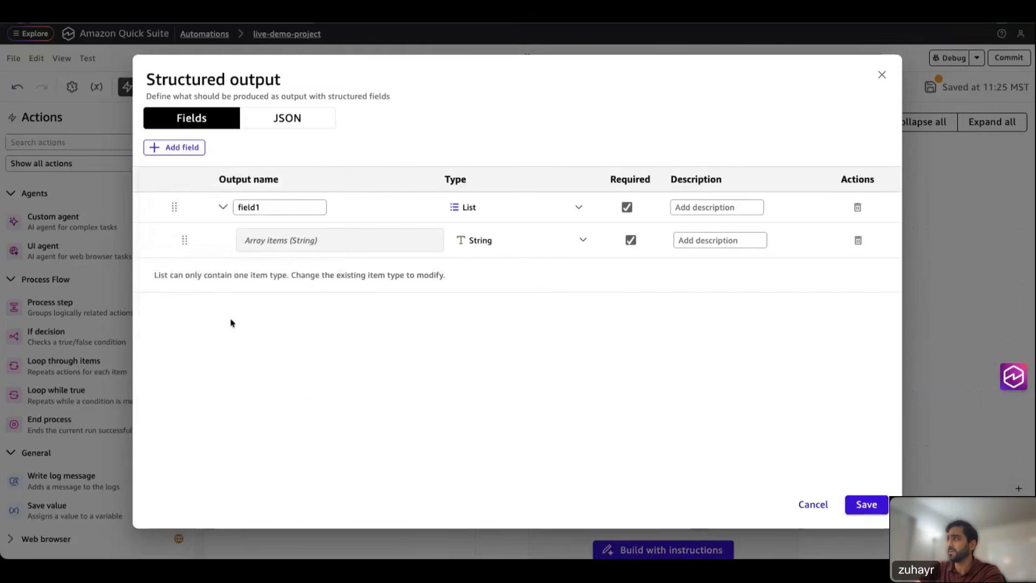
pyautogui.doubleClick(250, 208)
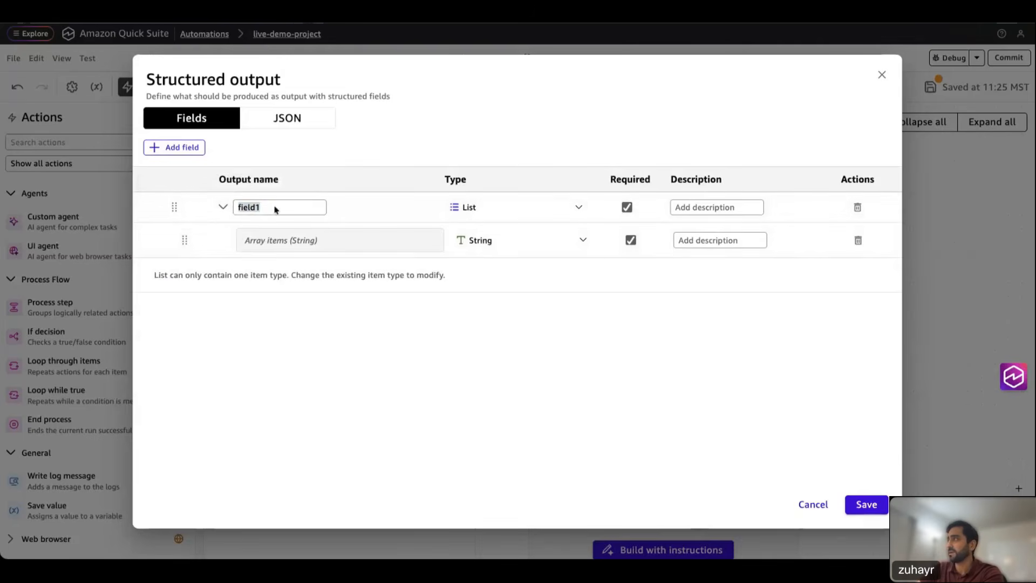
pyautogui.click(261, 210)
pyautogui.write('email_list')
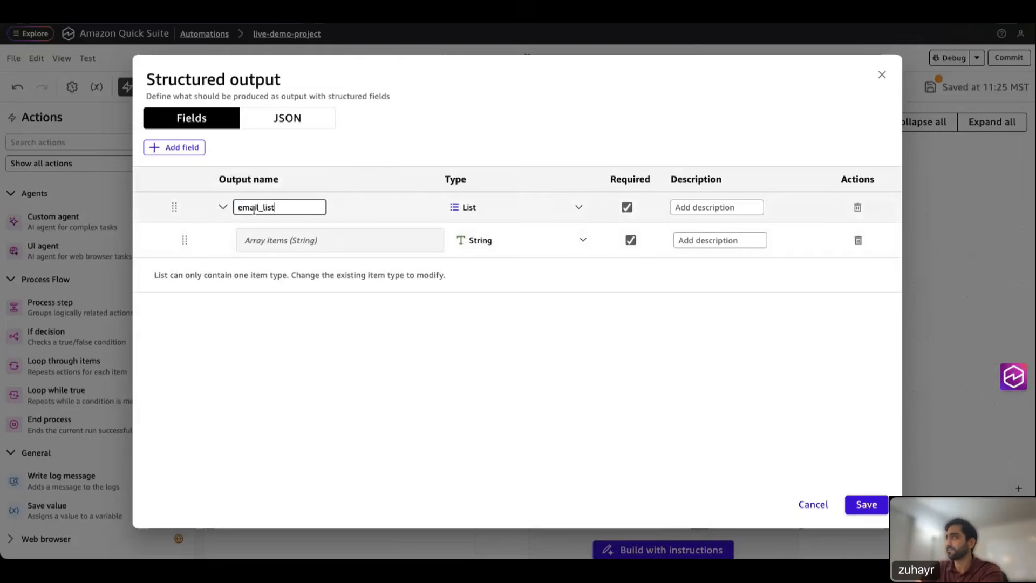
pyautogui.click(704, 208)
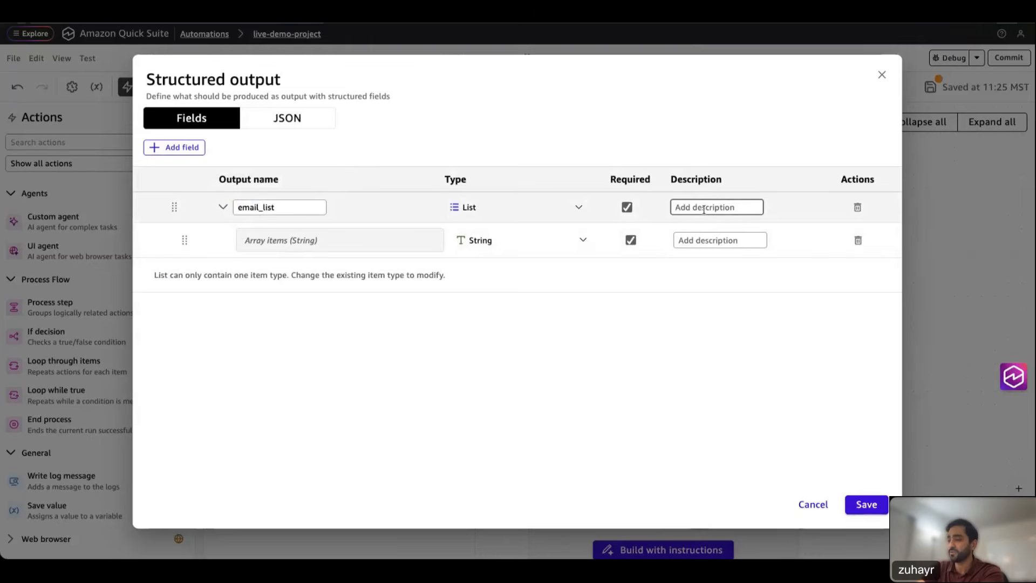
pyautogui.write('list of emails')
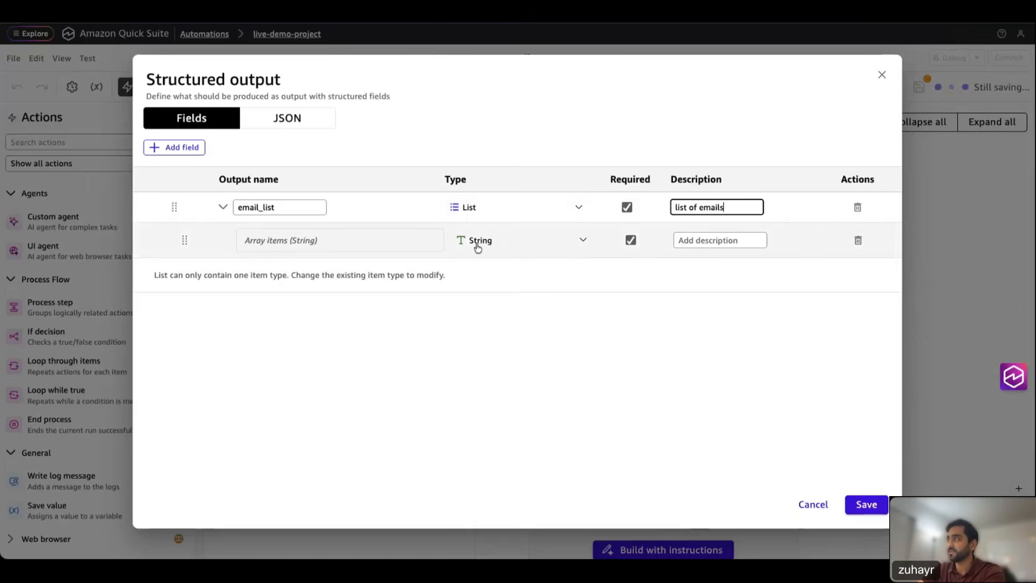
pyautogui.click(686, 243)
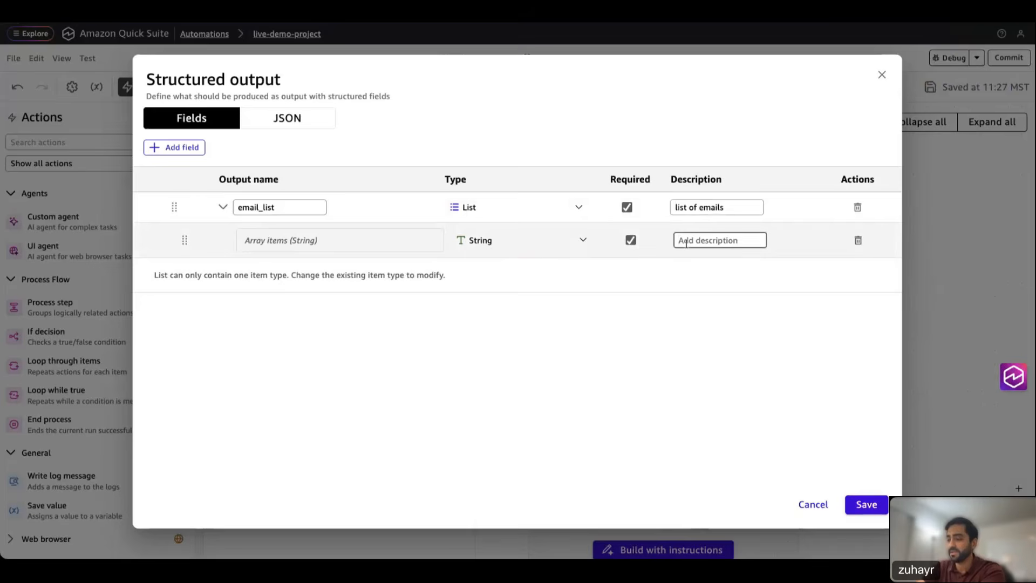
pyautogui.write('email sui')
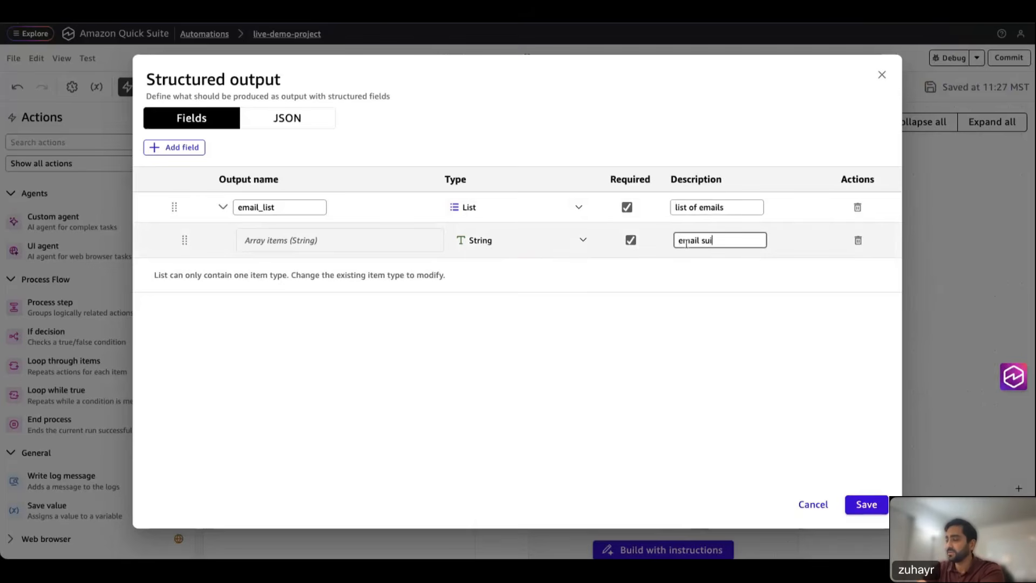
pyautogui.write('ject and body')
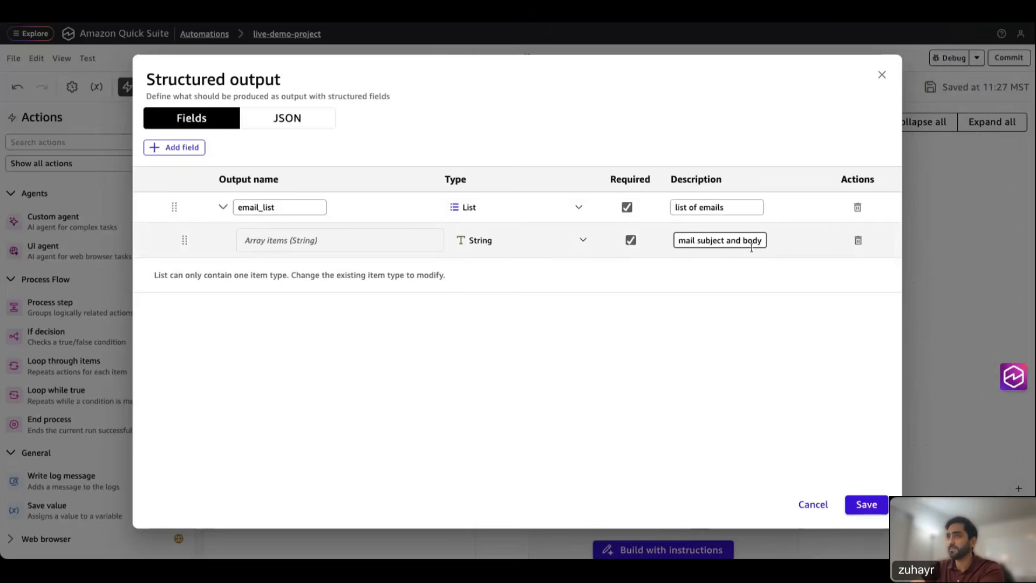
pyautogui.click(869, 509)
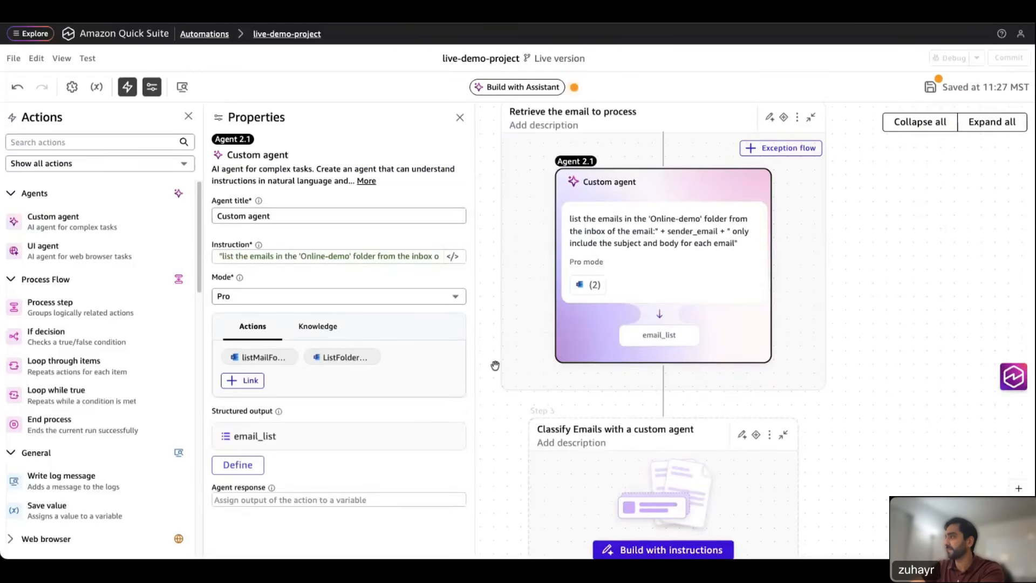
# Step: Store the agent's response in the variable retrieved_emails and close the Properties panel
pyautogui.scroll(-1, 495, 366)
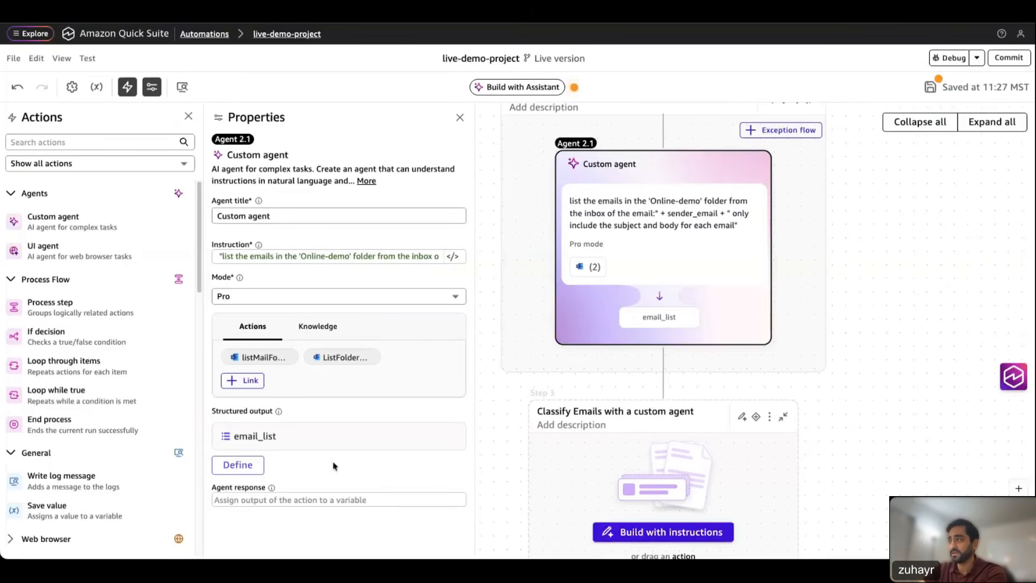
pyautogui.click(264, 498)
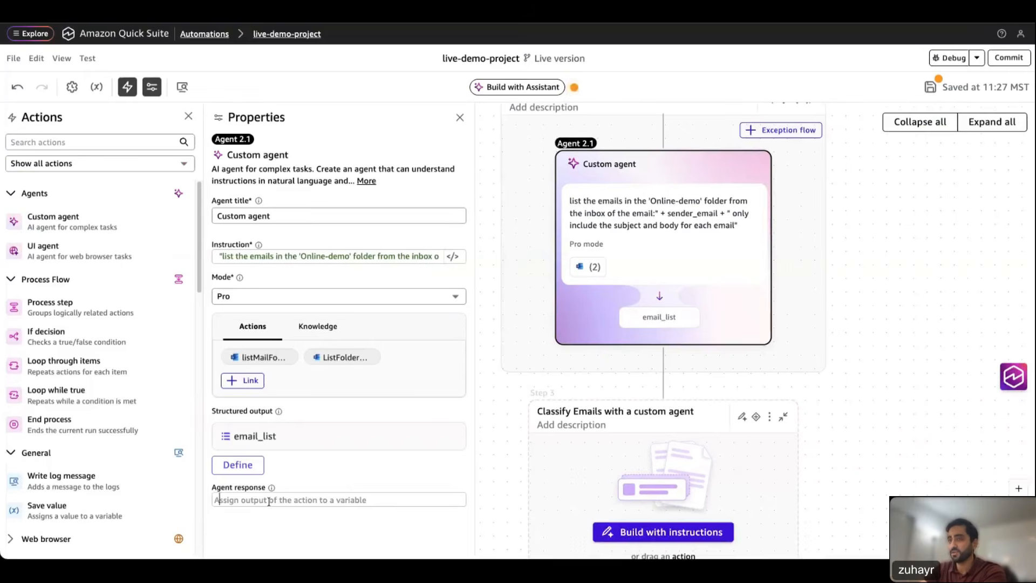
pyautogui.write('ret')
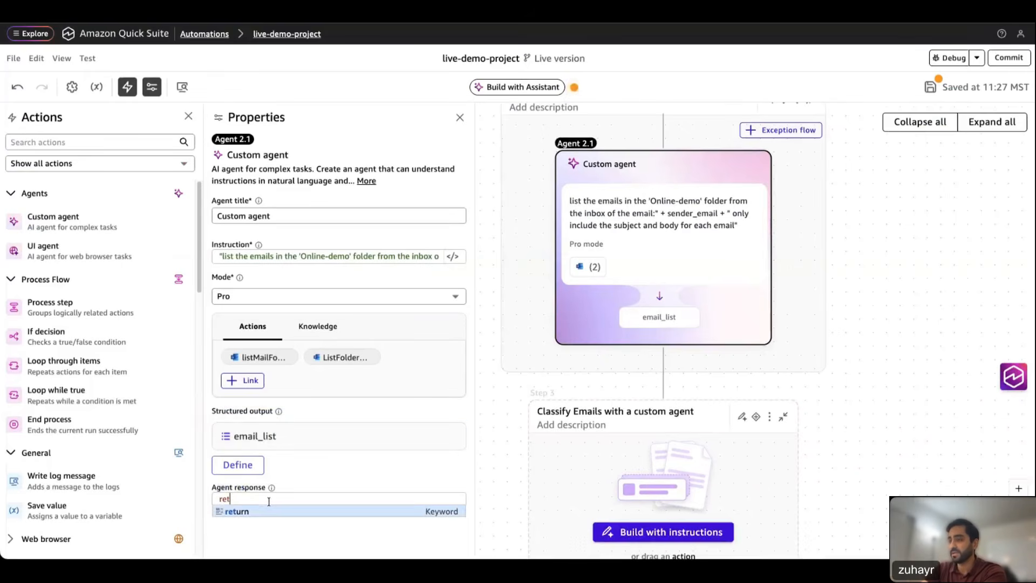
pyautogui.write('rieved_')
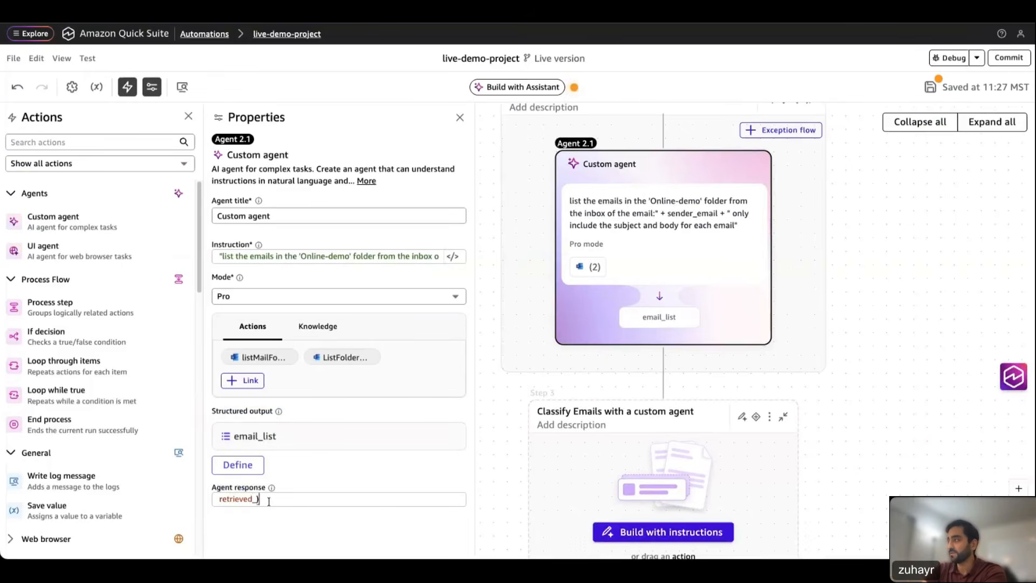
pyautogui.write('emaiols')
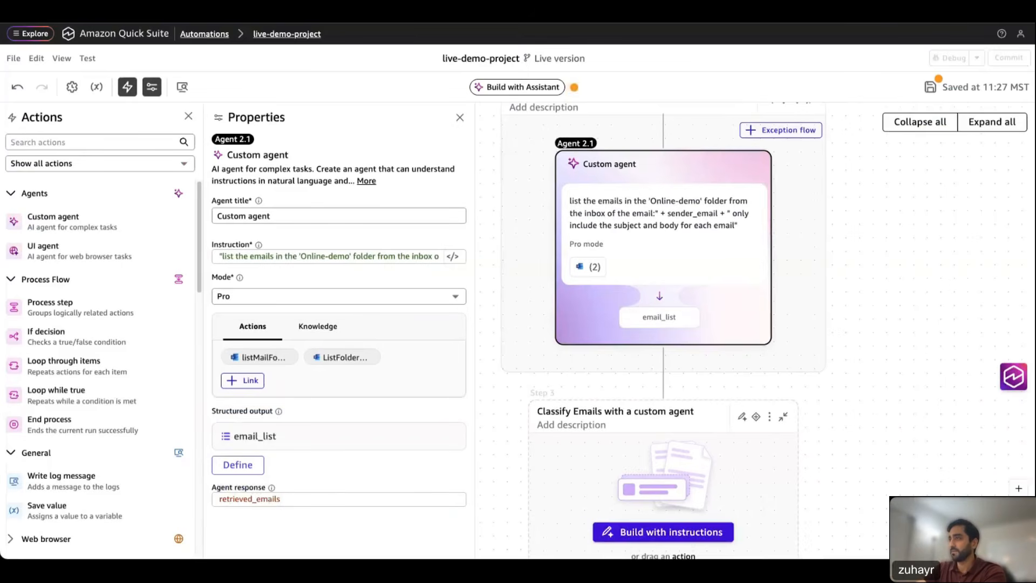
pyautogui.scroll(-2, 765, 319)
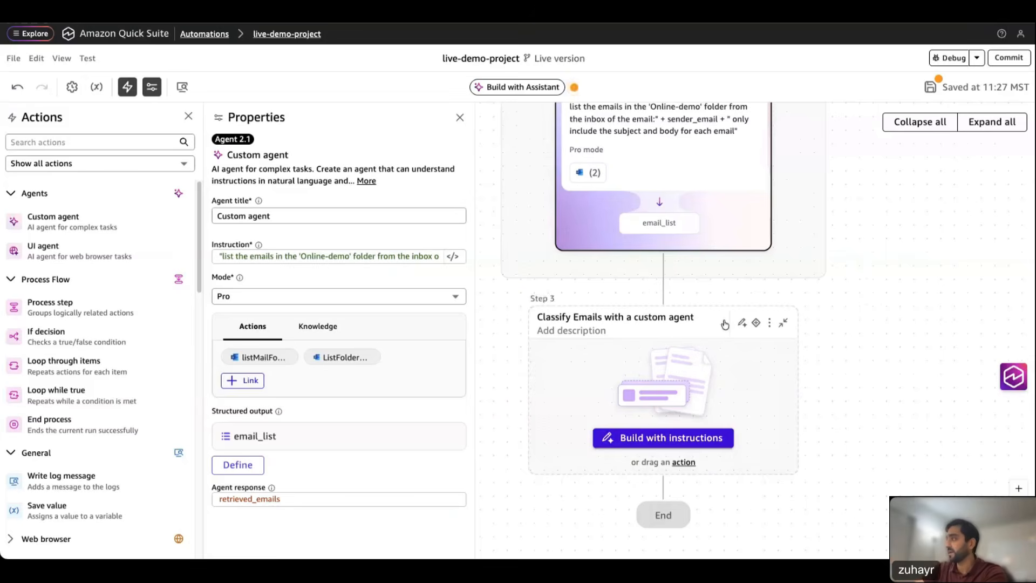
pyautogui.scroll(-2, 860, 304)
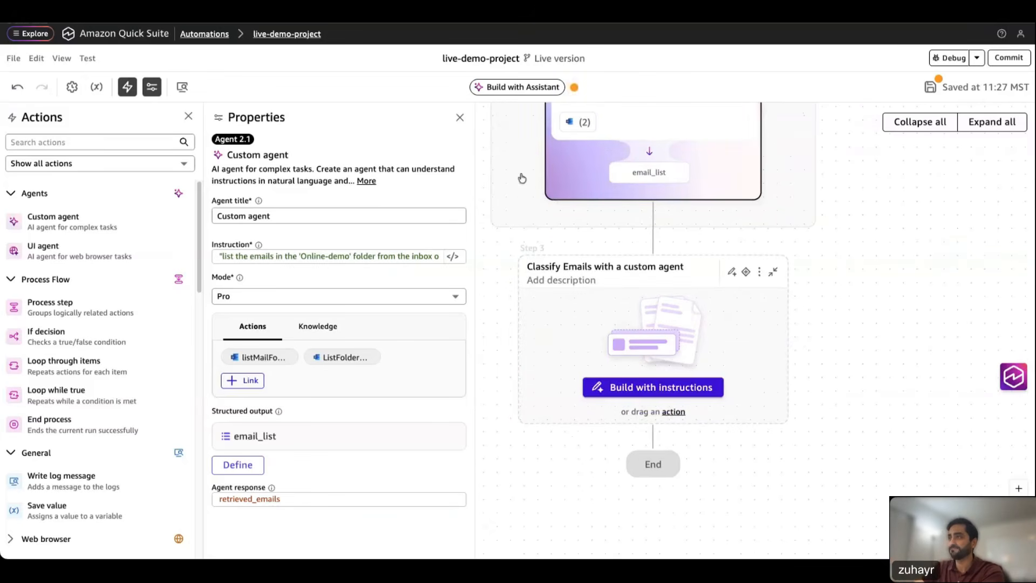
pyautogui.click(459, 122)
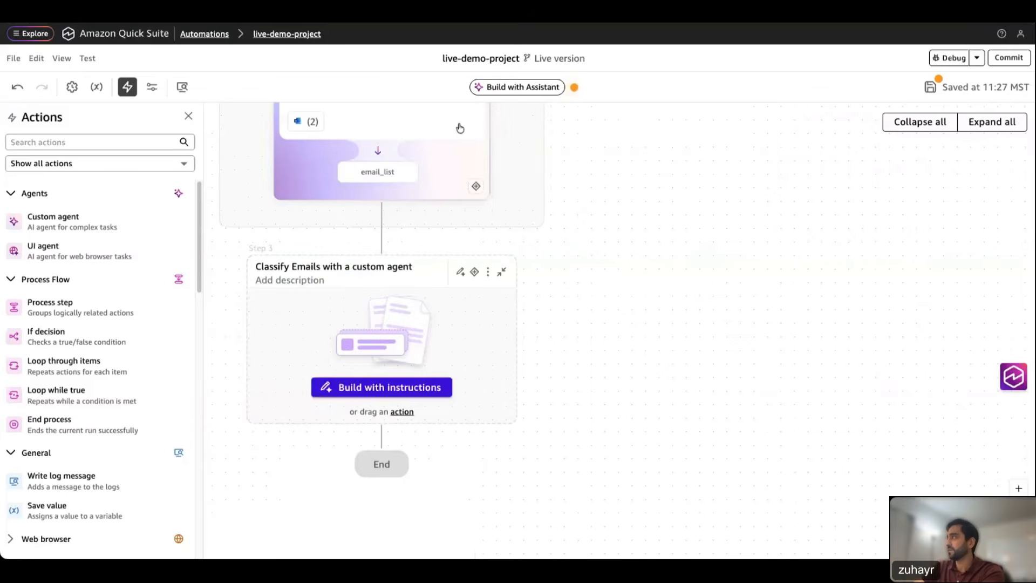
pyautogui.scroll(6, 666, 248)
pyautogui.scroll(-5, 742, 331)
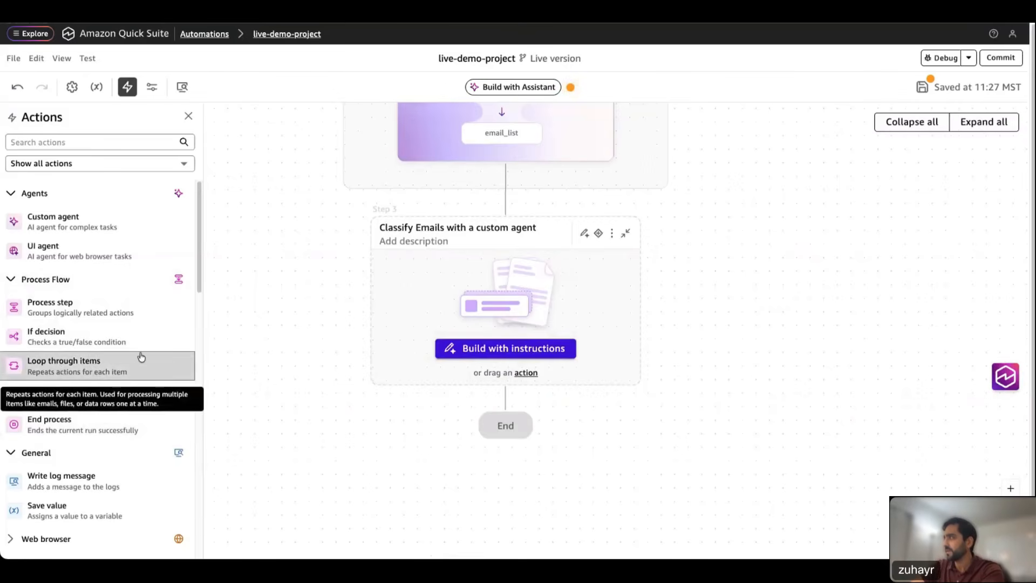
# Step: Place a Loop through items in Classify Emails over retrieved_emails['email_list'], with item reference email
pyautogui.moveTo(142, 361); pyautogui.dragTo(578, 277)
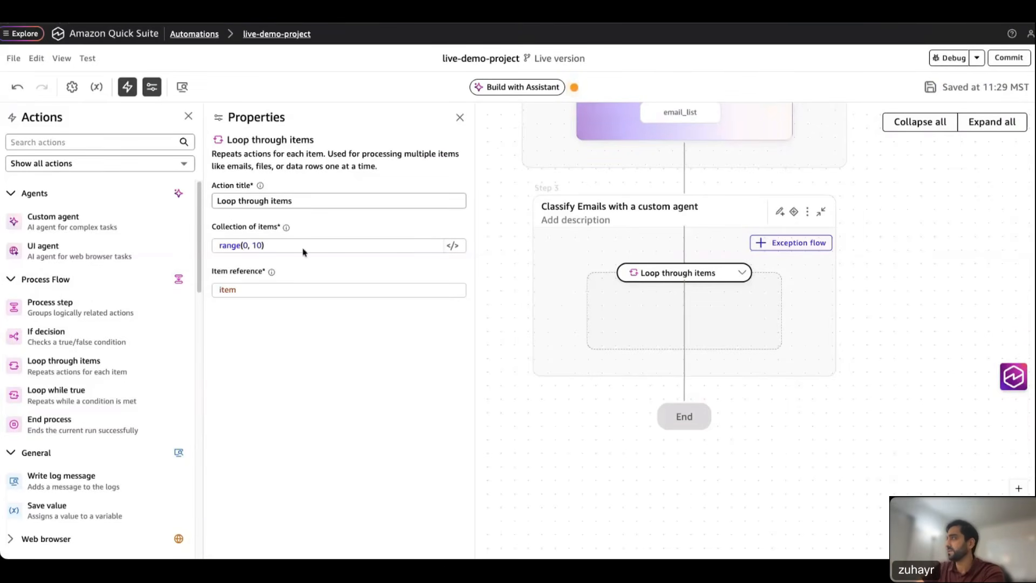
pyautogui.click(452, 246)
pyautogui.hotkey('ctrl', 'a')
pyautogui.write("retrieved_emails['email_list']")
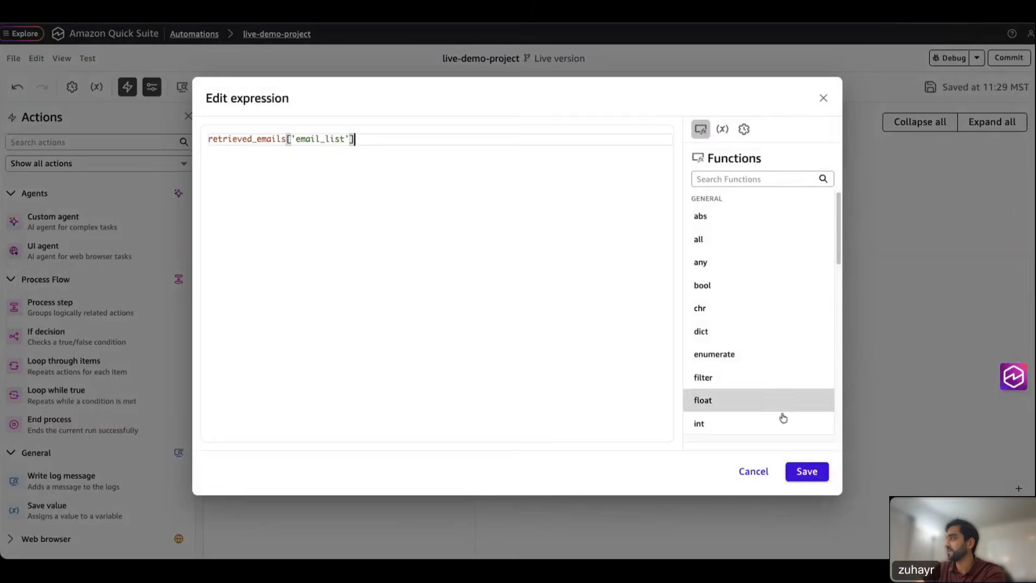
pyautogui.click(807, 472)
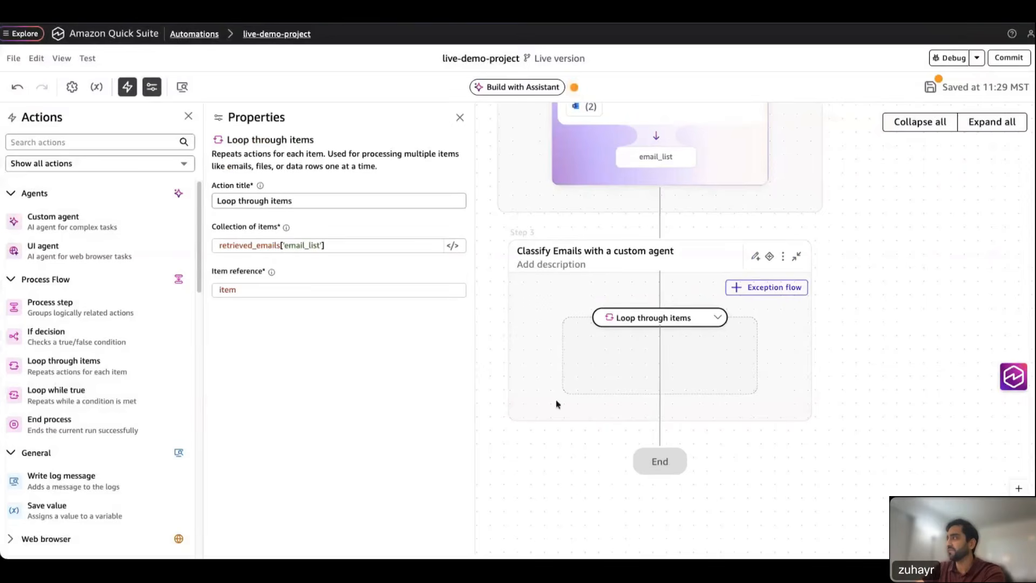
pyautogui.doubleClick(225, 291)
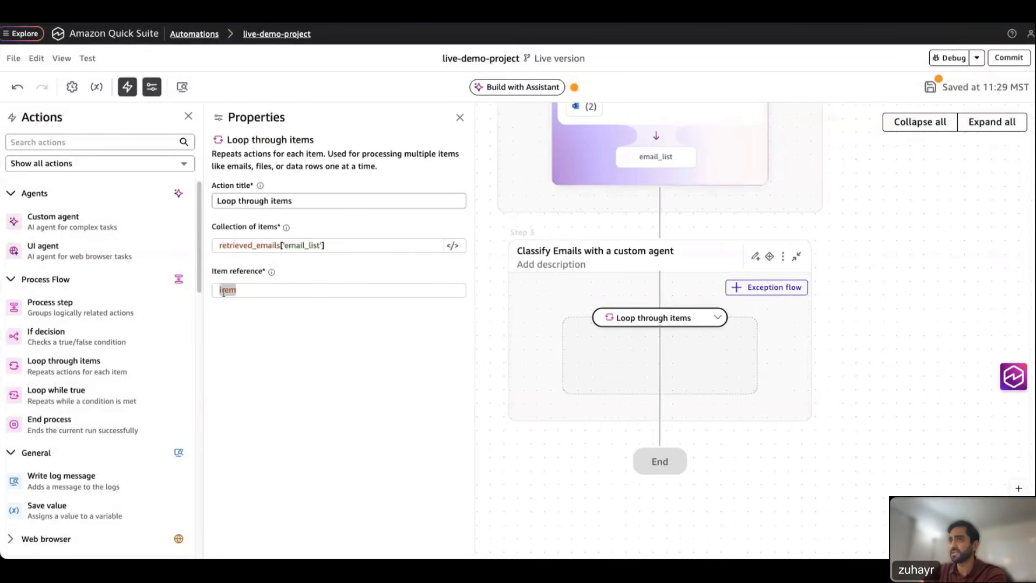
pyautogui.write('email')
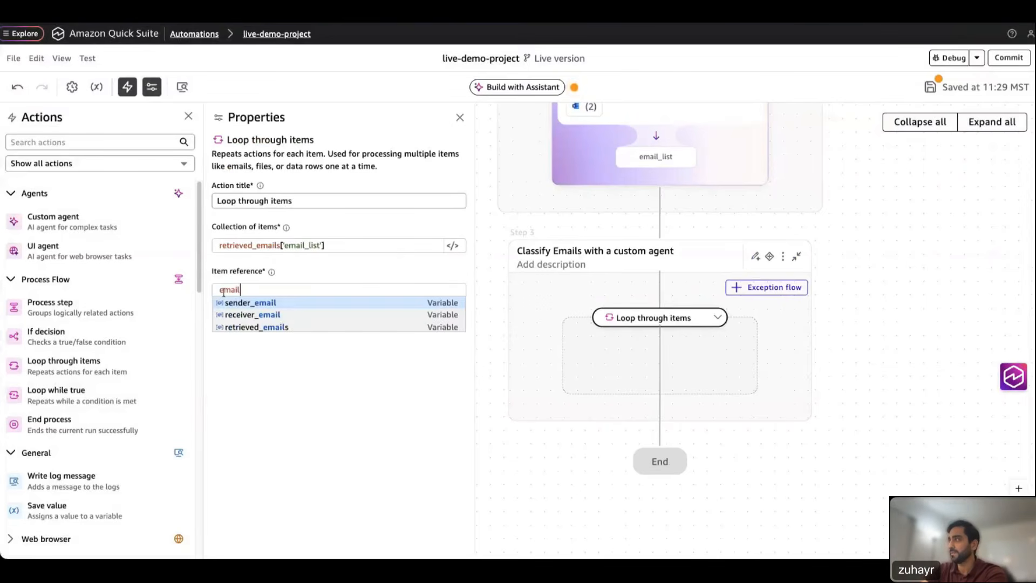
pyautogui.click(286, 370)
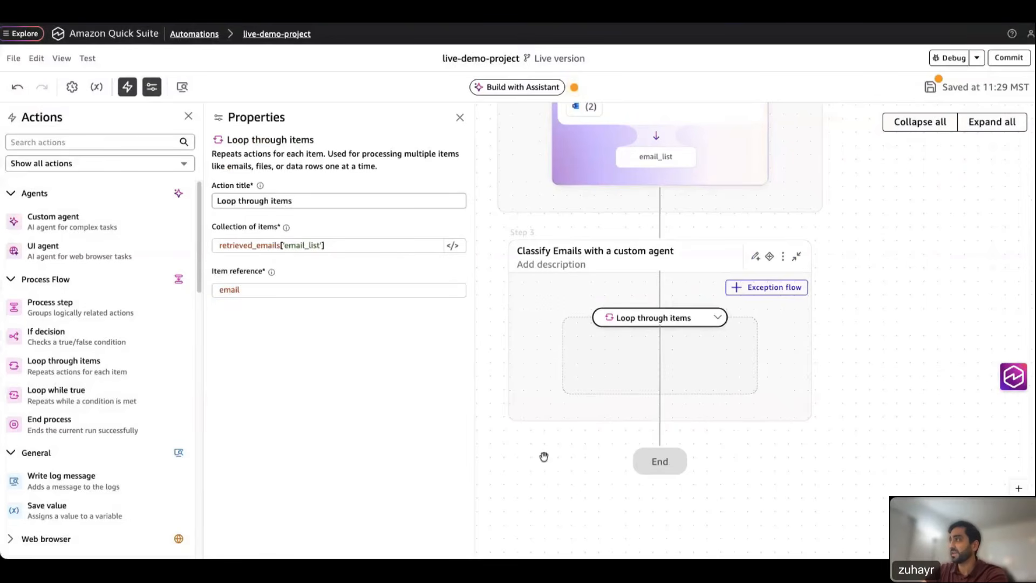
pyautogui.click(460, 117)
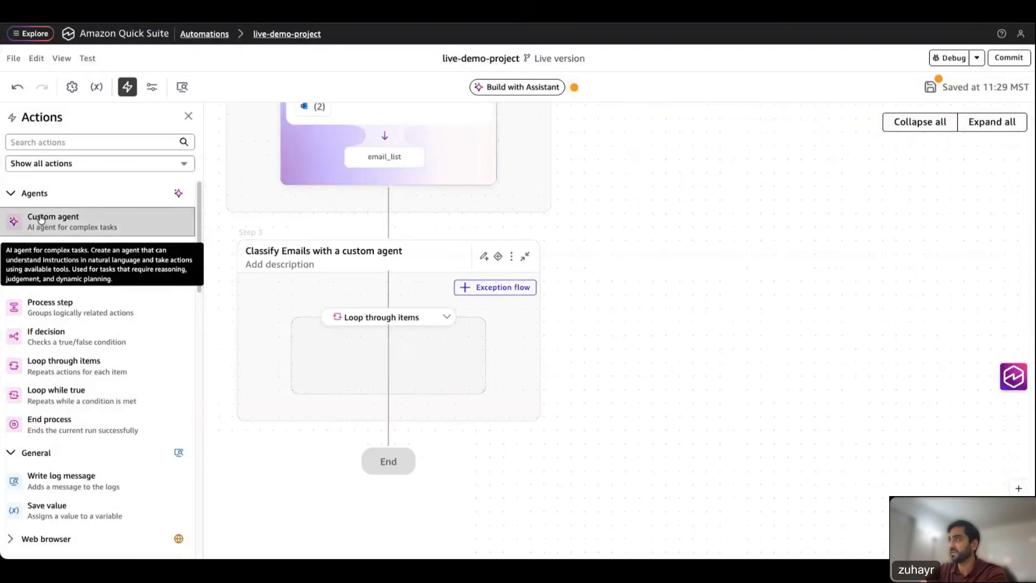
# Step: Add a Custom agent inside the loop with the Payroll/Tax classification prompt that escalates uncertain emails
pyautogui.moveTo(115, 226); pyautogui.dragTo(356, 357)
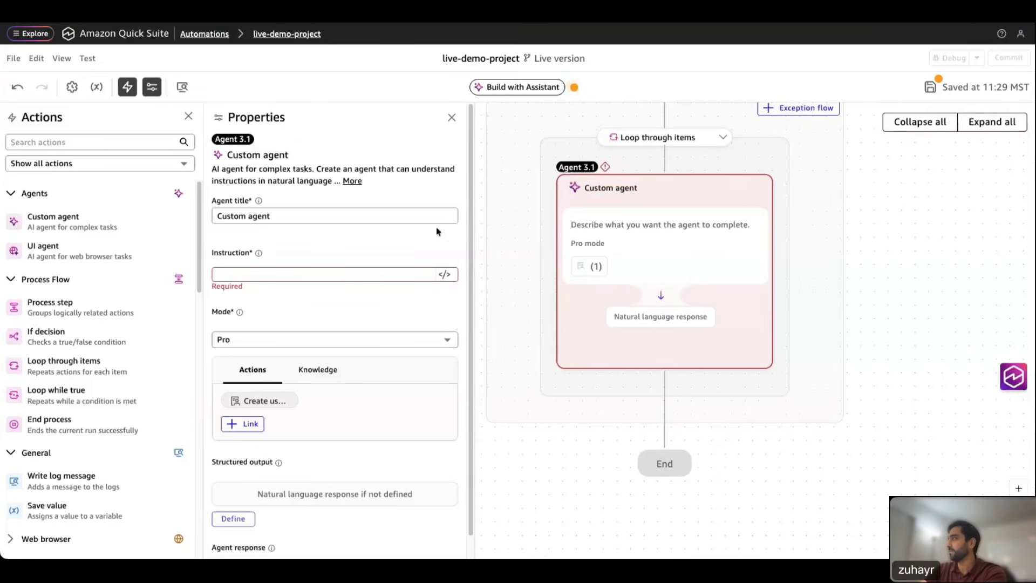
pyautogui.click(445, 274)
pyautogui.write('f"Analyze the following email and classify it as either \'Payroll\' or \'Tax\' based on the subject and body content. If you are uncertain about the classification, escalate to a human" + email')
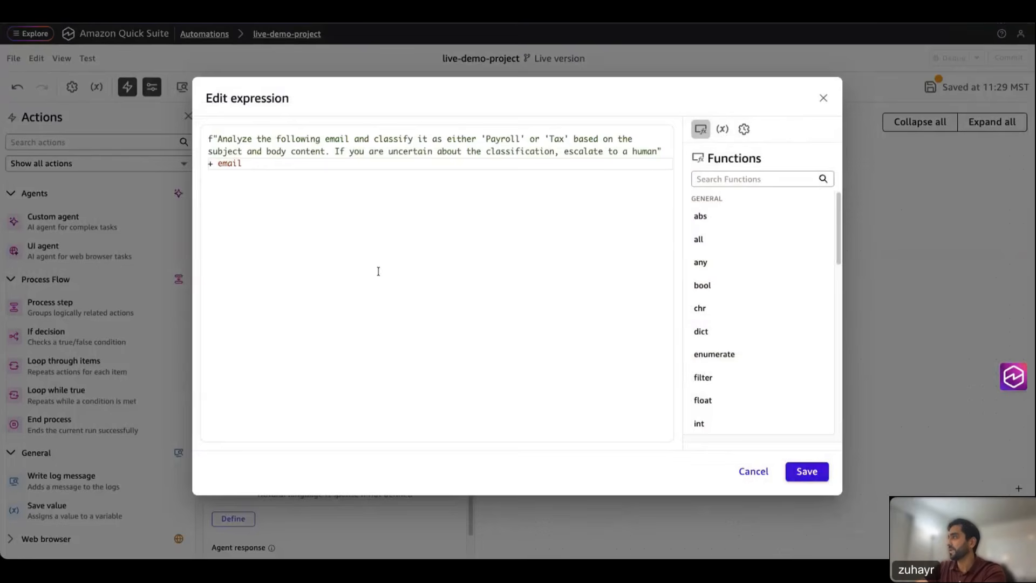
pyautogui.doubleClick(229, 163)
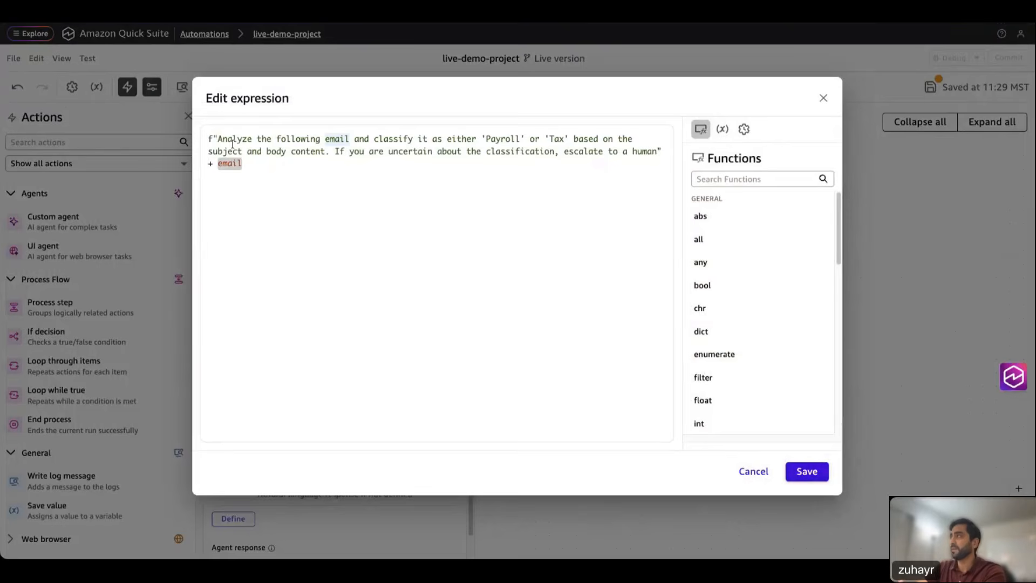
pyautogui.moveTo(219, 139); pyautogui.dragTo(371, 141)
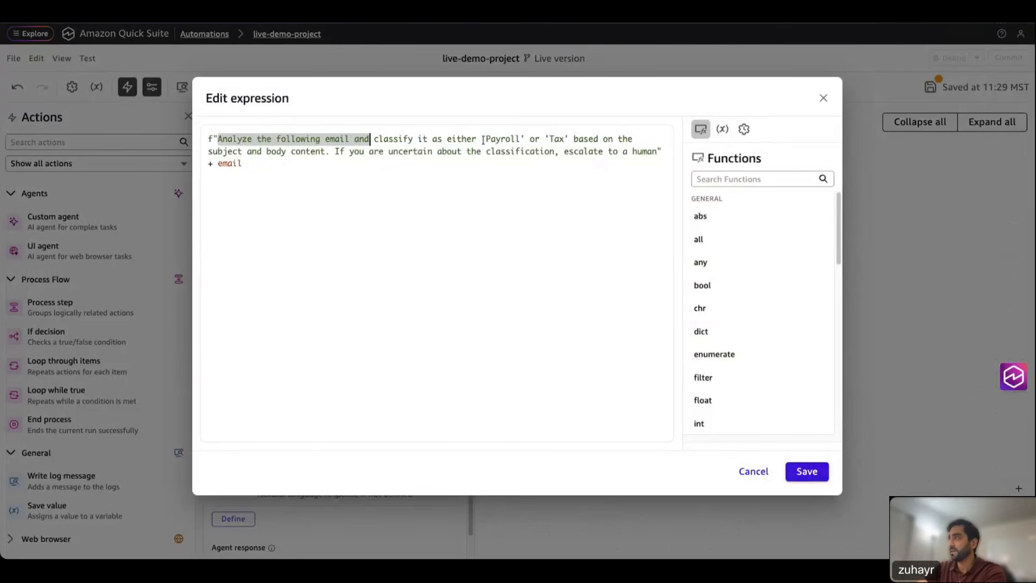
pyautogui.moveTo(482, 139); pyautogui.dragTo(574, 140)
pyautogui.doubleClick(501, 140)
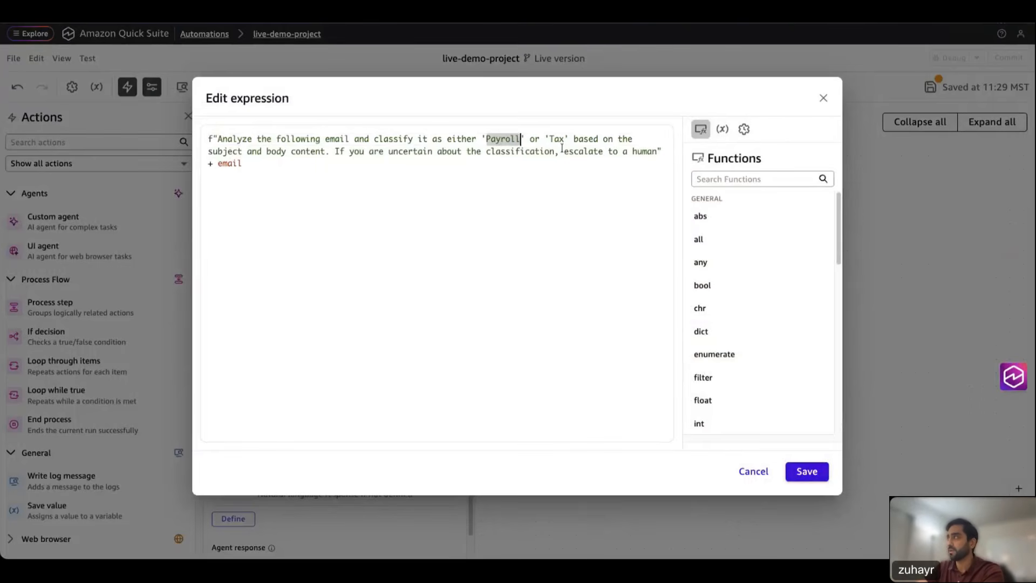
pyautogui.doubleClick(558, 141)
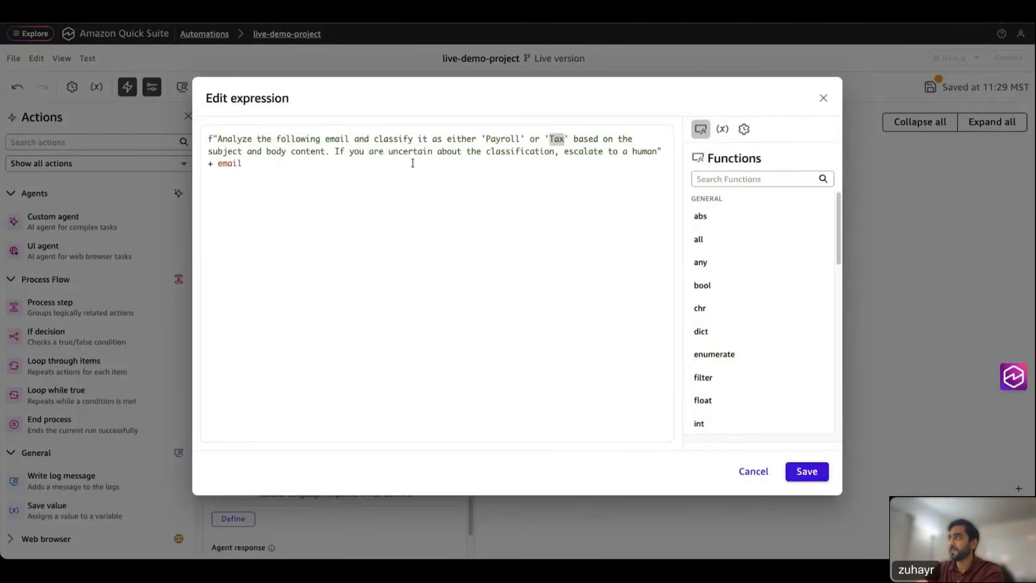
pyautogui.click(562, 154)
pyautogui.moveTo(562, 154); pyautogui.dragTo(501, 154)
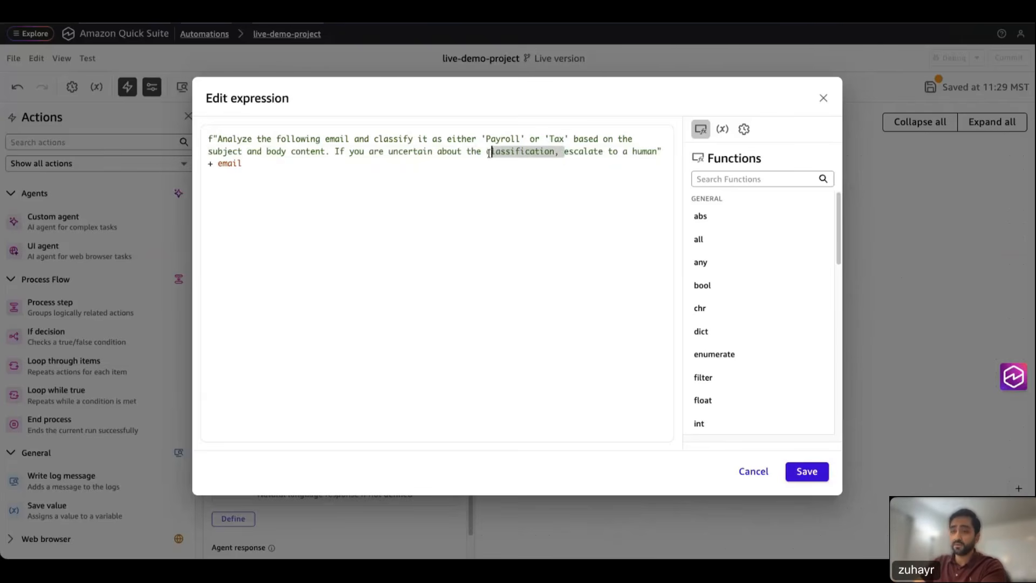
pyautogui.click(538, 160)
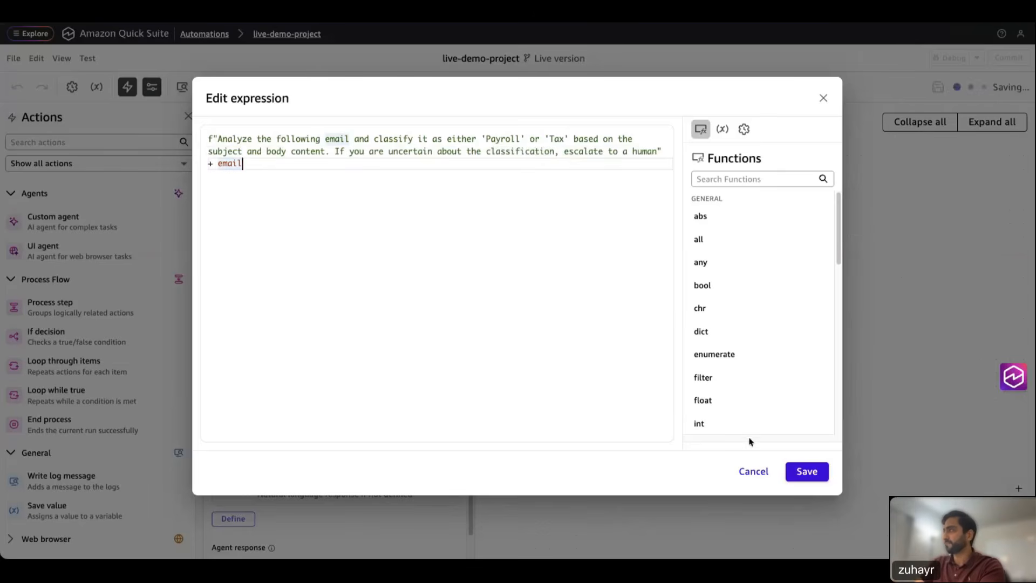
pyautogui.click(807, 472)
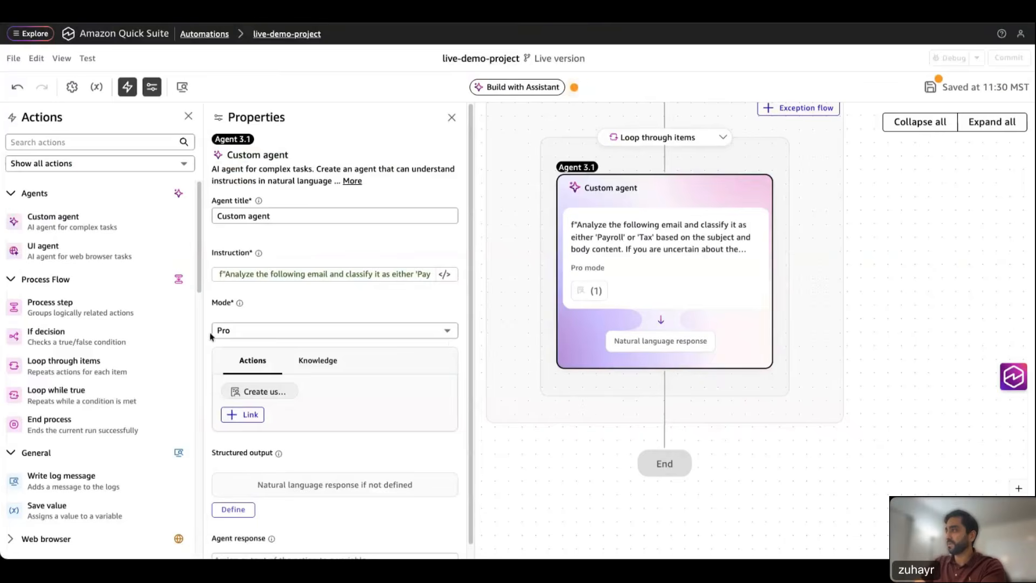
# Step: Review the agent's linked General and Outlook actions, leaving them unchanged
pyautogui.click(241, 418)
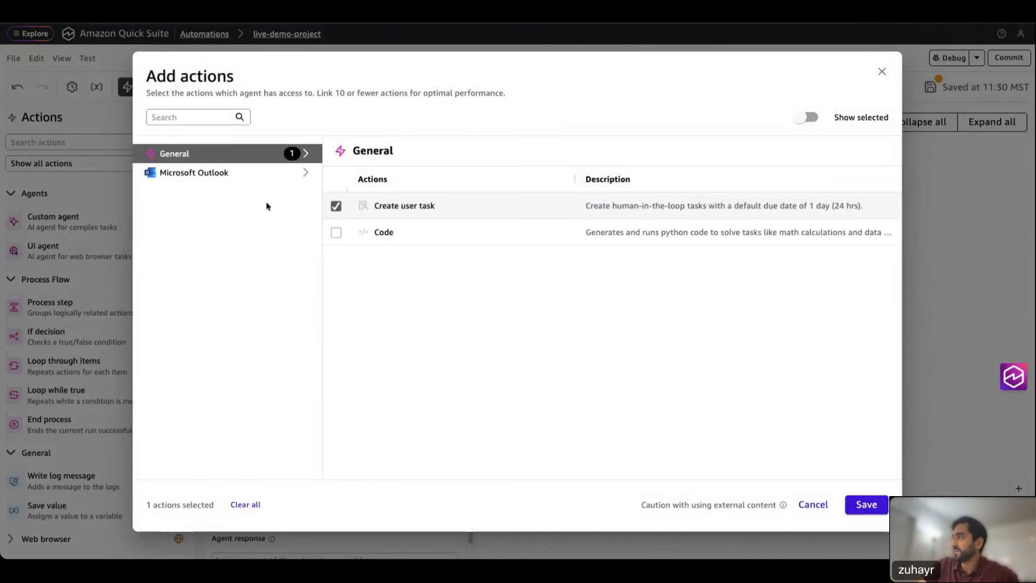
pyautogui.click(249, 172)
pyautogui.click(254, 156)
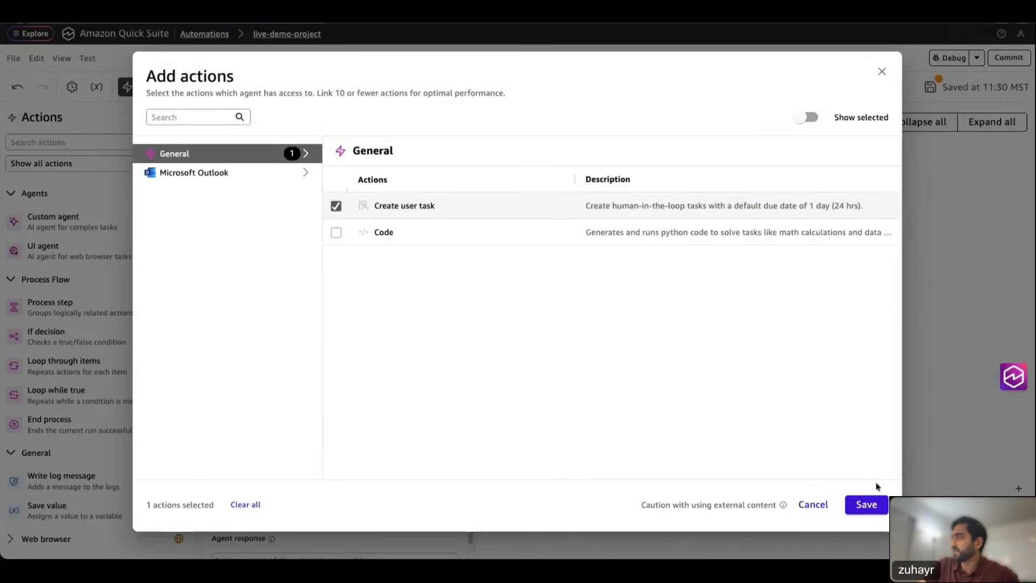
pyautogui.click(872, 505)
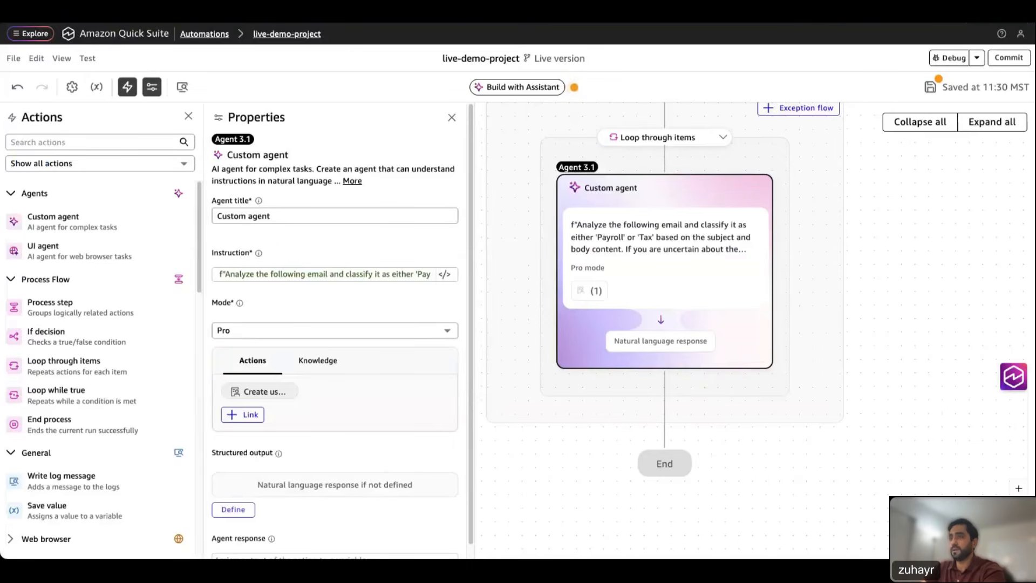
# Step: Add a text output field 'category' described as 'The classification result'
pyautogui.scroll(-2, 533, 459)
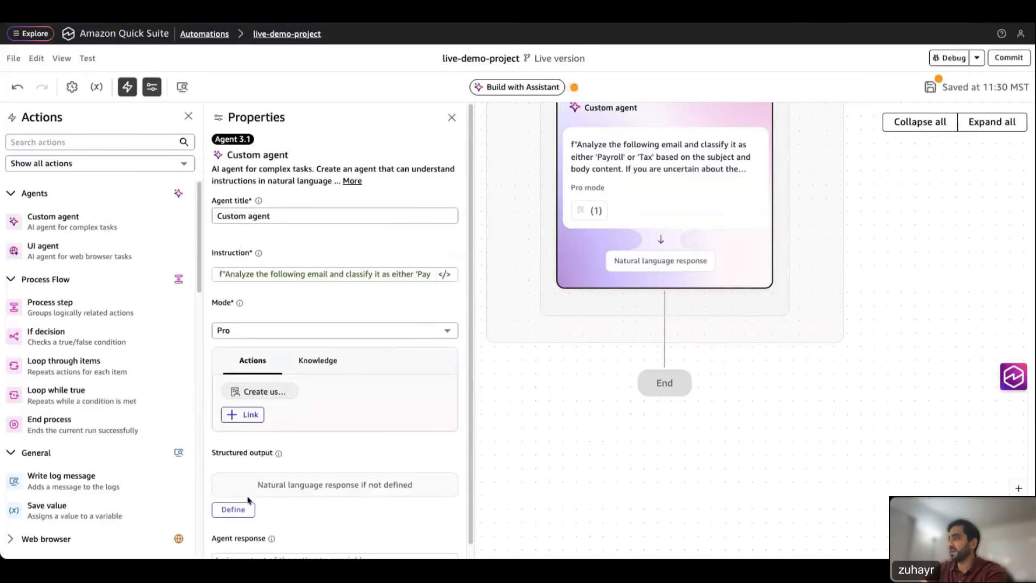
pyautogui.click(234, 510)
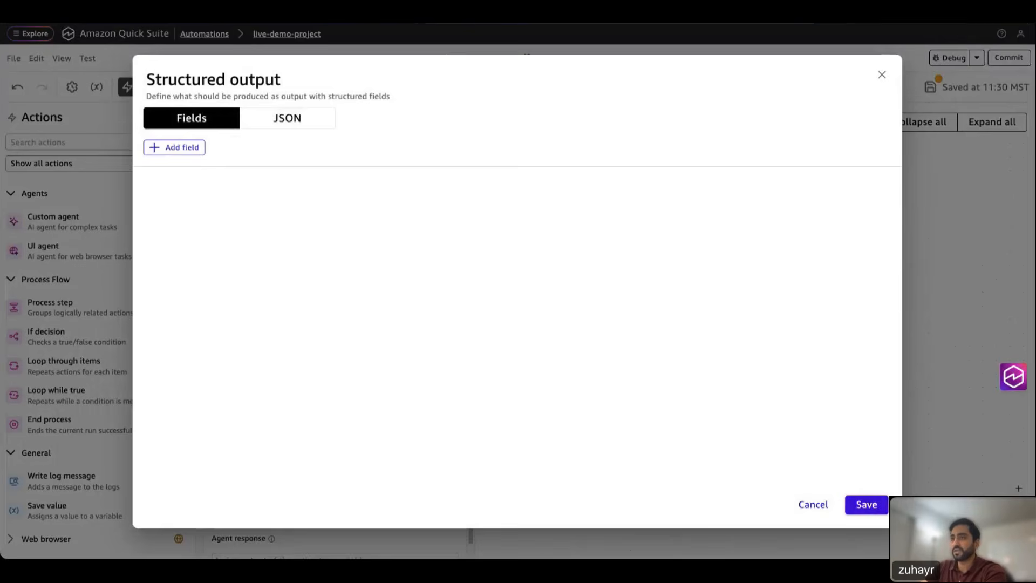
pyautogui.click(178, 149)
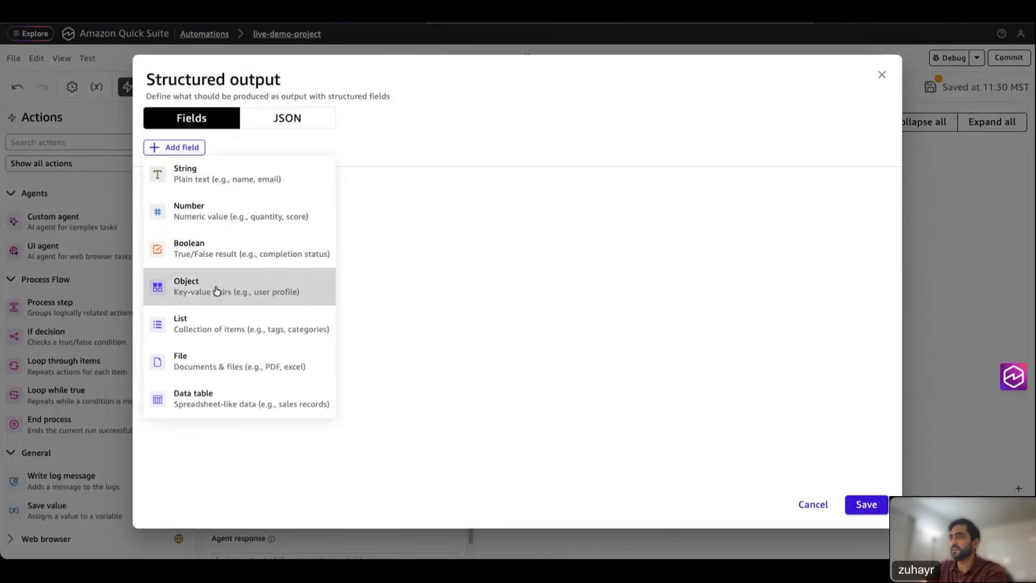
pyautogui.click(194, 174)
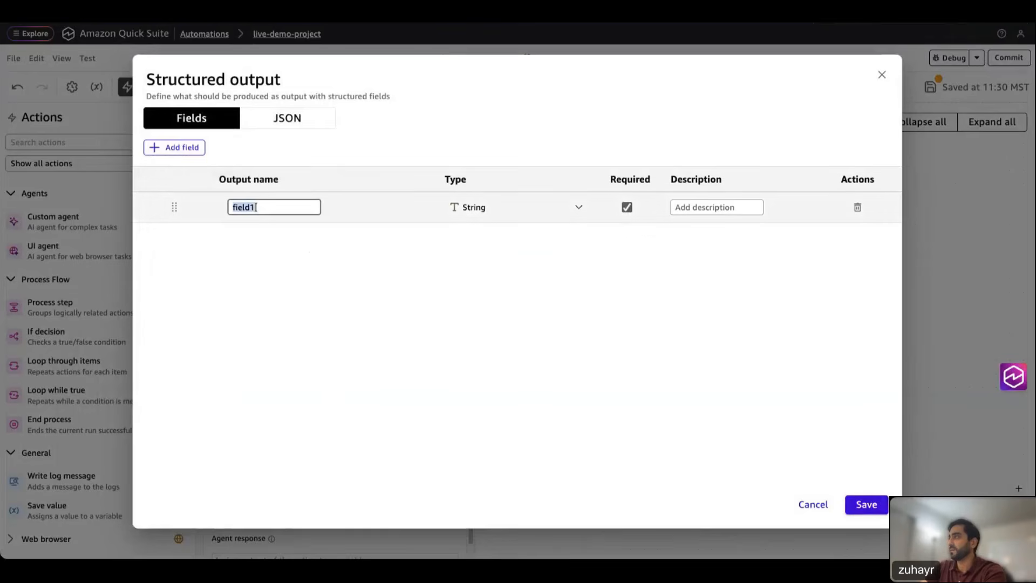
pyautogui.write('categ')
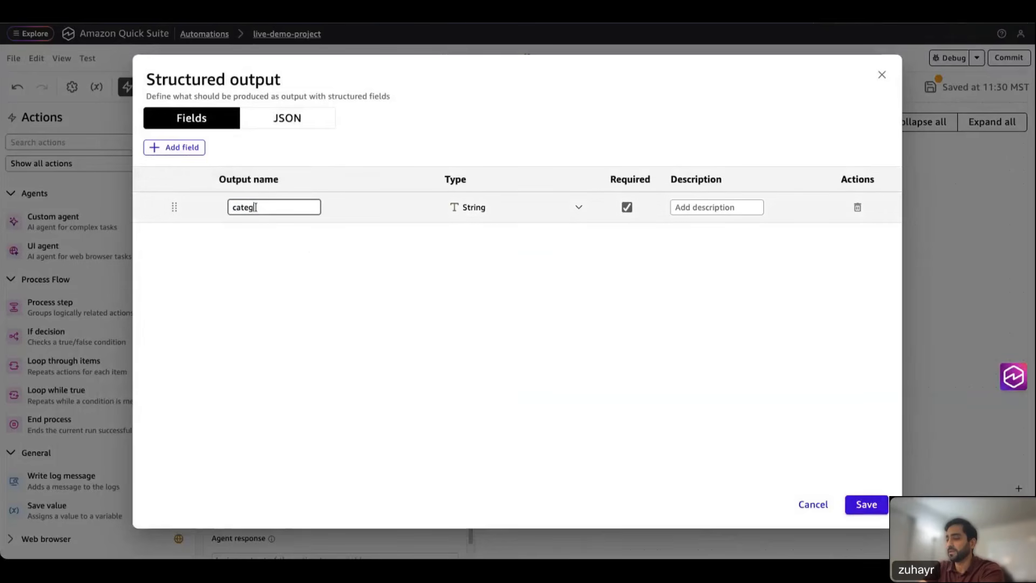
pyautogui.write('ory')
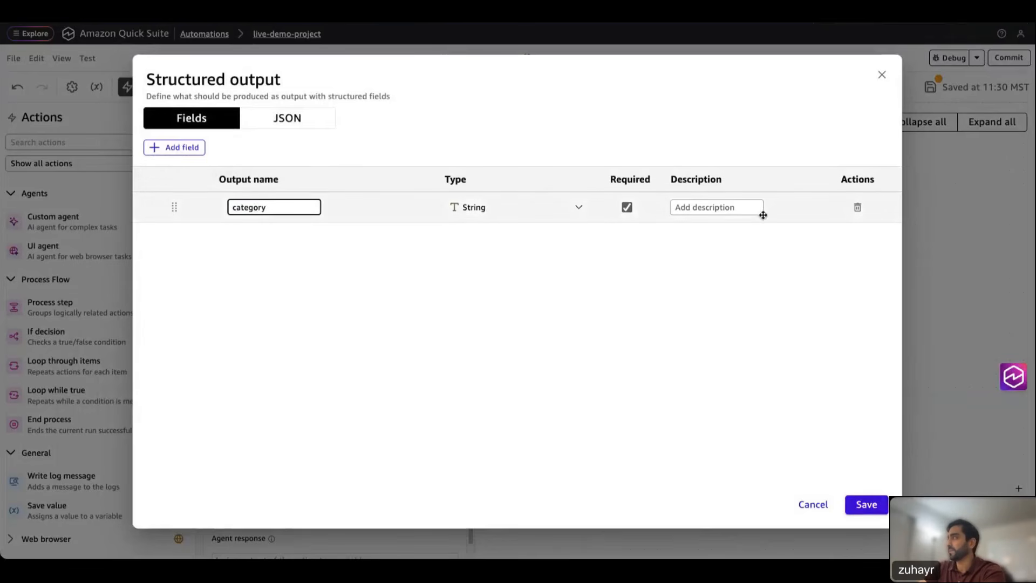
pyautogui.click(722, 208)
pyautogui.write('The classification')
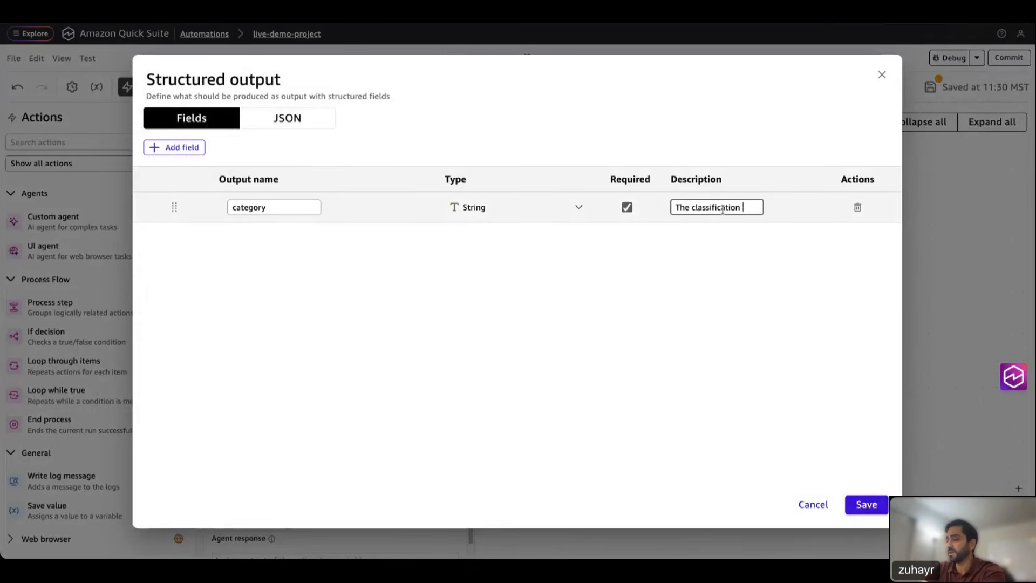
pyautogui.write(' result')
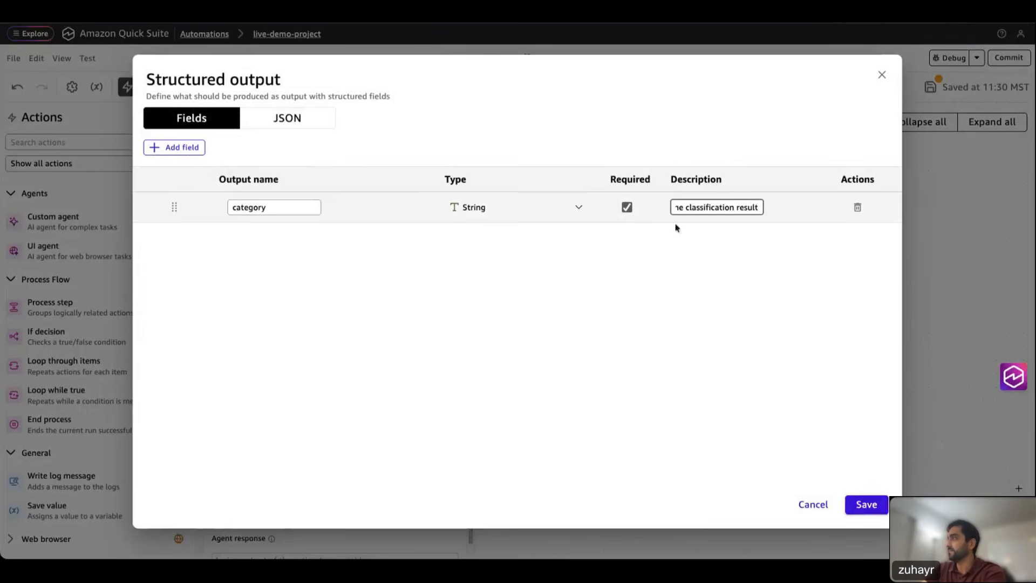
# Step: Add a 'reasoning' text field described as a brief explanation for the category selected
pyautogui.click(154, 148)
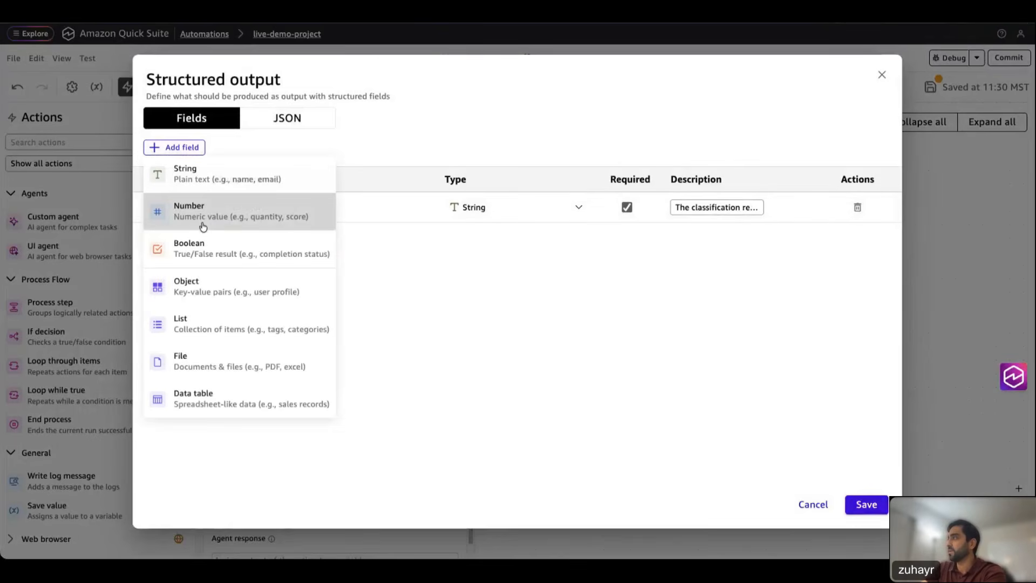
pyautogui.click(201, 186)
pyautogui.doubleClick(256, 238)
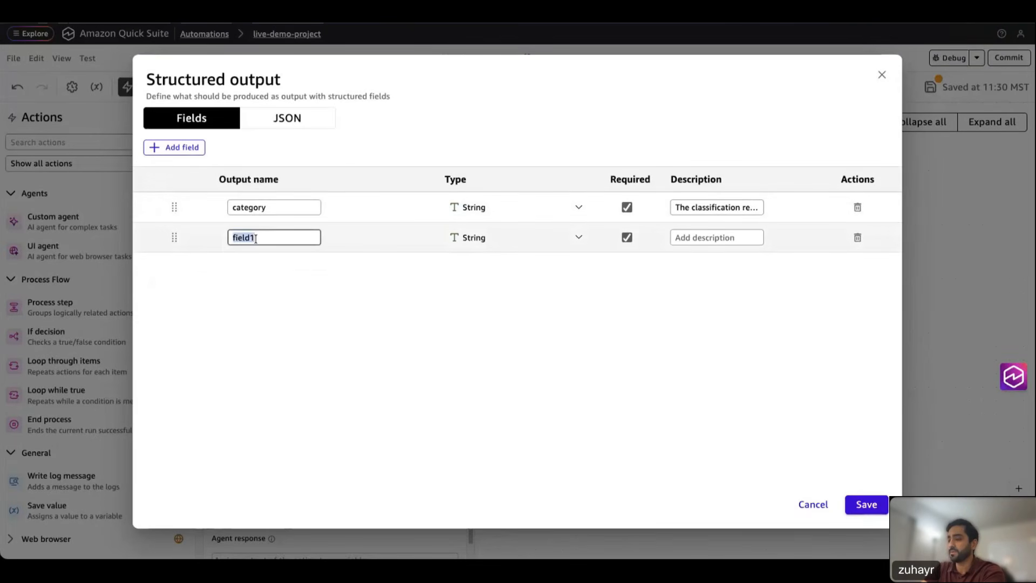
pyautogui.write('reasoning')
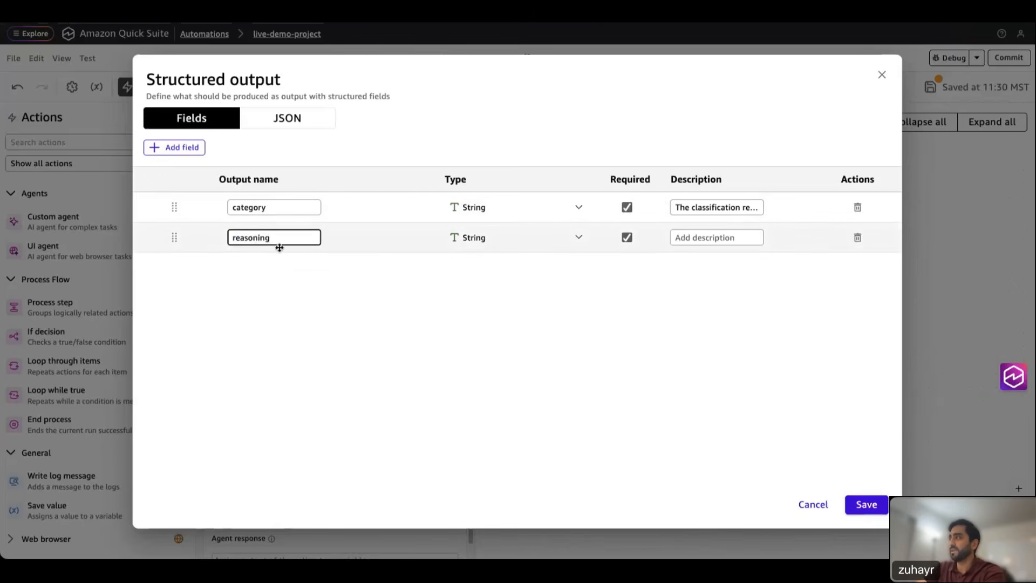
pyautogui.click(706, 239)
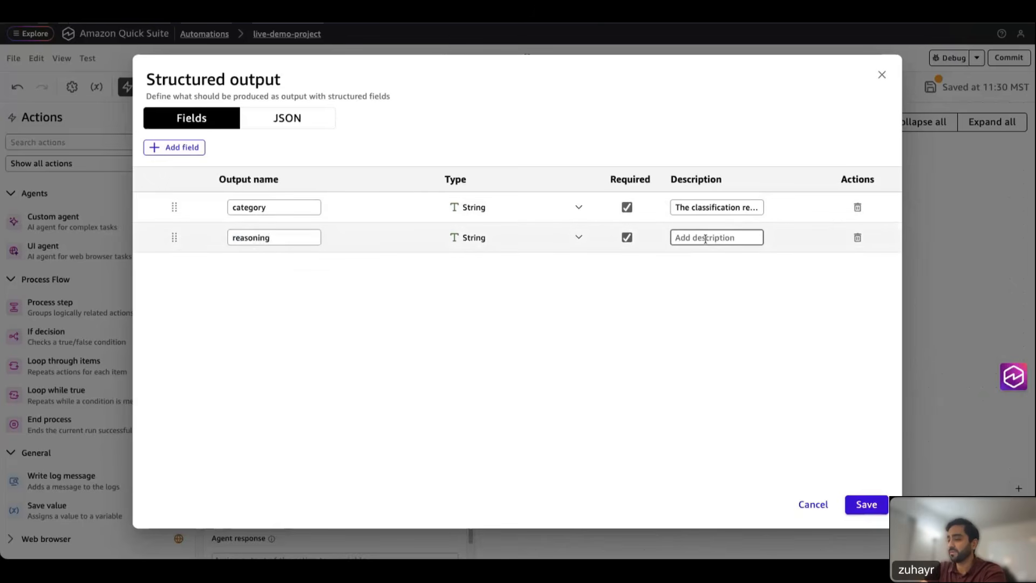
pyautogui.write('brief explanation for')
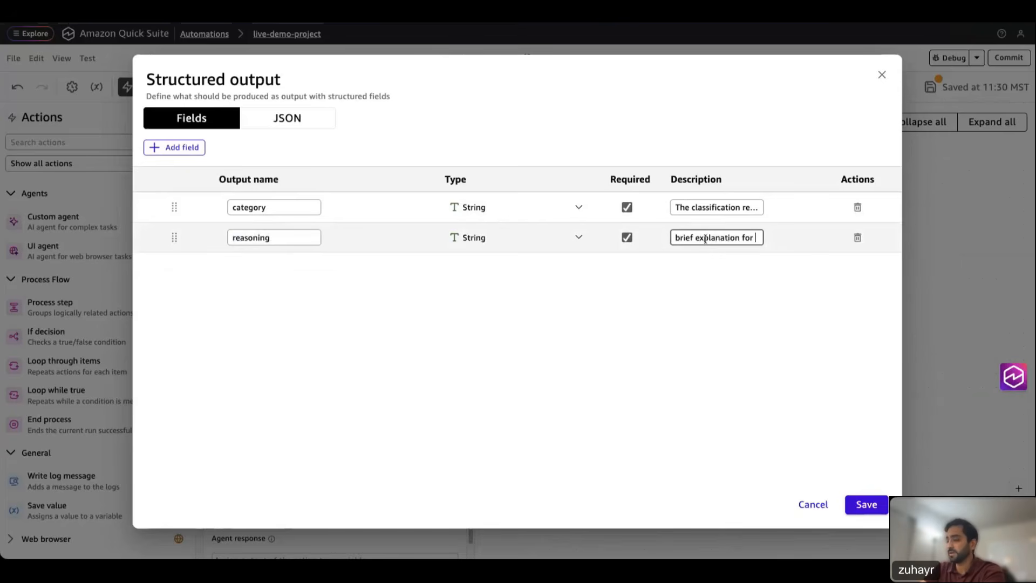
pyautogui.write(' cho')
pyautogui.press('BackSpace')
pyautogui.press('BackSpace')
pyautogui.press('BackSpace')
pyautogui.write('teh classification')
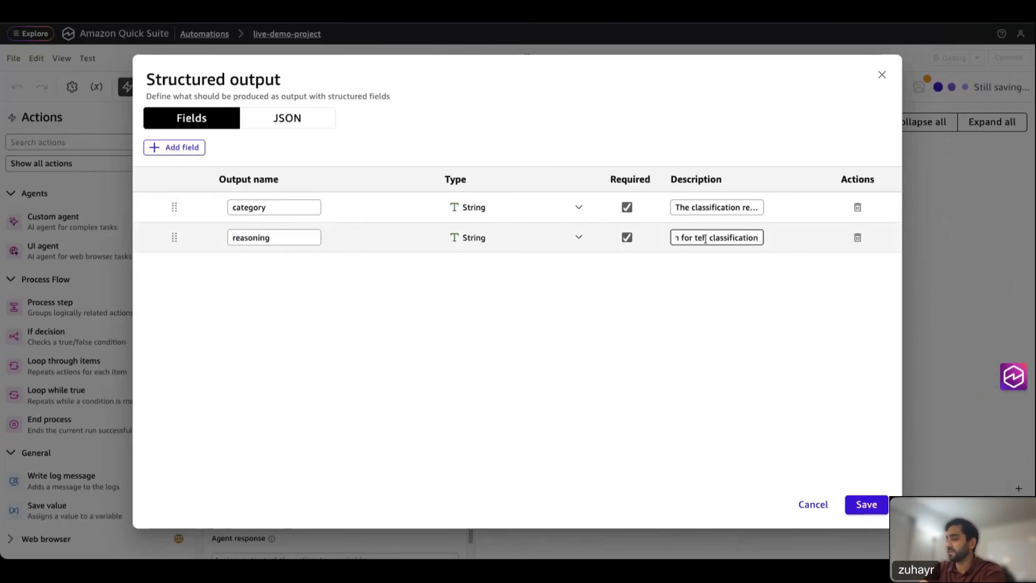
pyautogui.write(' s')
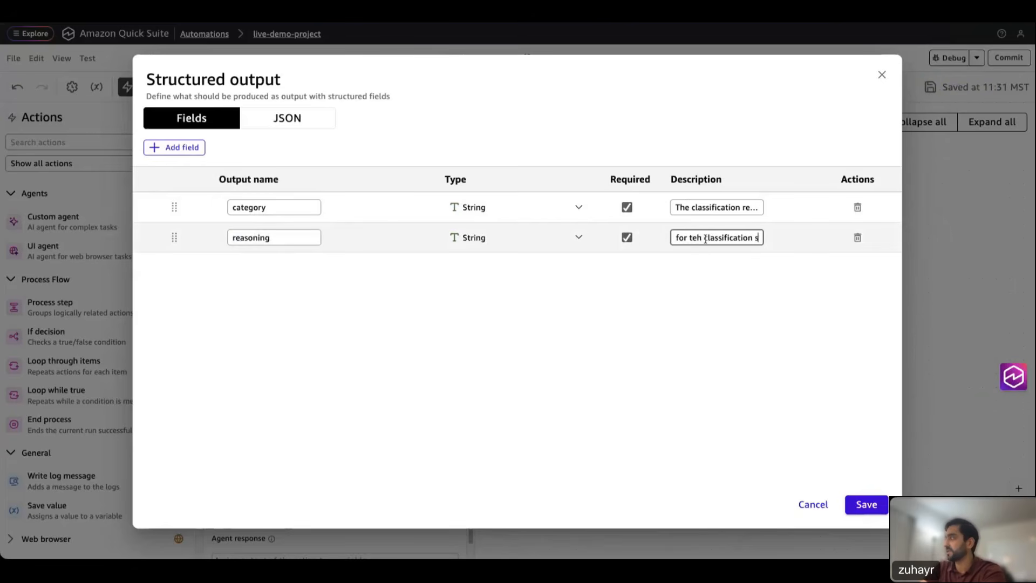
pyautogui.press('BackSpace')
pyautogui.press('BackSpace')
pyautogui.press('BackSpace')
pyautogui.press('BackSpace')
pyautogui.press('BackSpace')
pyautogui.press('BackSpace')
pyautogui.press('BackSpace')
pyautogui.press('BackSpace')
pyautogui.press('BackSpace')
pyautogui.press('BackSpace')
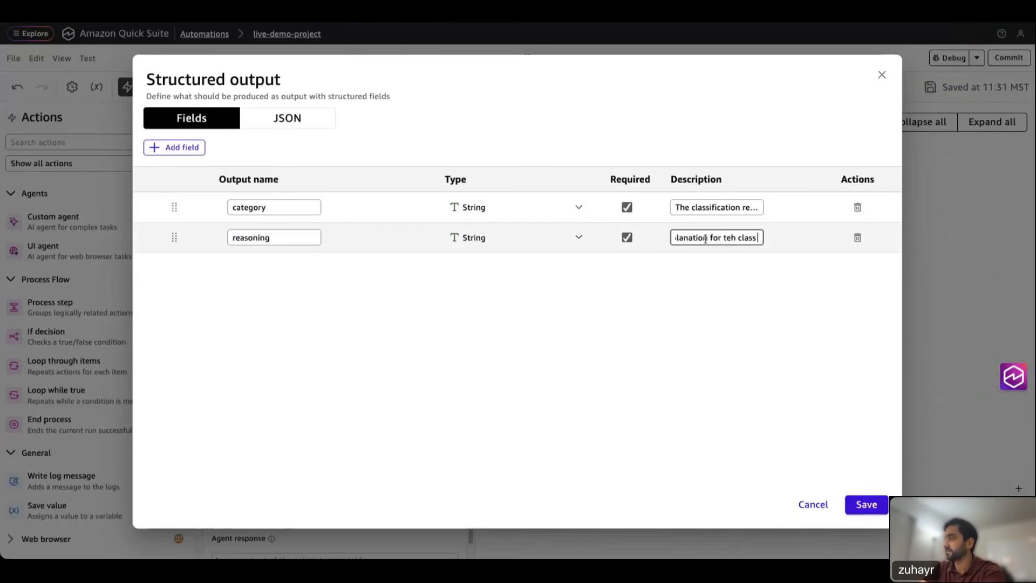
pyautogui.write('selected')
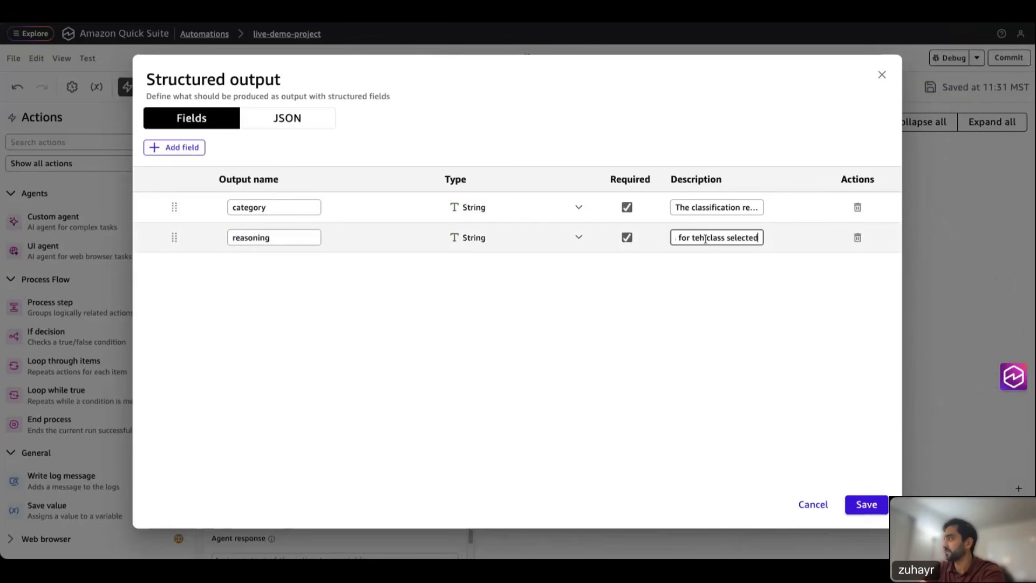
pyautogui.doubleClick(717, 237)
pyautogui.press('BackSpace')
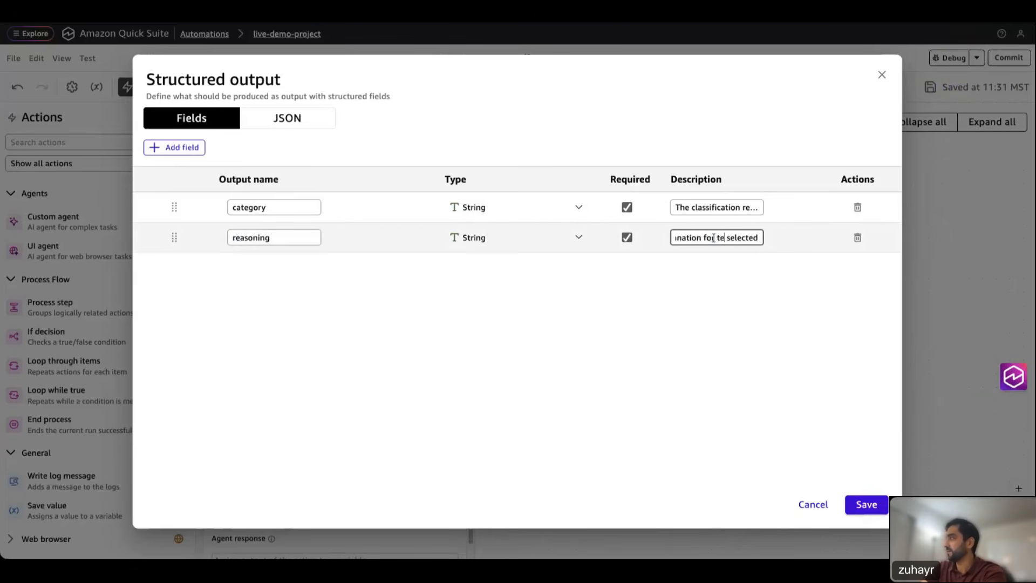
pyautogui.press('BackSpace')
pyautogui.press('BackSpace')
pyautogui.press('BackSpace')
pyautogui.press('BackSpace')
pyautogui.write('the cate')
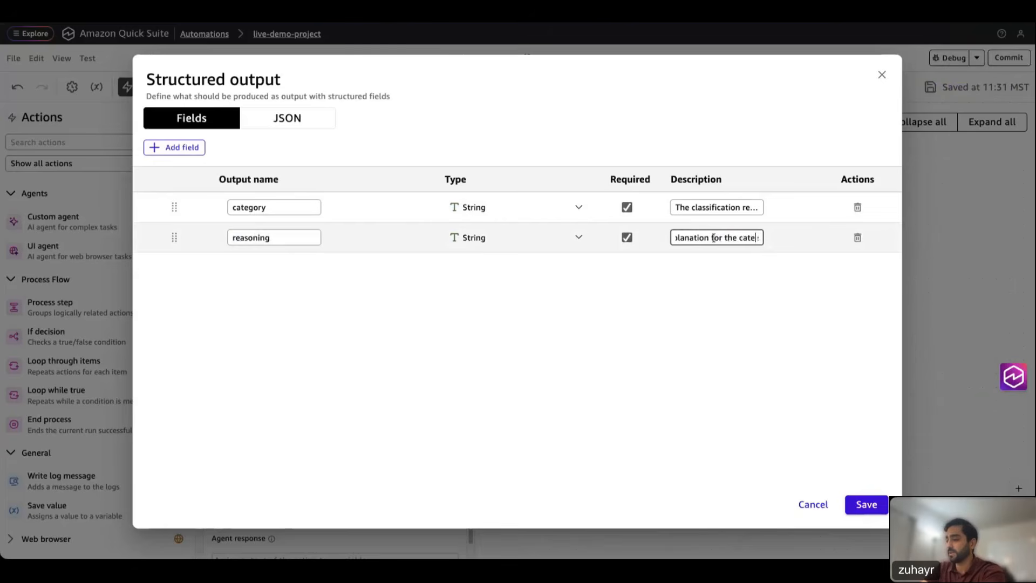
pyautogui.write('g')
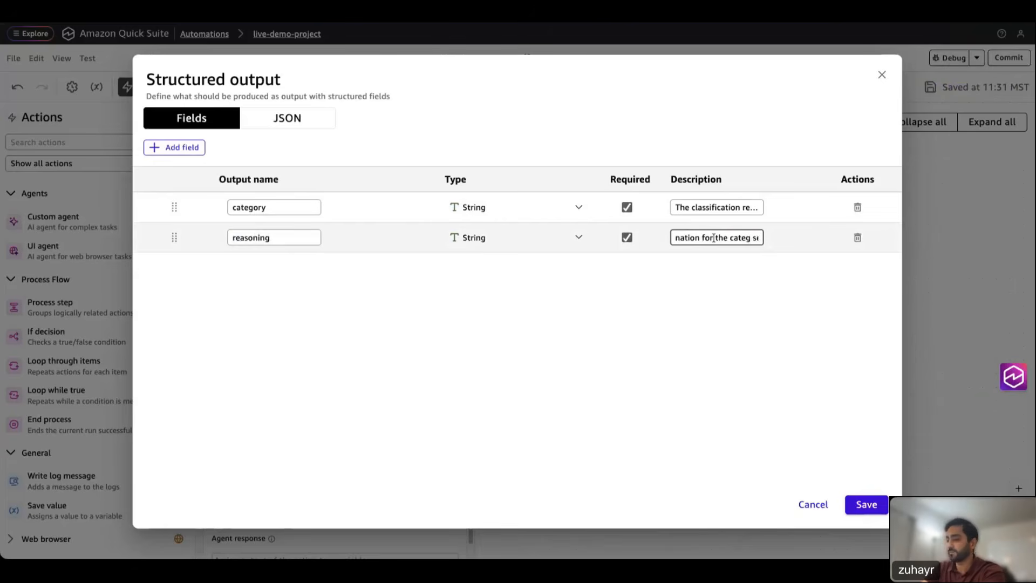
pyautogui.write('ory')
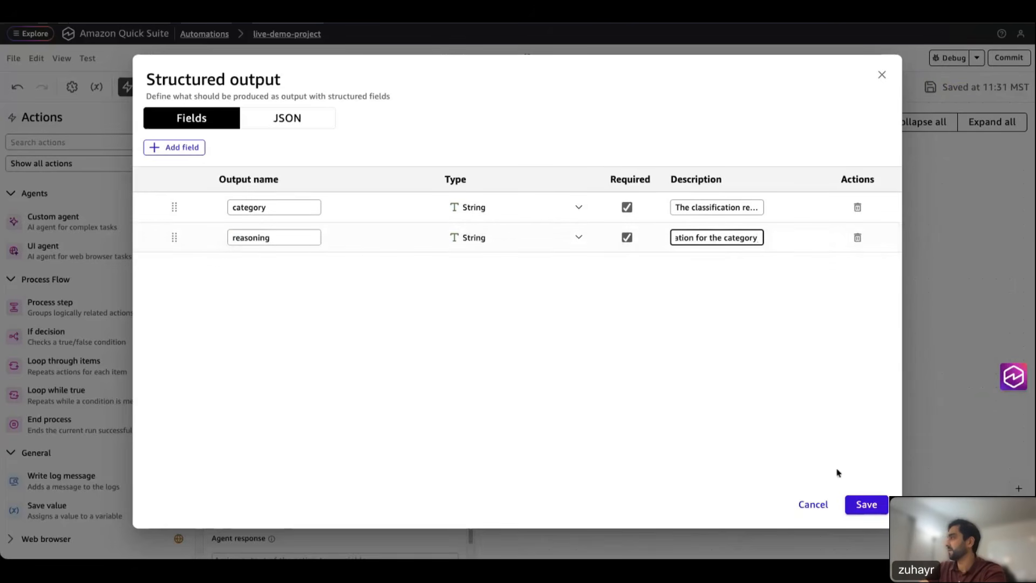
# Step: Save the output fields, name the agent response variable classication_result, and close its settings
pyautogui.click(865, 504)
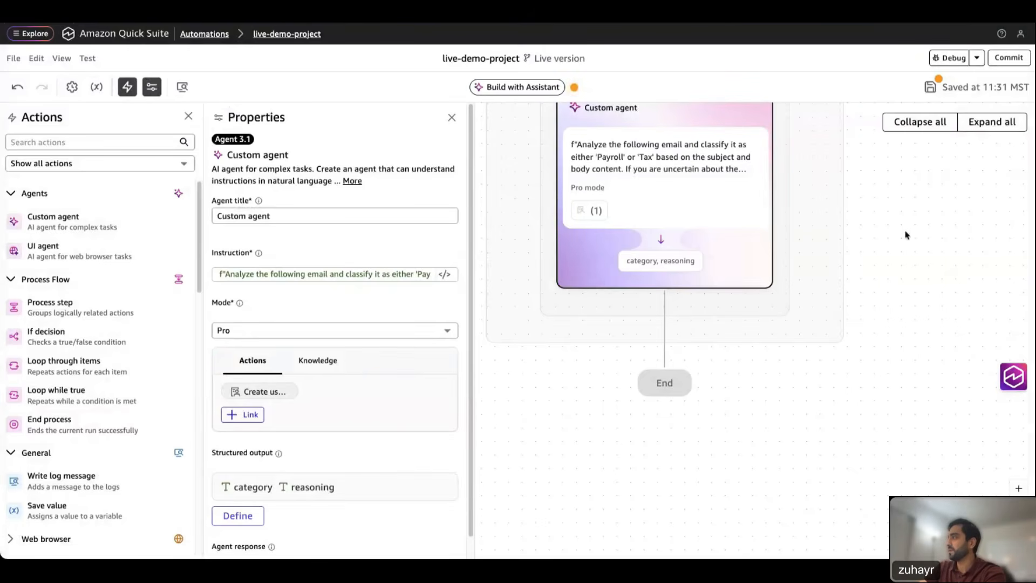
pyautogui.moveTo(907, 231); pyautogui.dragTo(909, 284)
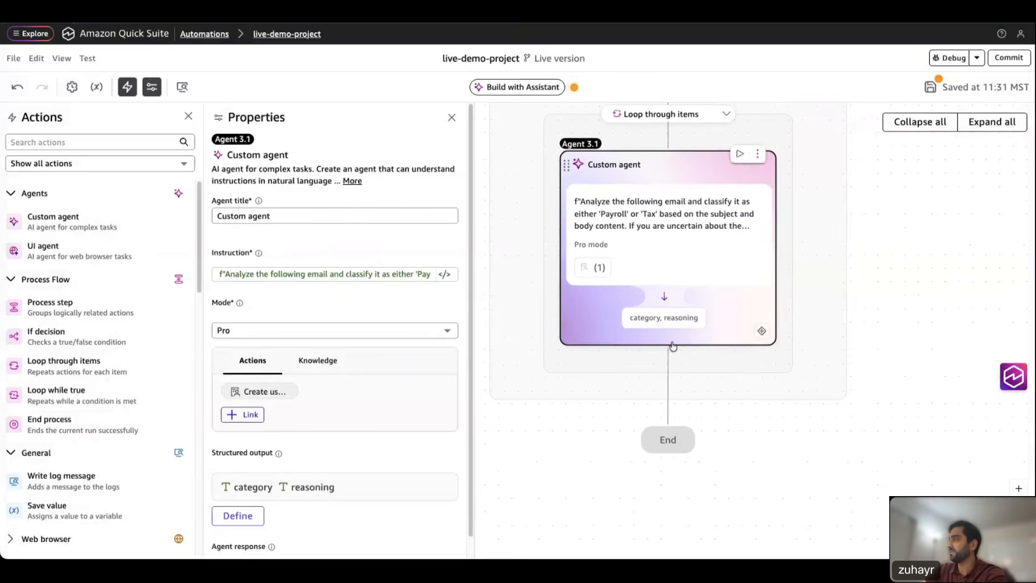
pyautogui.scroll(-1, 433, 396)
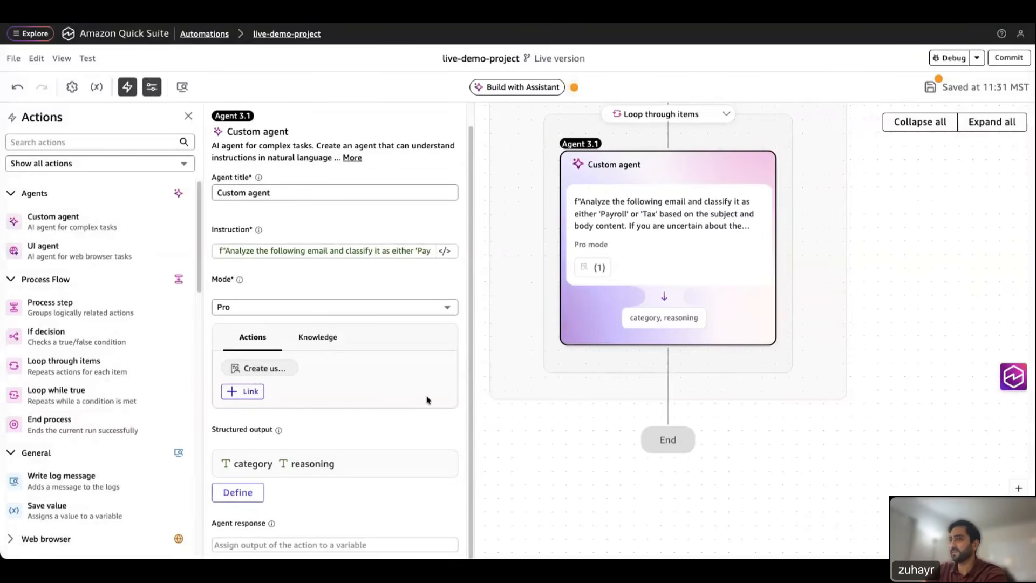
pyautogui.click(279, 550)
pyautogui.write('clas')
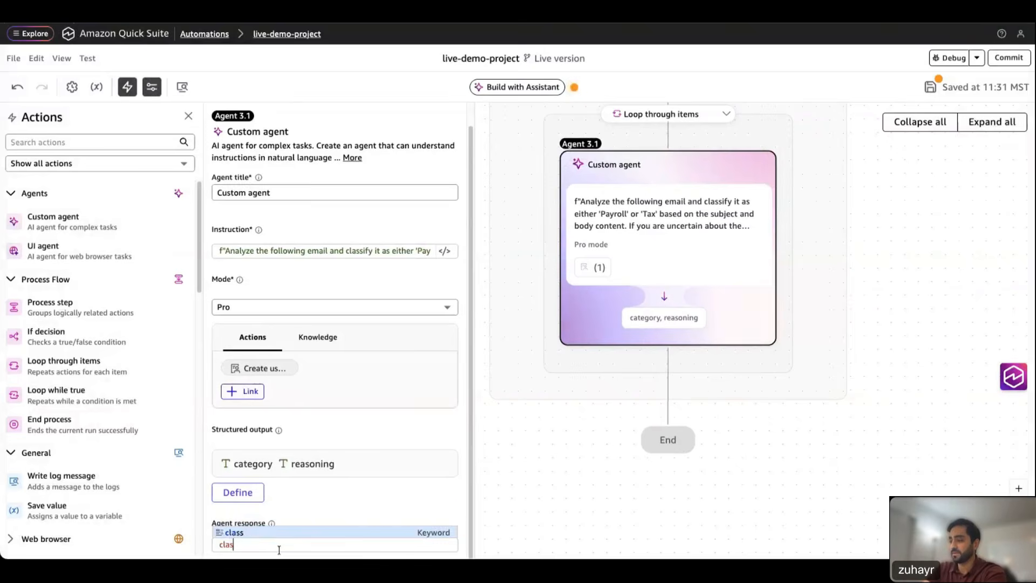
pyautogui.write('sication_result')
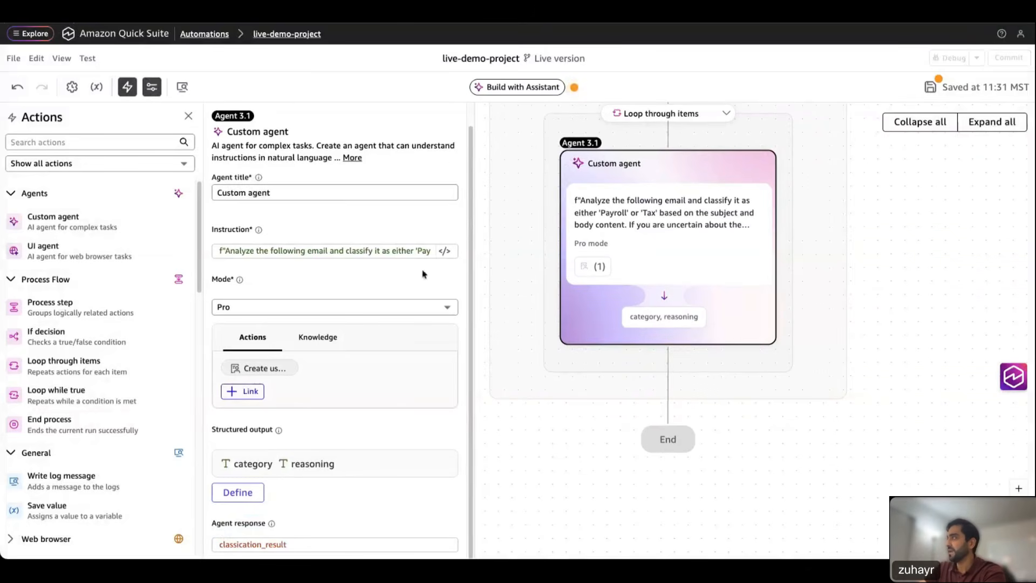
pyautogui.scroll(1, 422, 274)
pyautogui.click(452, 116)
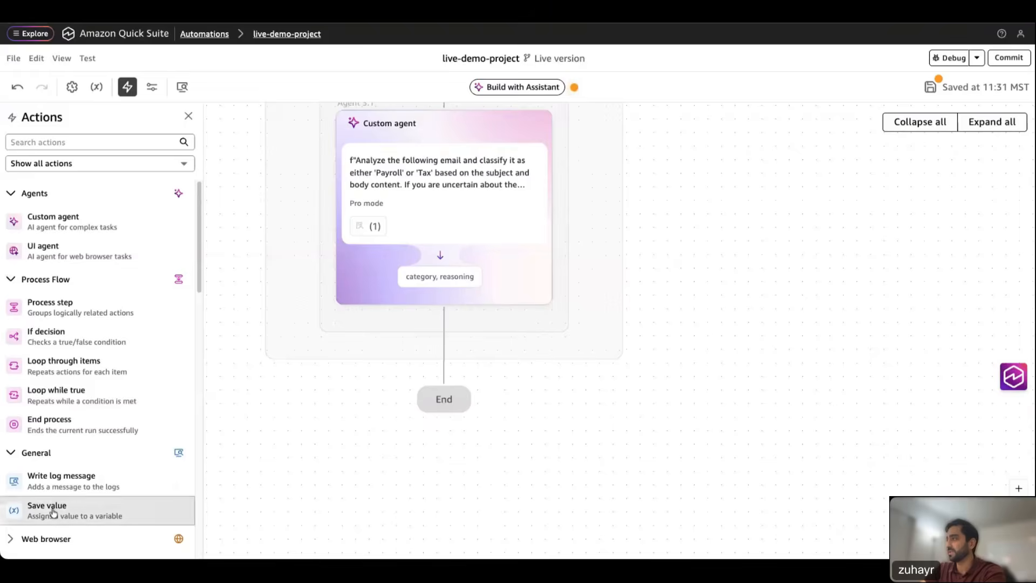
# Step: Add a 'Save email_content' step after the agent storing str(classication_result) in email_content
pyautogui.moveTo(71, 510); pyautogui.dragTo(393, 325)
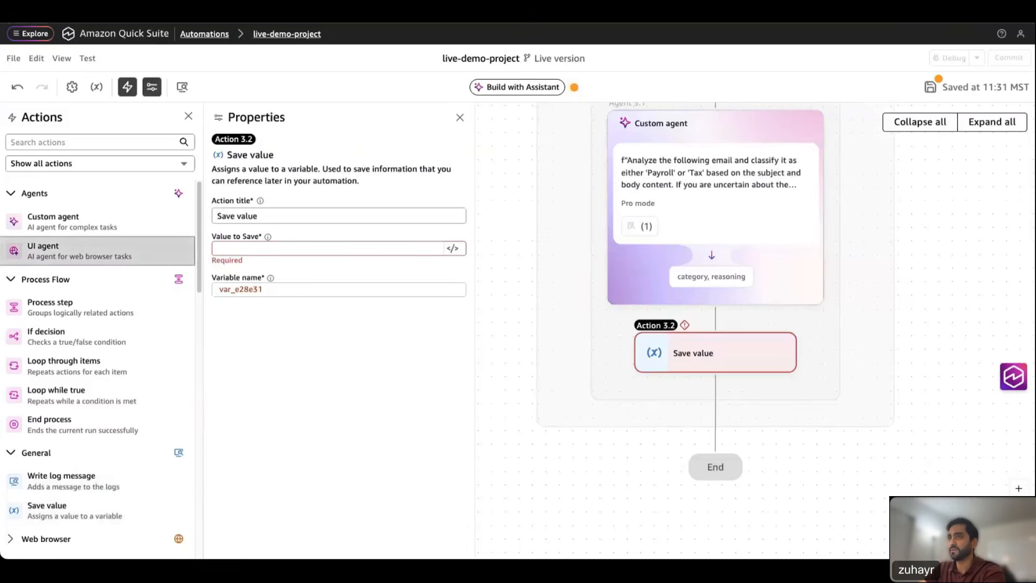
pyautogui.click(249, 250)
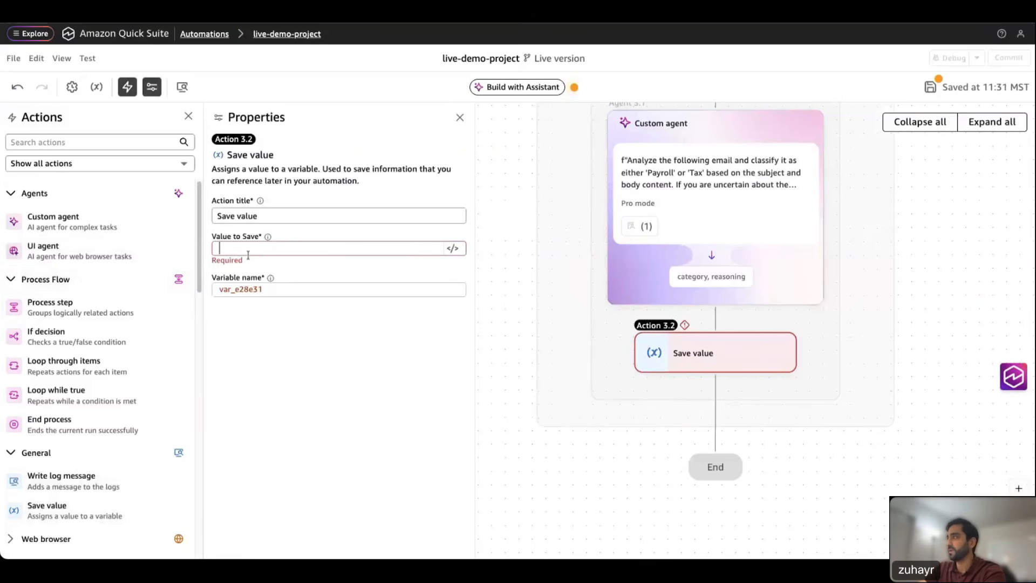
pyautogui.write('s')
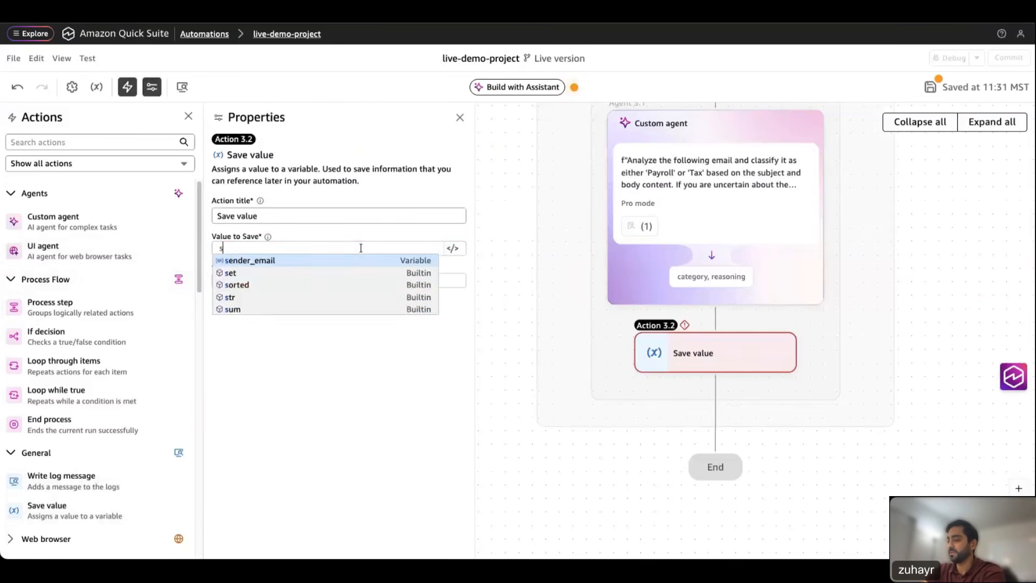
pyautogui.write('tr(class')
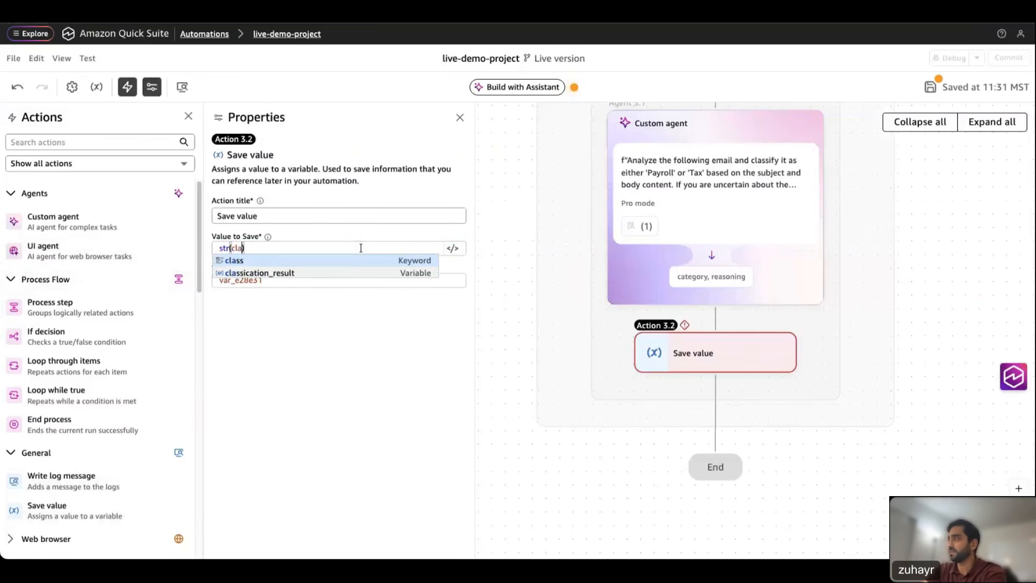
pyautogui.click(281, 274)
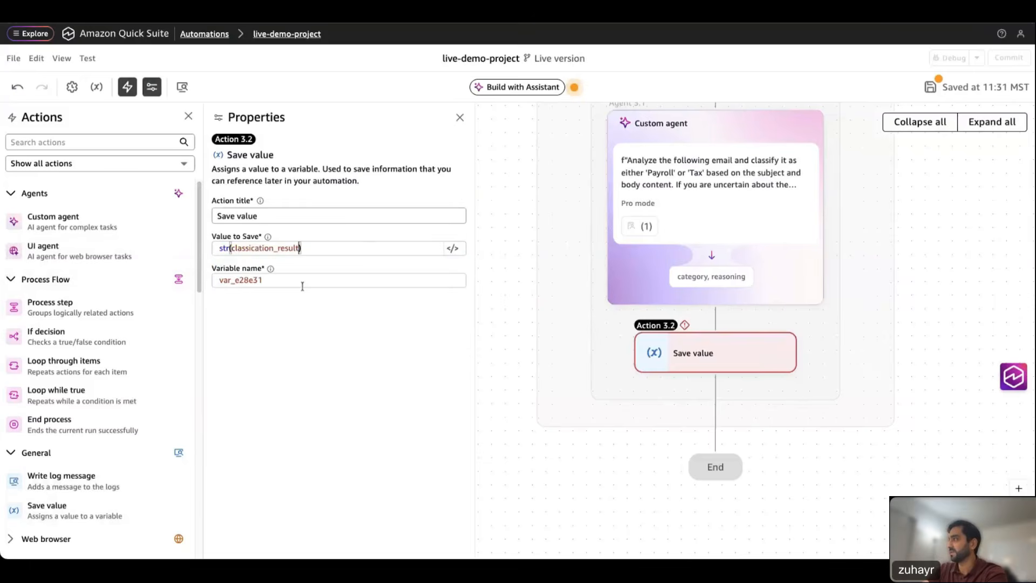
pyautogui.doubleClick(236, 280)
pyautogui.write('email_content')
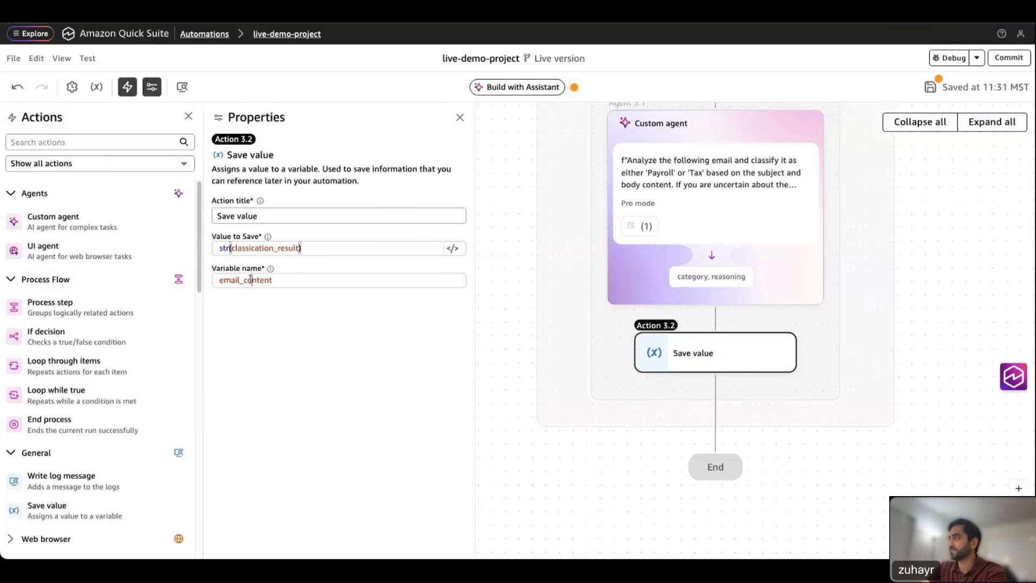
pyautogui.doubleClick(237, 280)
pyautogui.hotkey('ctrl', 'c')
pyautogui.doubleClick(243, 216)
pyautogui.hotkey('ctrl', 'v')
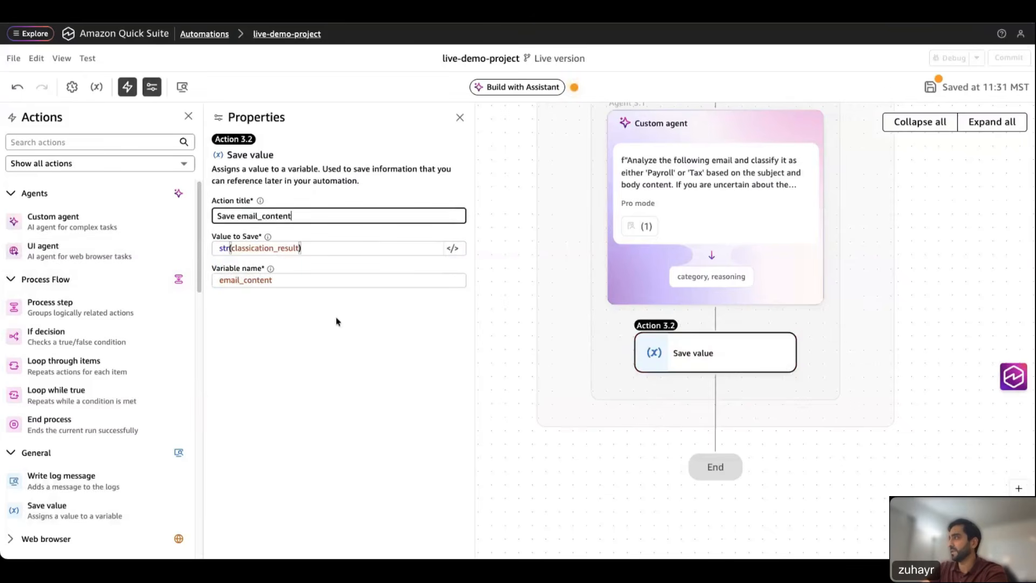
pyautogui.click(399, 378)
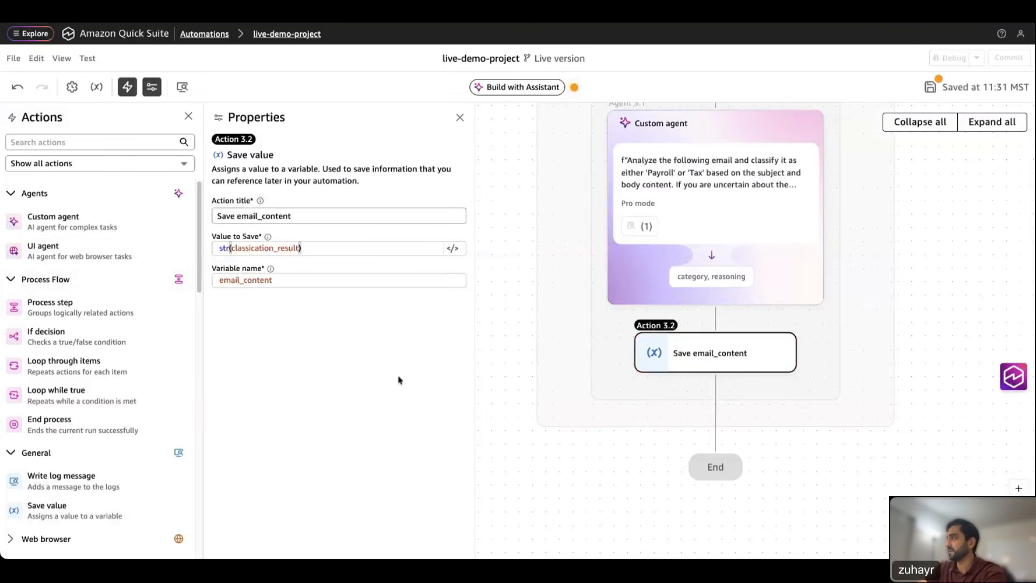
pyautogui.click(460, 117)
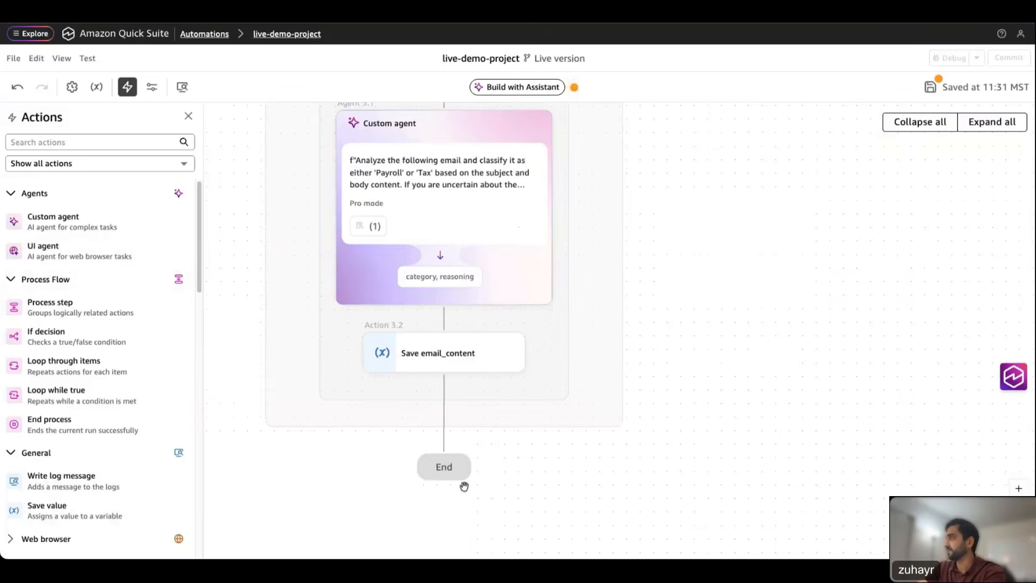
pyautogui.moveTo(465, 366)
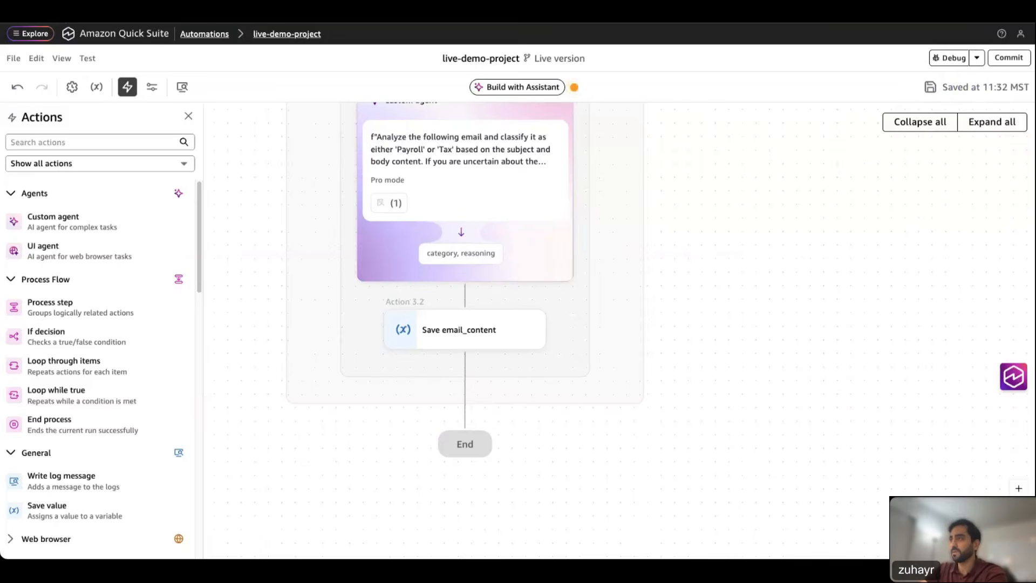
# Step: Find the Send user email action by searching 'send' and place it after Save email_content
pyautogui.click(92, 142)
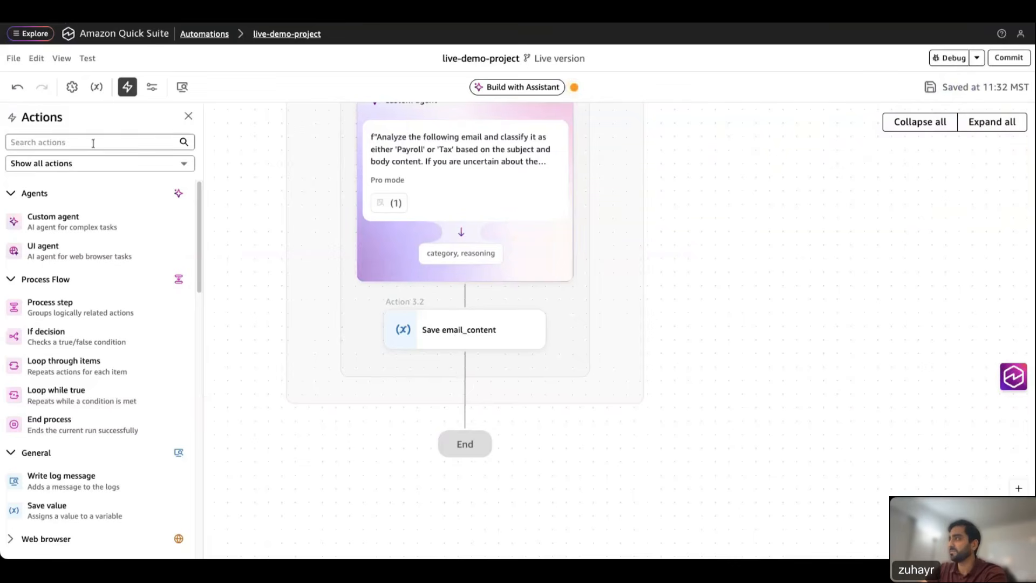
pyautogui.write('outl')
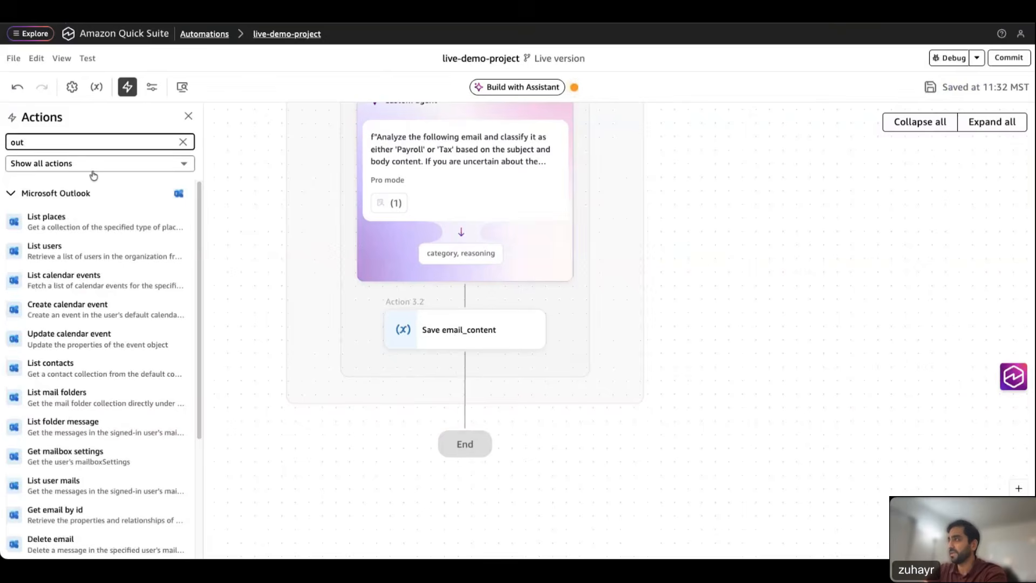
pyautogui.press('BackSpace')
pyautogui.press('BackSpace')
pyautogui.press('BackSpace')
pyautogui.write('send')
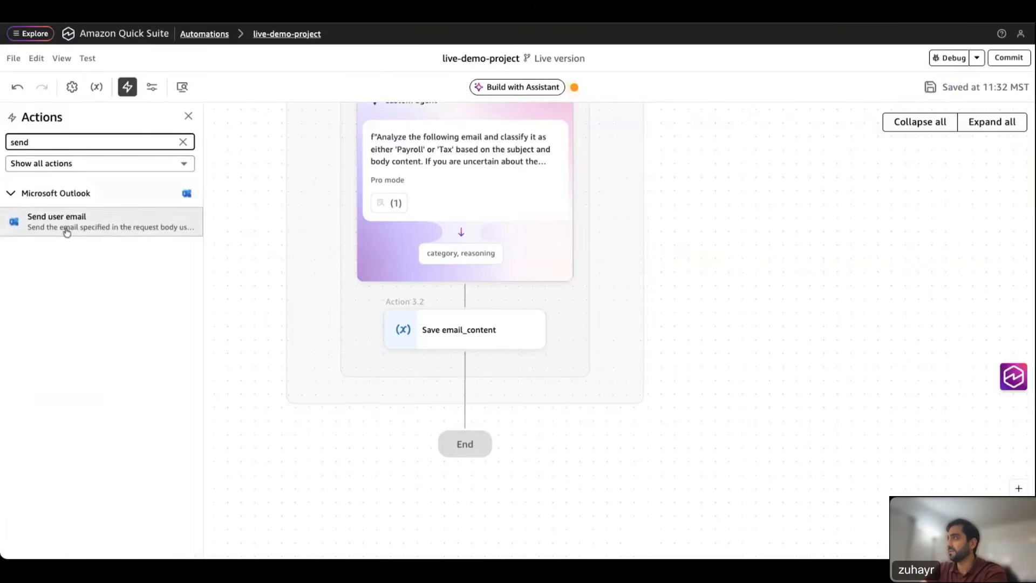
pyautogui.moveTo(67, 229); pyautogui.dragTo(434, 361)
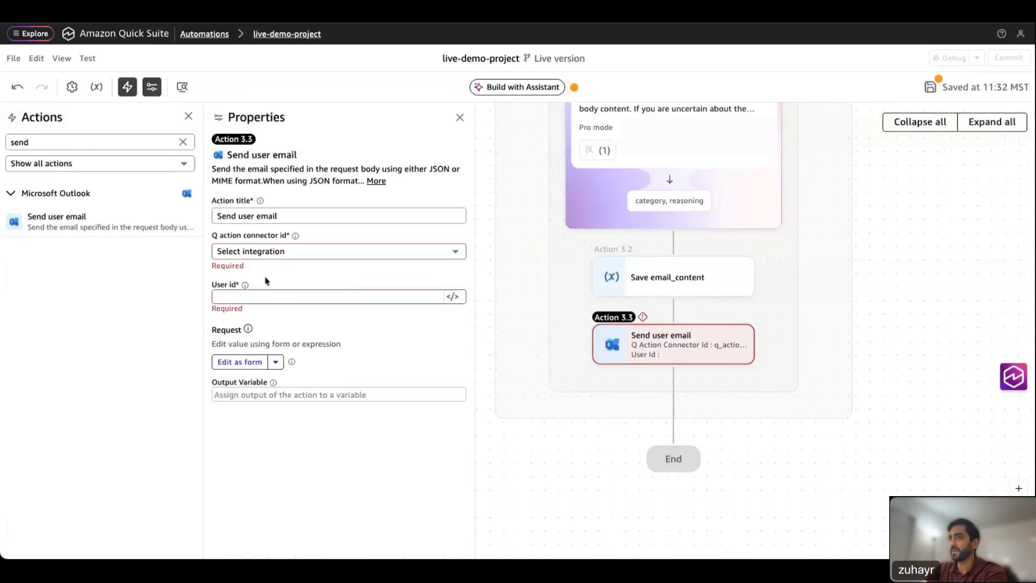
# Step: Connect the step to Microsoft Outlook Integration with User id sender_email
pyautogui.click(264, 253)
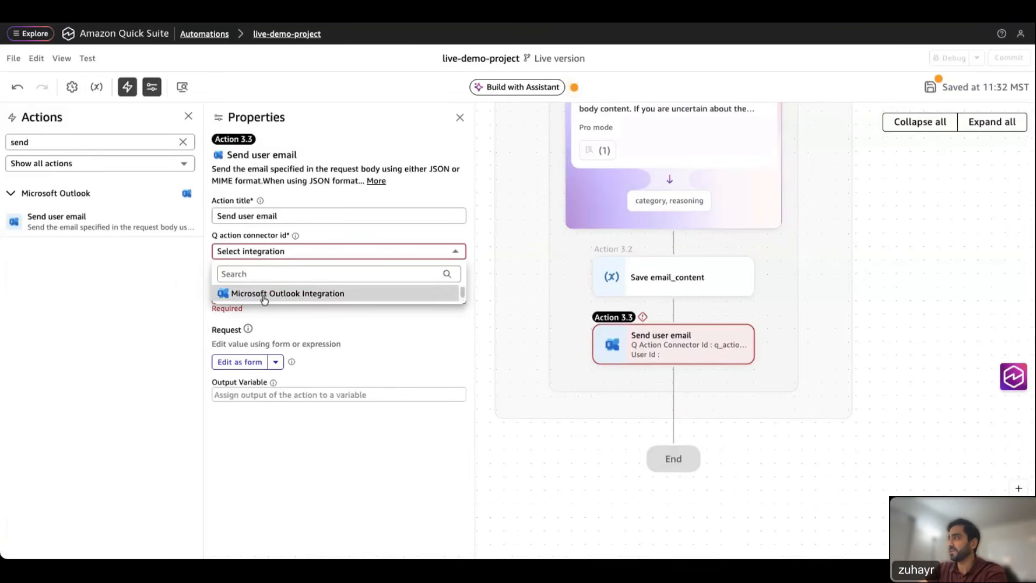
pyautogui.click(264, 294)
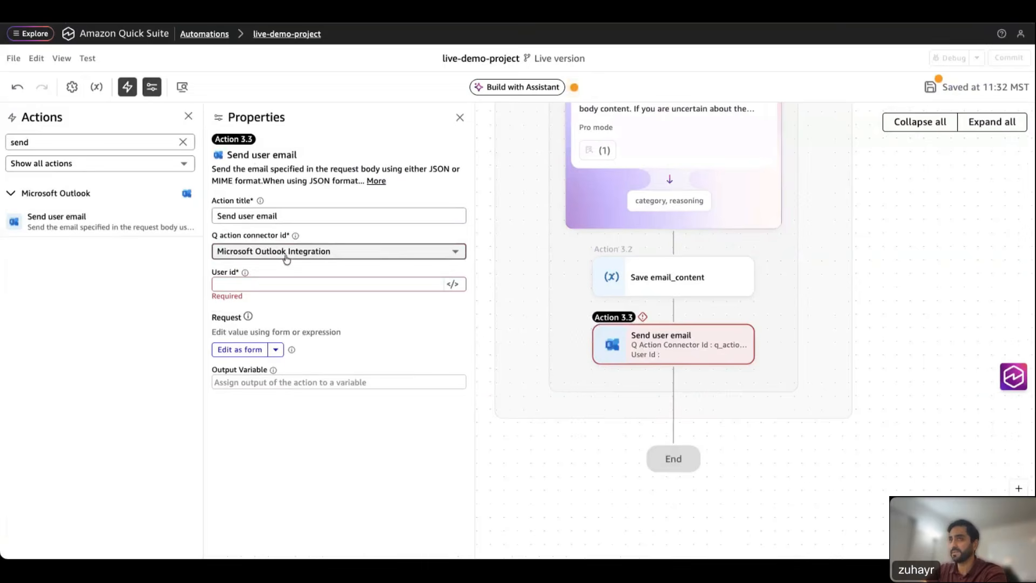
pyautogui.click(264, 282)
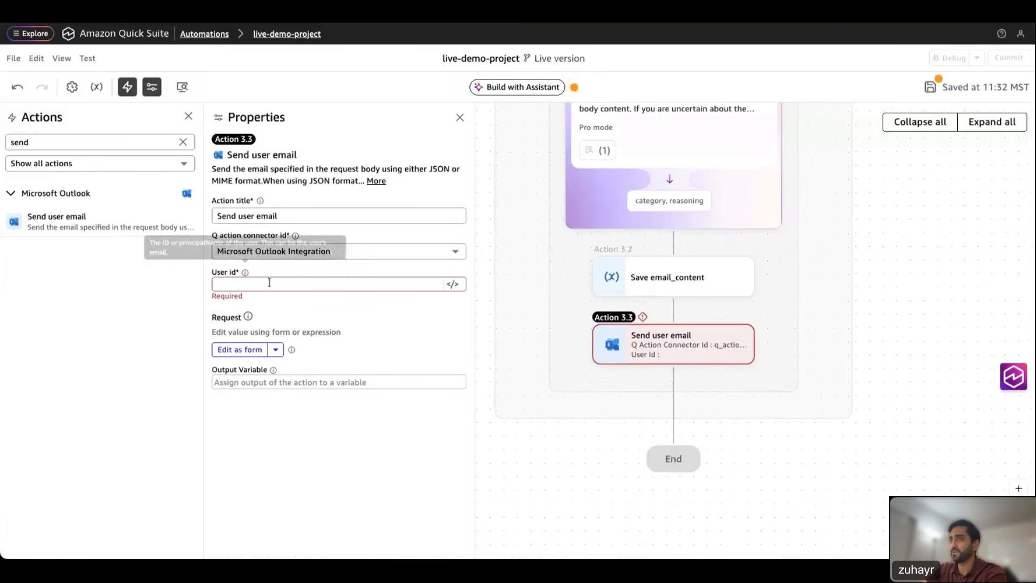
pyautogui.write('send')
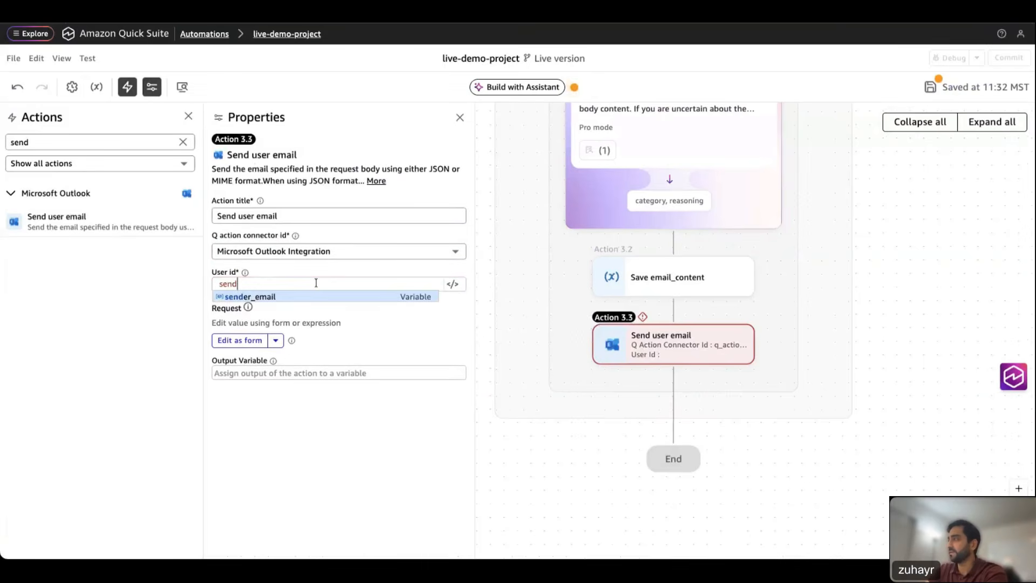
pyautogui.click(278, 298)
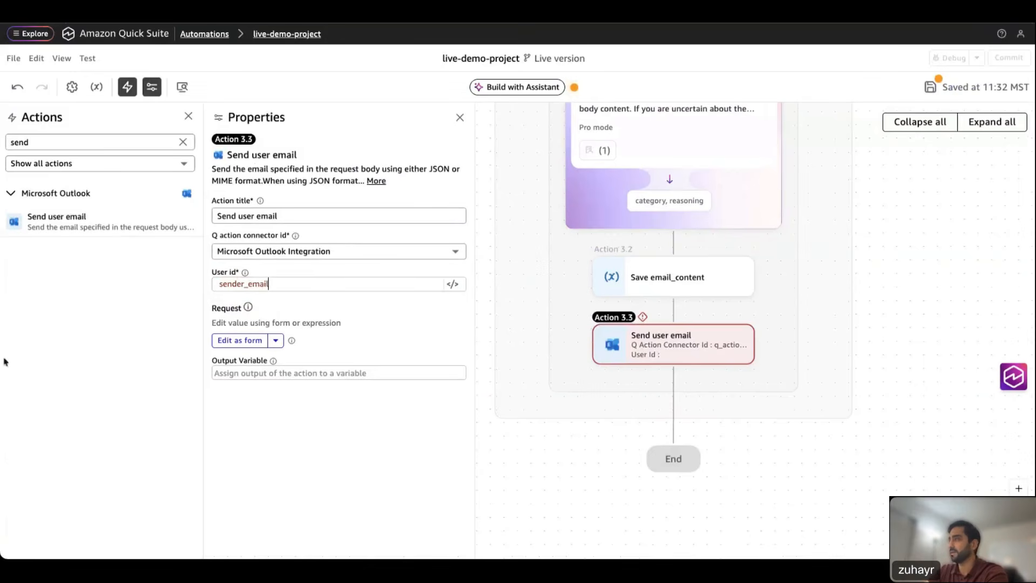
# Step: Add an email body filled with the email_content variable, sent as text
pyautogui.click(239, 341)
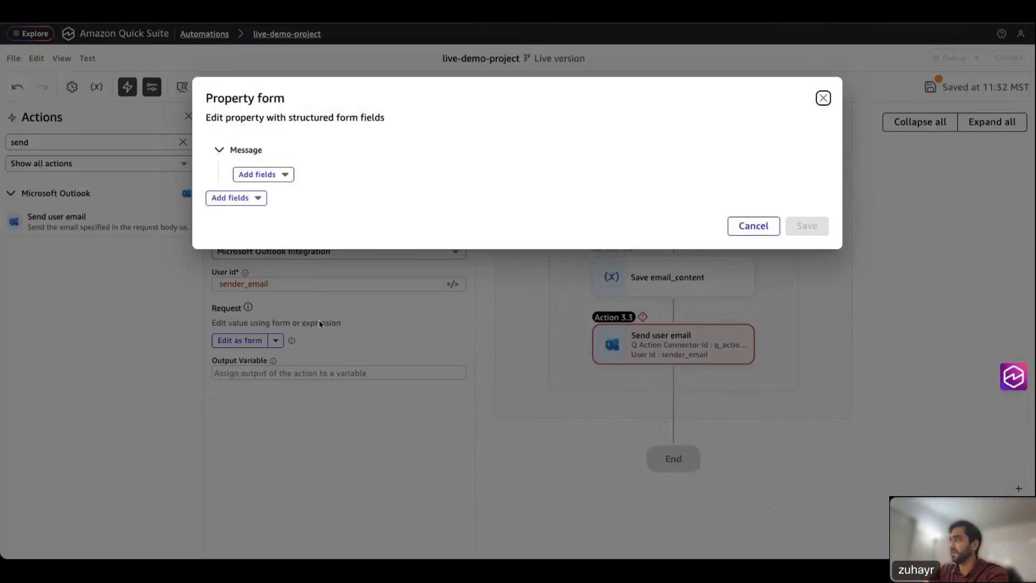
pyautogui.click(281, 176)
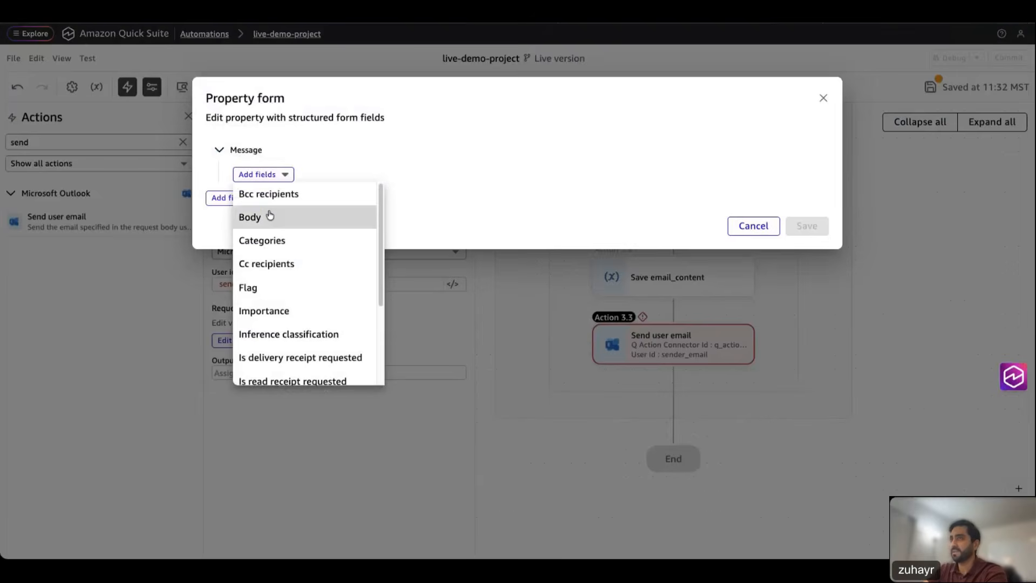
pyautogui.click(270, 216)
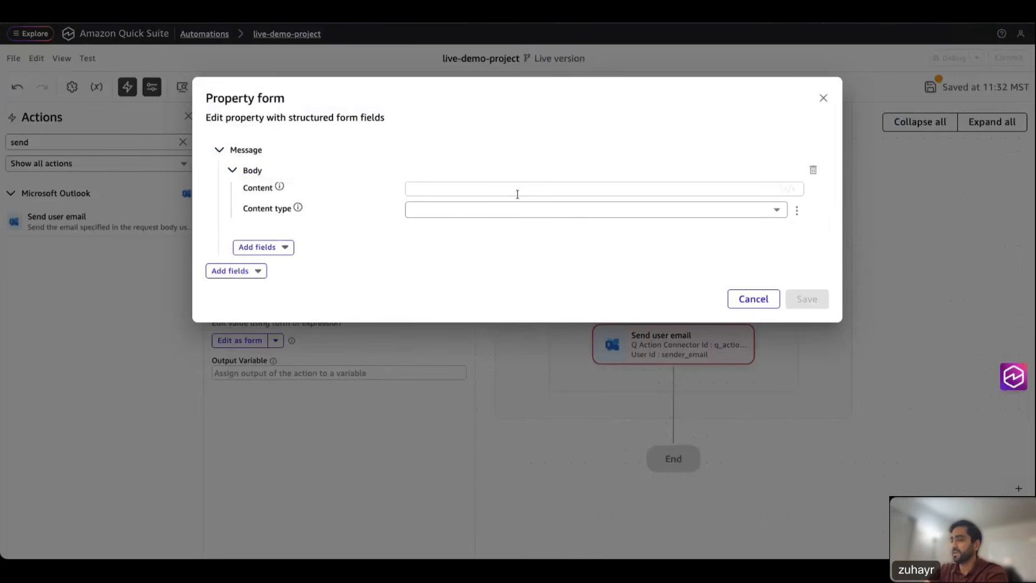
pyautogui.write('rmai')
pyautogui.press('BackSpace')
pyautogui.press('BackSpace')
pyautogui.press('BackSpace')
pyautogui.press('BackSpace')
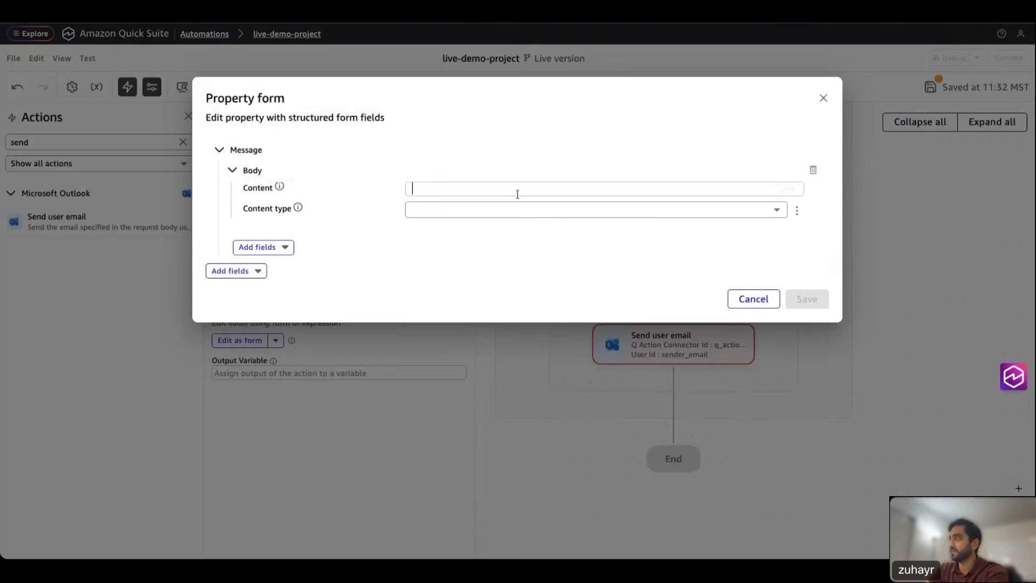
pyautogui.write('ema')
pyautogui.click(456, 214)
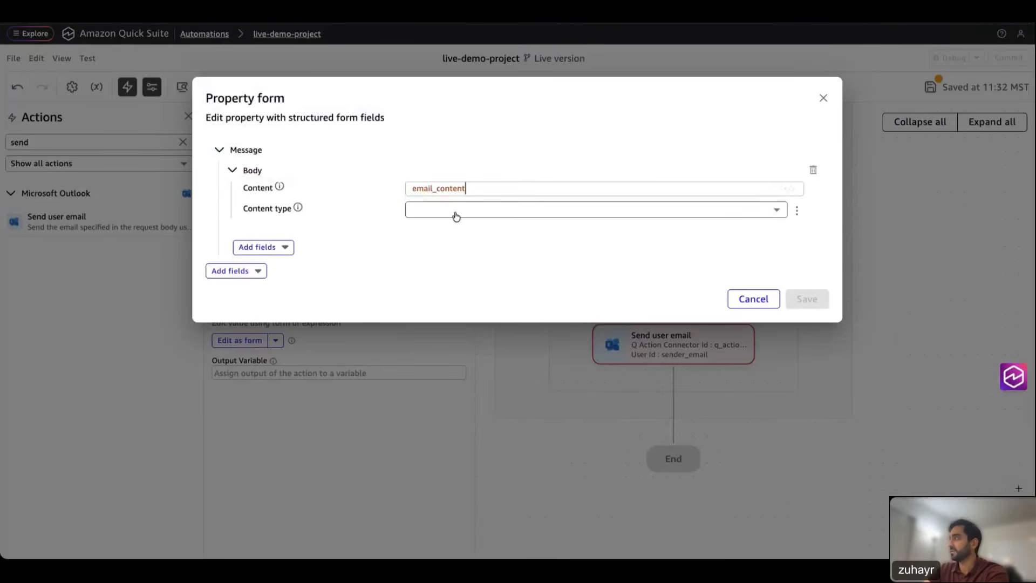
pyautogui.click(427, 211)
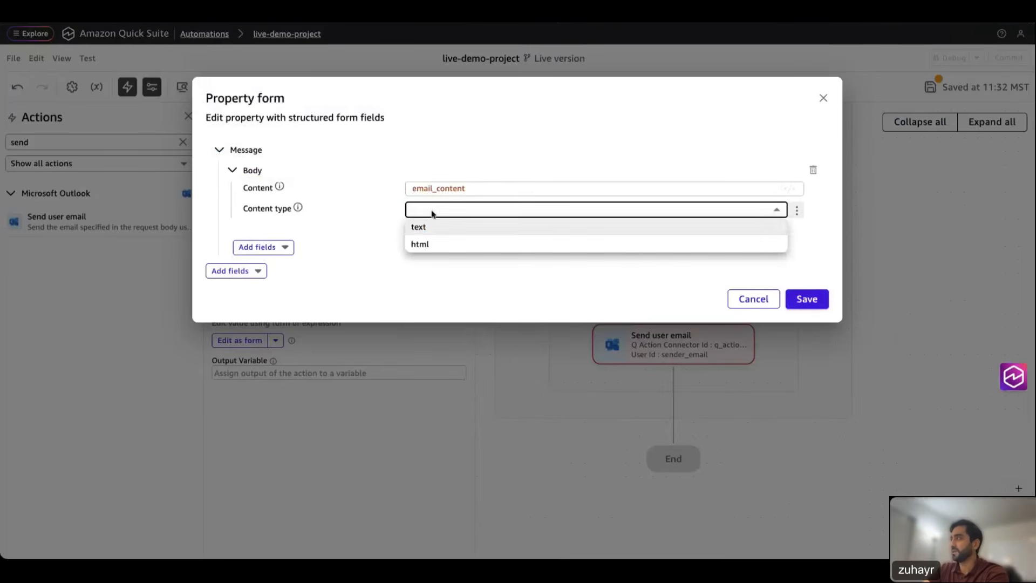
pyautogui.click(421, 228)
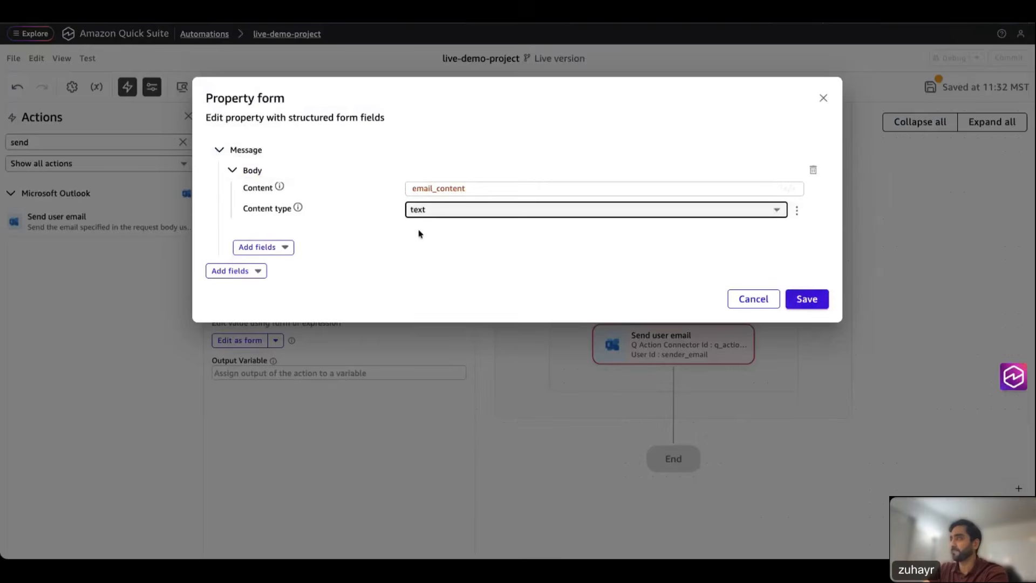
# Step: Add the subject 'Email Classification Results - Predicted Categories' to the email
pyautogui.click(292, 247)
pyautogui.scroll(-3, 294, 324)
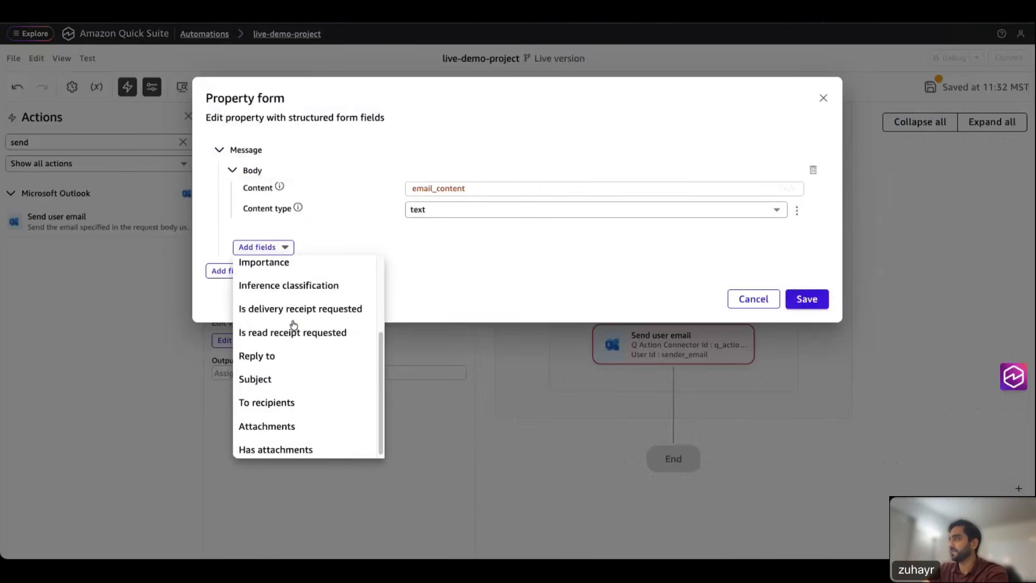
pyautogui.click(266, 377)
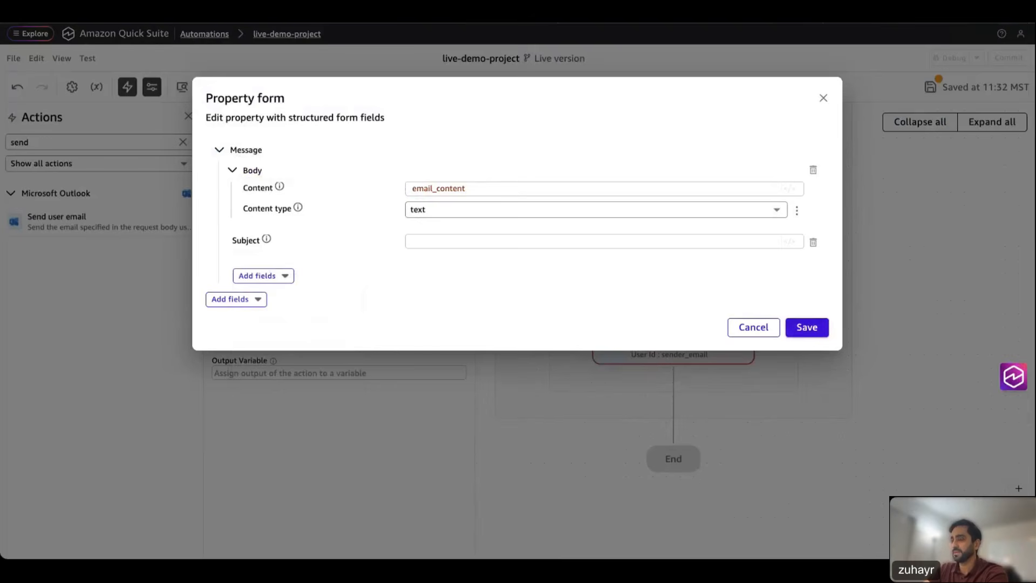
pyautogui.click(424, 242)
pyautogui.write('"Email Classification Results - Predicted Categories"')
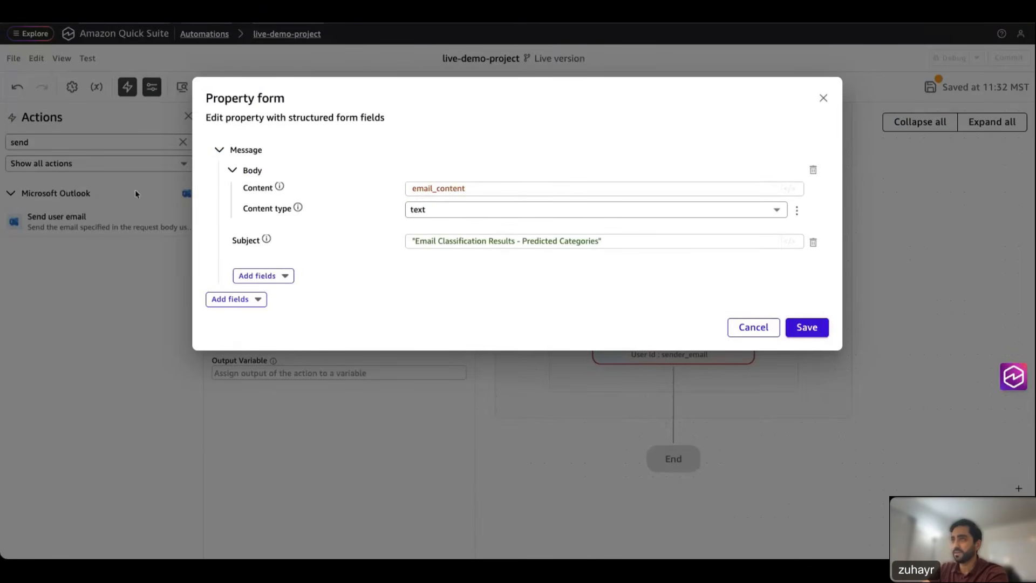
# Step: Address the email to receiver_email in To recipients and save the request
pyautogui.click(275, 279)
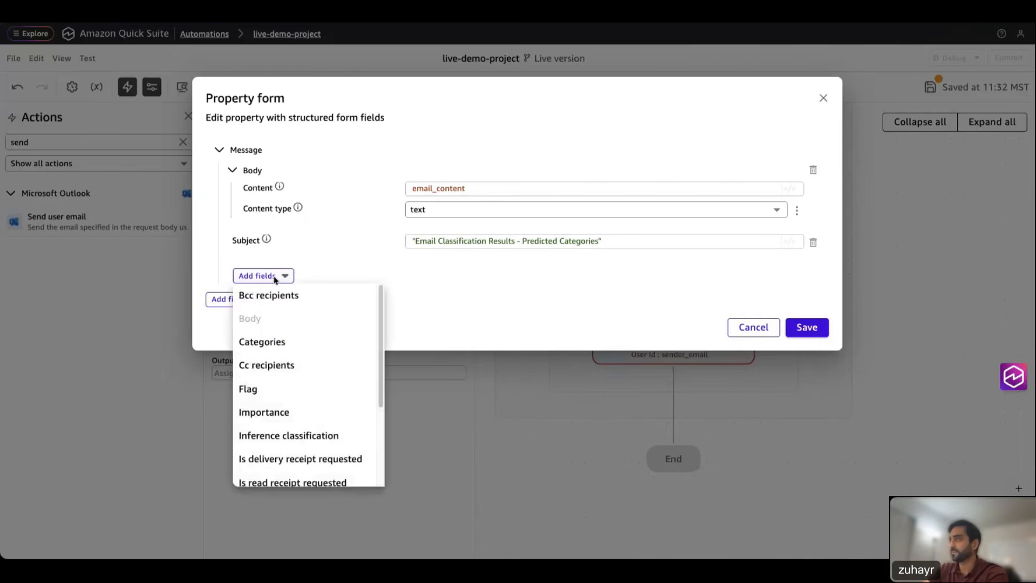
pyautogui.scroll(-3, 300, 387)
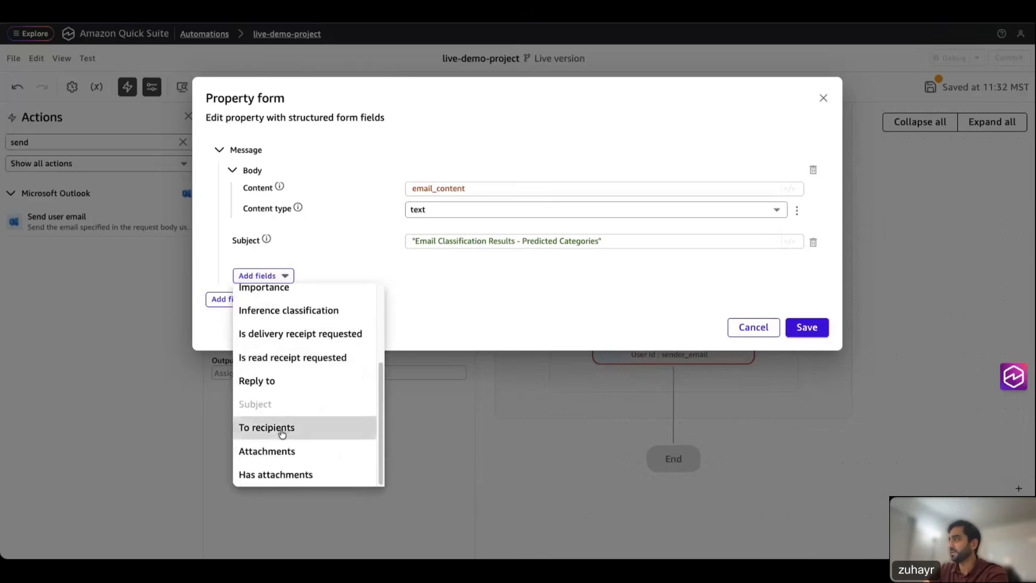
pyautogui.click(270, 426)
pyautogui.click(259, 299)
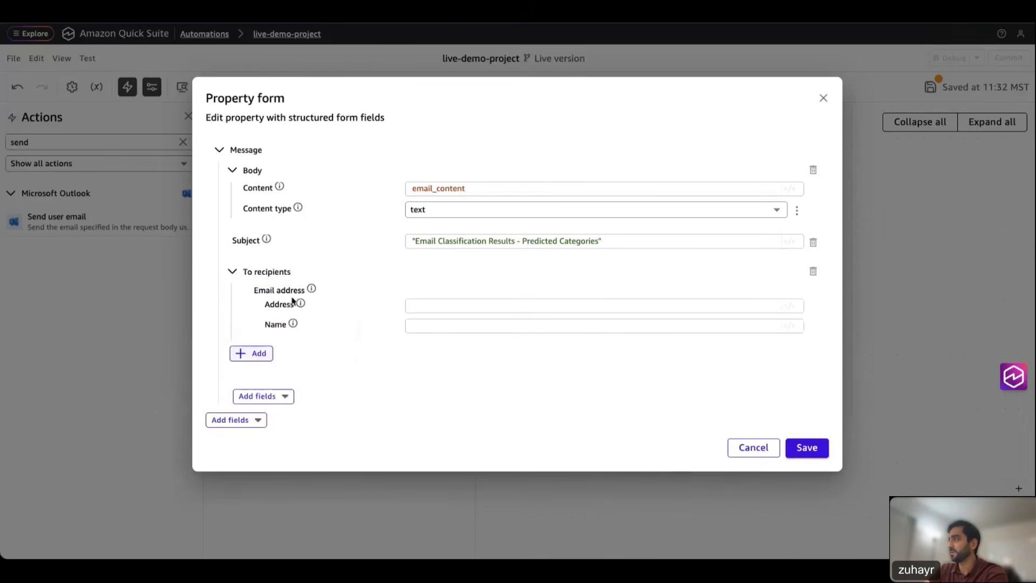
pyautogui.write('rece')
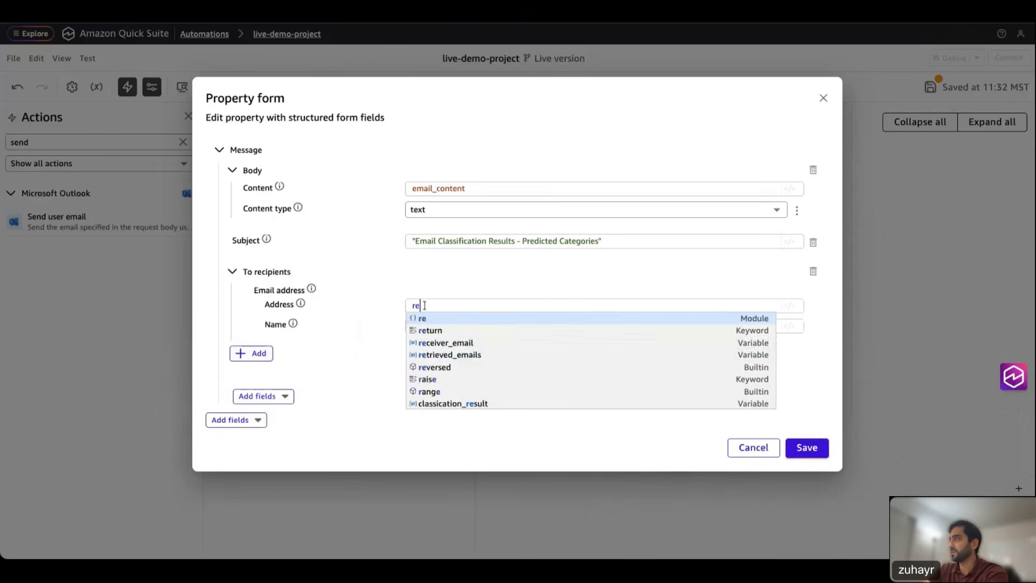
pyautogui.click(437, 321)
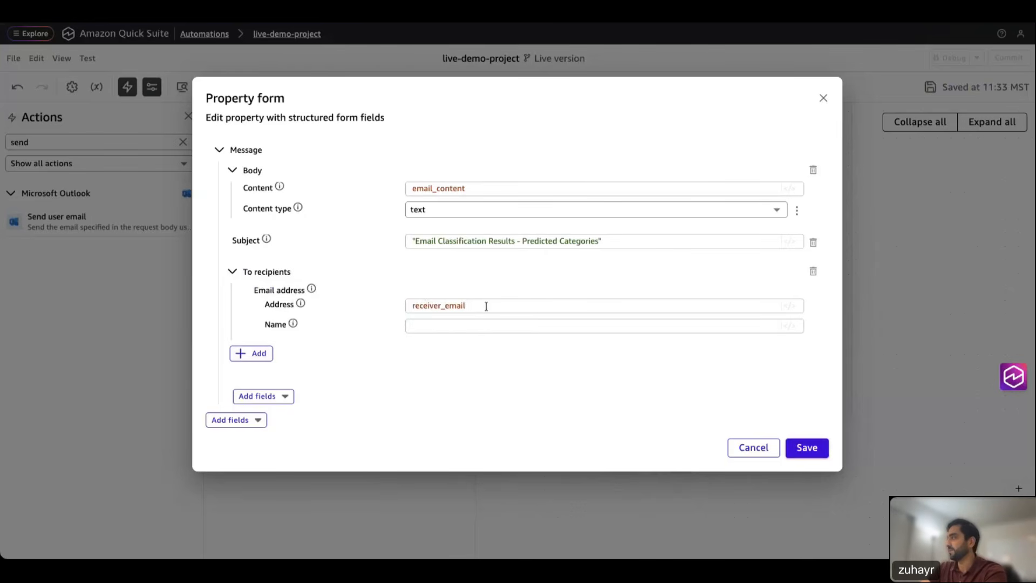
pyautogui.click(806, 448)
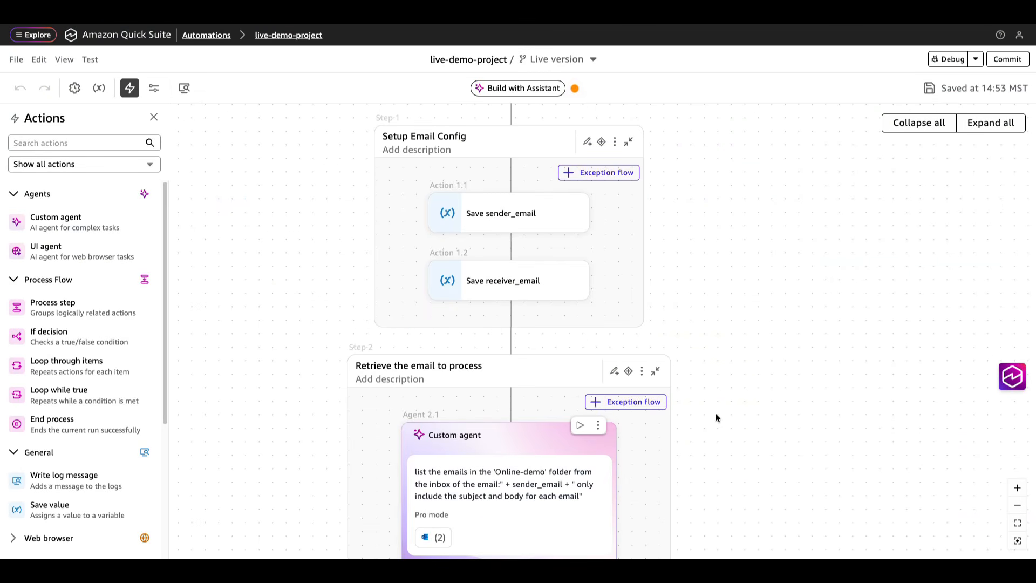
# Step: Fit and zoom the canvas to review the whole workflow, then launch a Debug test run
pyautogui.scroll(-1, 733, 369)
pyautogui.scroll(-7, 732, 369)
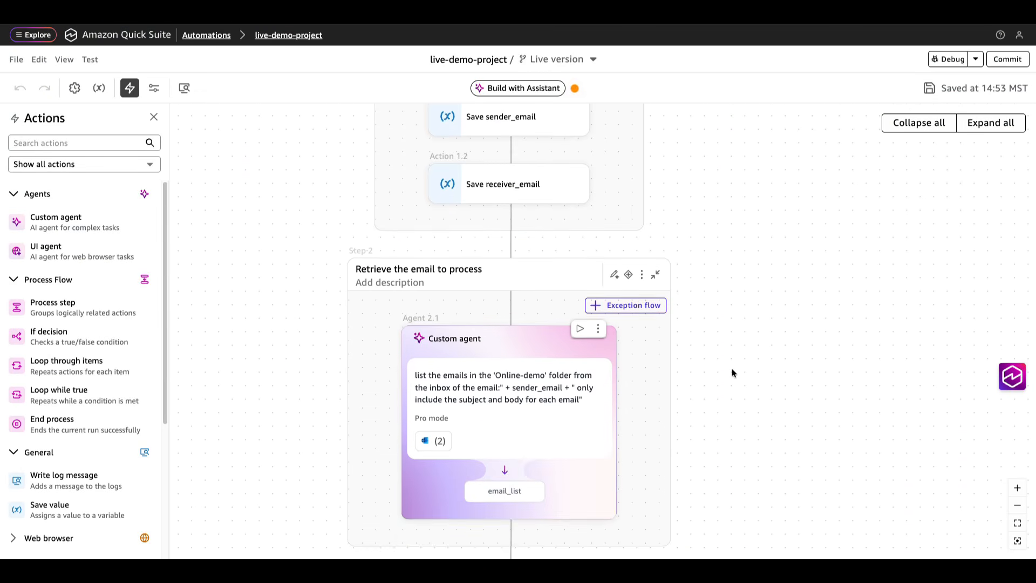
pyautogui.scroll(-6, 732, 372)
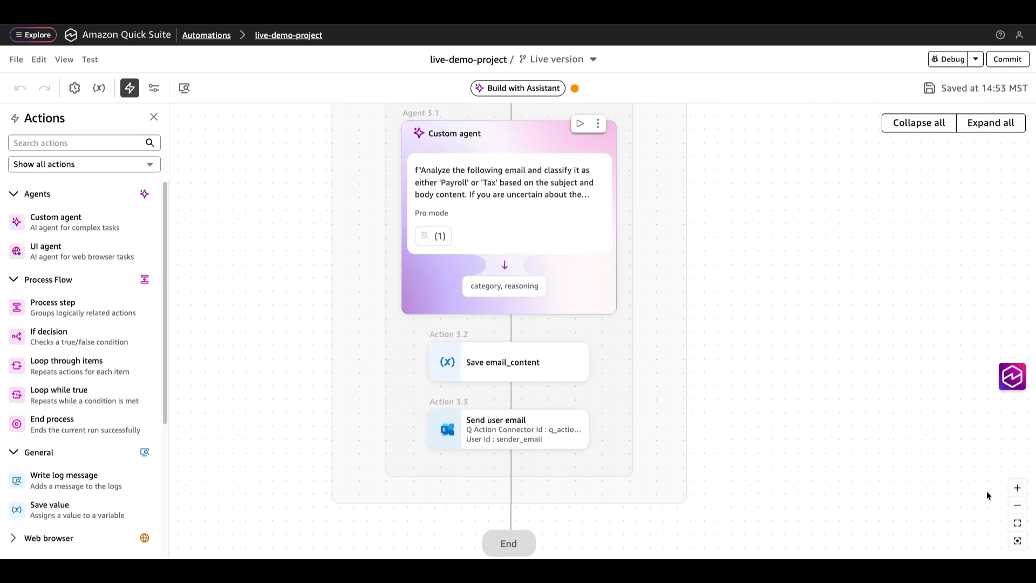
pyautogui.click(1017, 523)
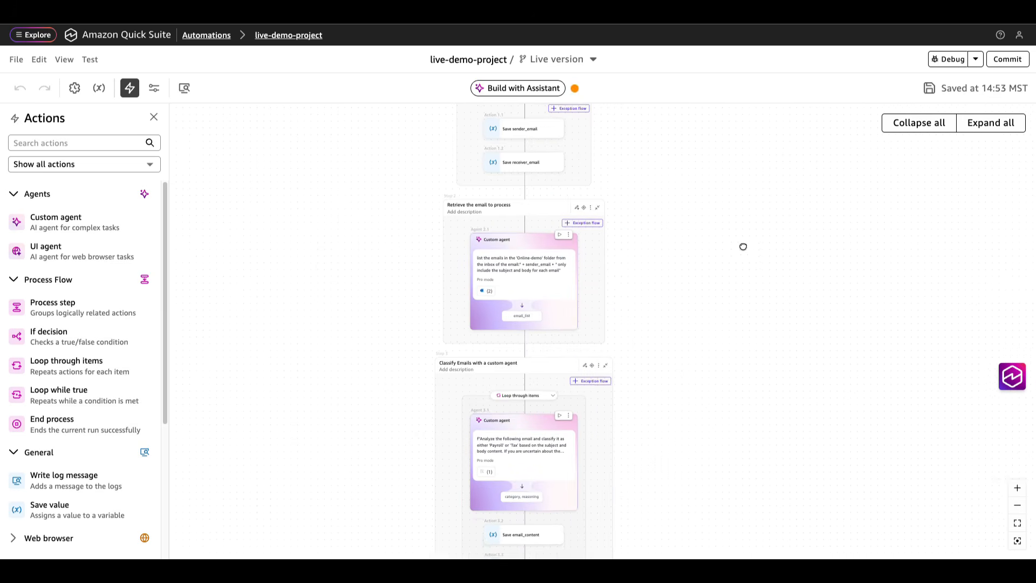
pyautogui.moveTo(744, 246); pyautogui.dragTo(731, 281)
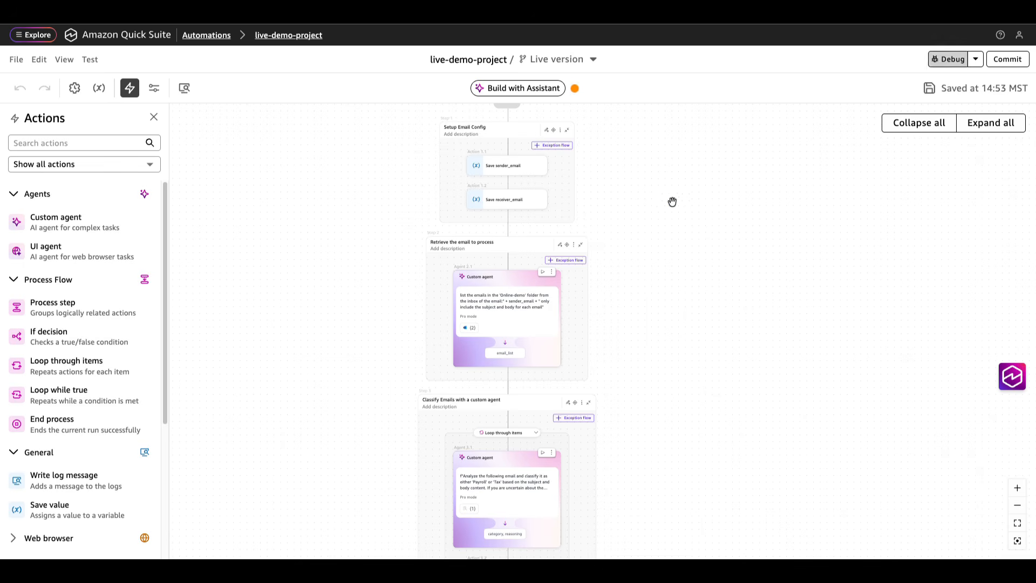
pyautogui.moveTo(674, 201); pyautogui.dragTo(682, 276)
pyautogui.click(1017, 489)
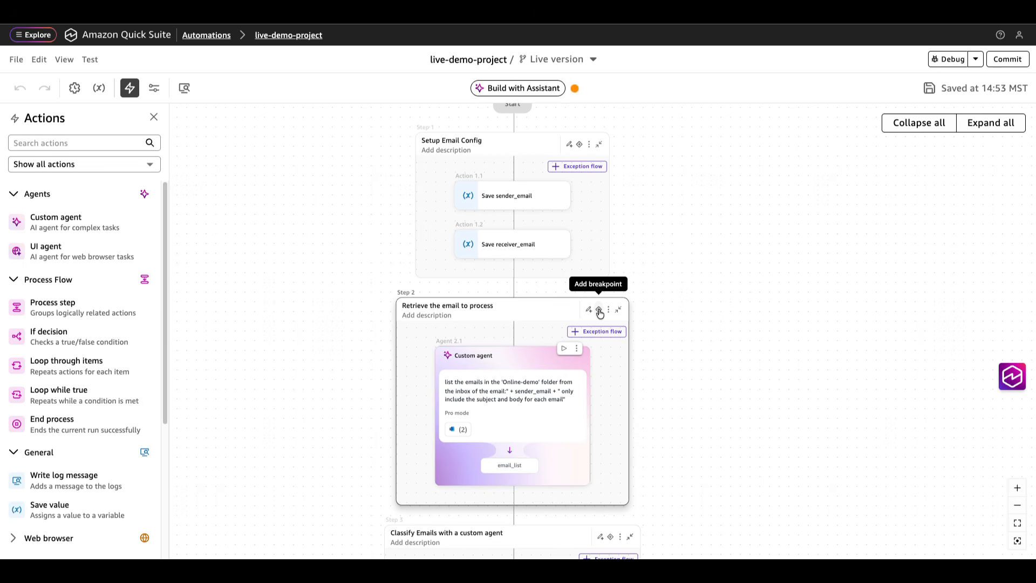
pyautogui.moveTo(701, 281); pyautogui.dragTo(701, 293)
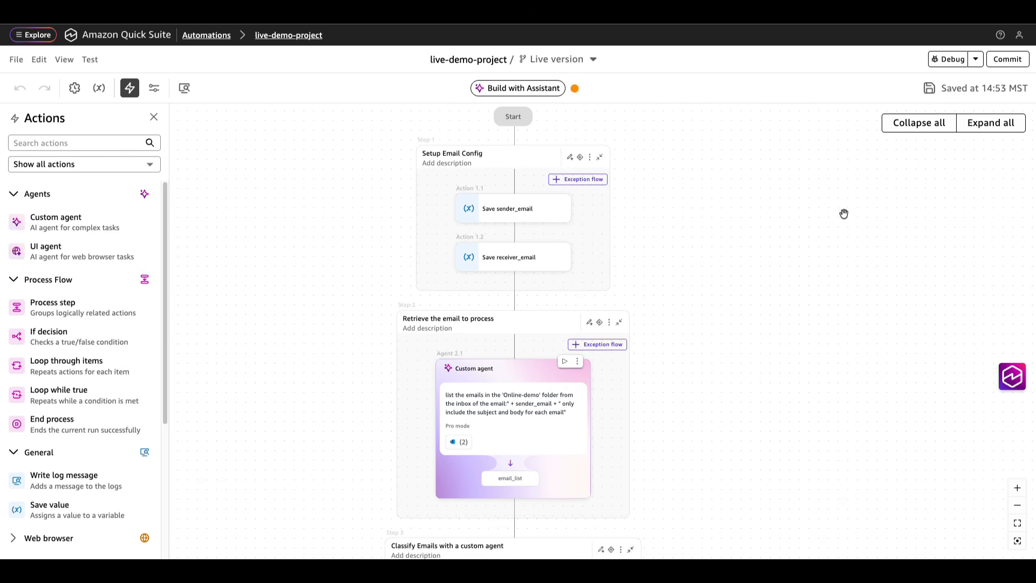
pyautogui.click(944, 64)
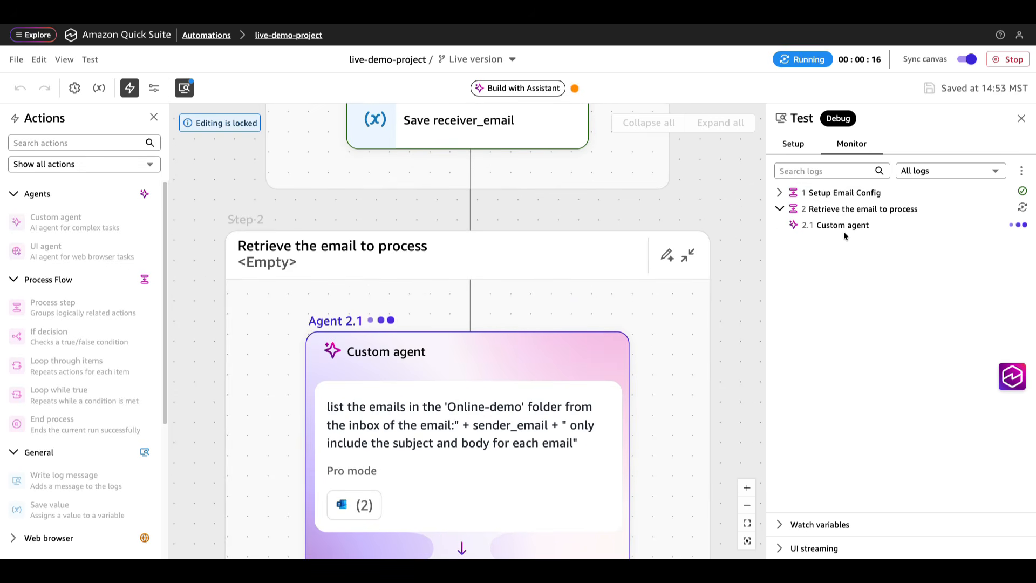
# Step: Expand and collapse the Setup Email Config log, then scroll through the Custom agent log output
pyautogui.click(780, 194)
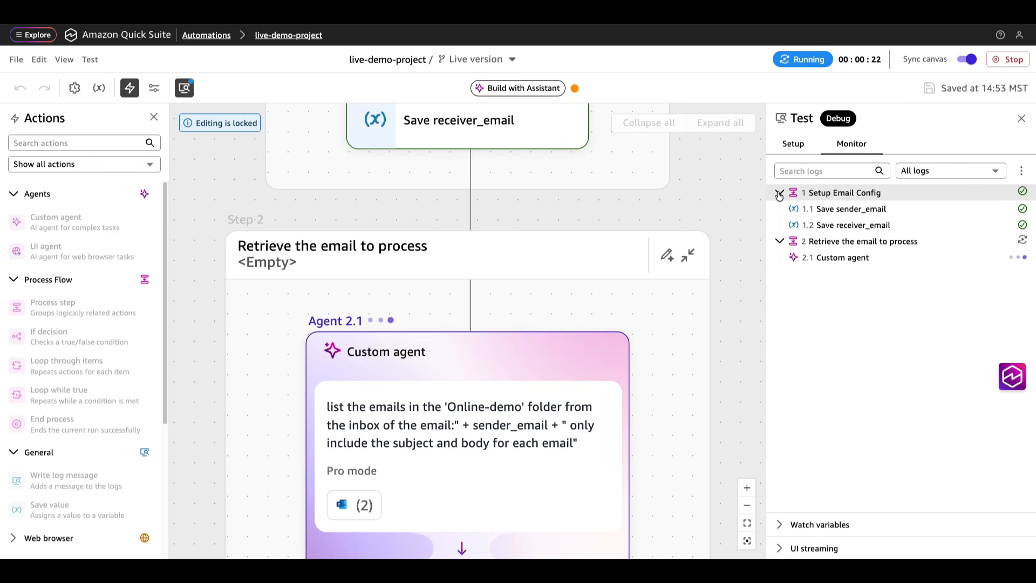
pyautogui.click(800, 198)
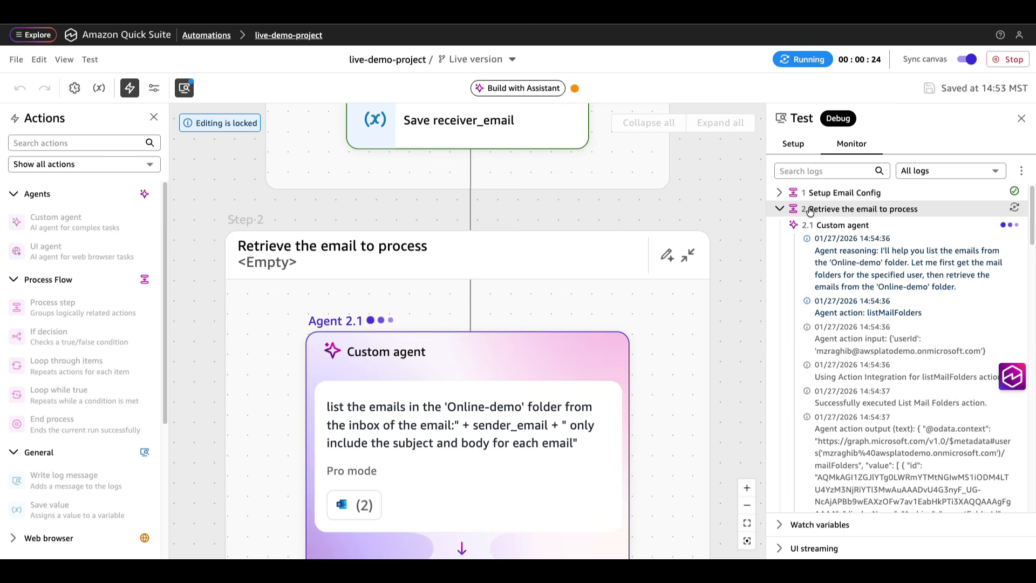
pyautogui.scroll(-5, 794, 211)
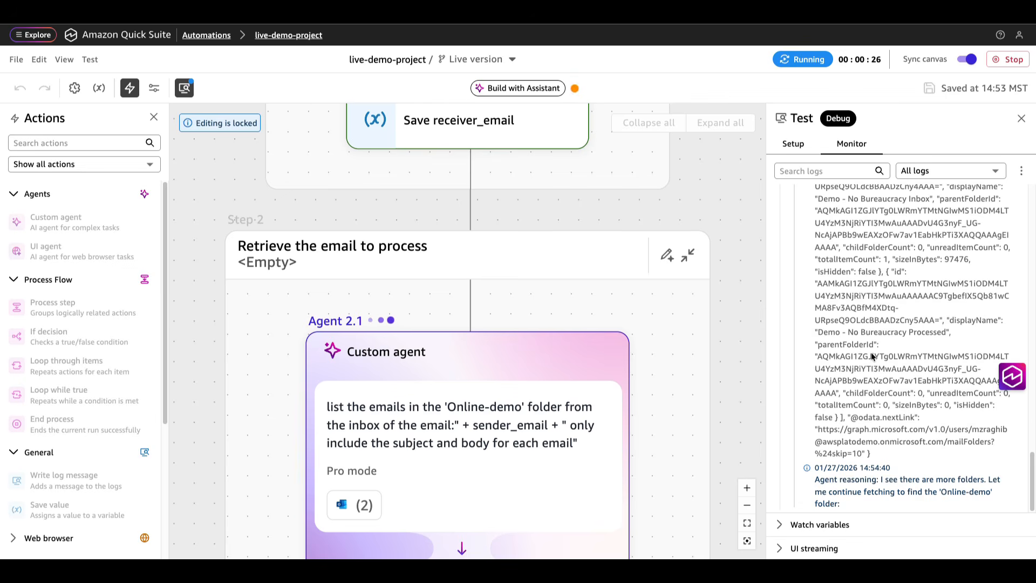
pyautogui.scroll(2, 857, 301)
pyautogui.scroll(-5, 863, 305)
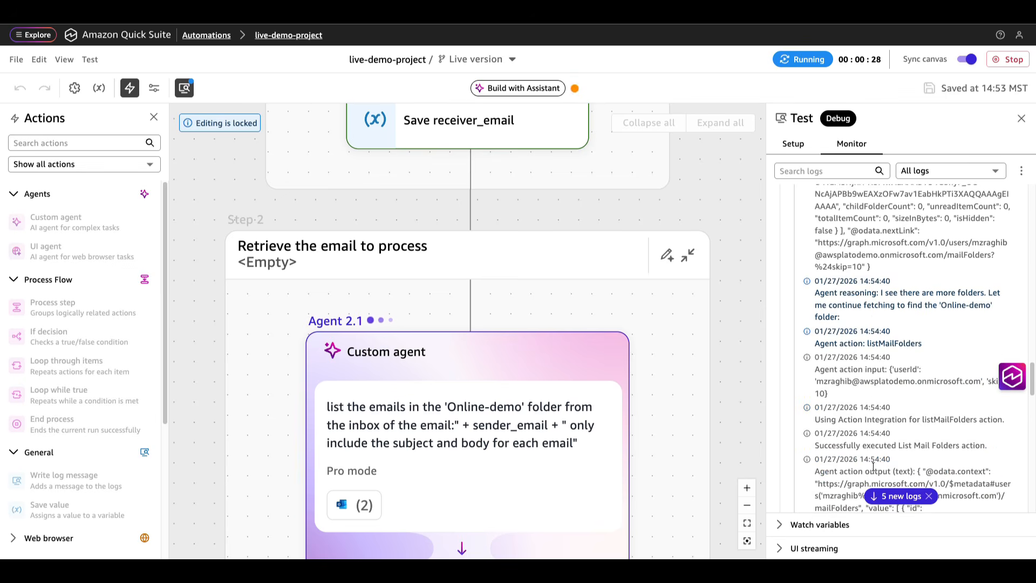
pyautogui.scroll(-1, 866, 384)
pyautogui.scroll(-6, 865, 386)
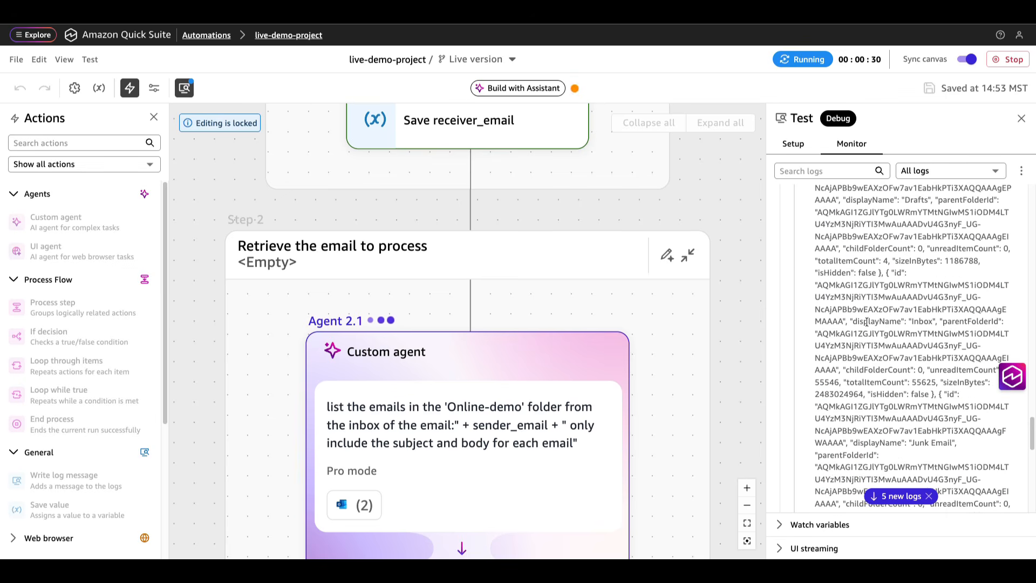
pyautogui.scroll(-15, 863, 398)
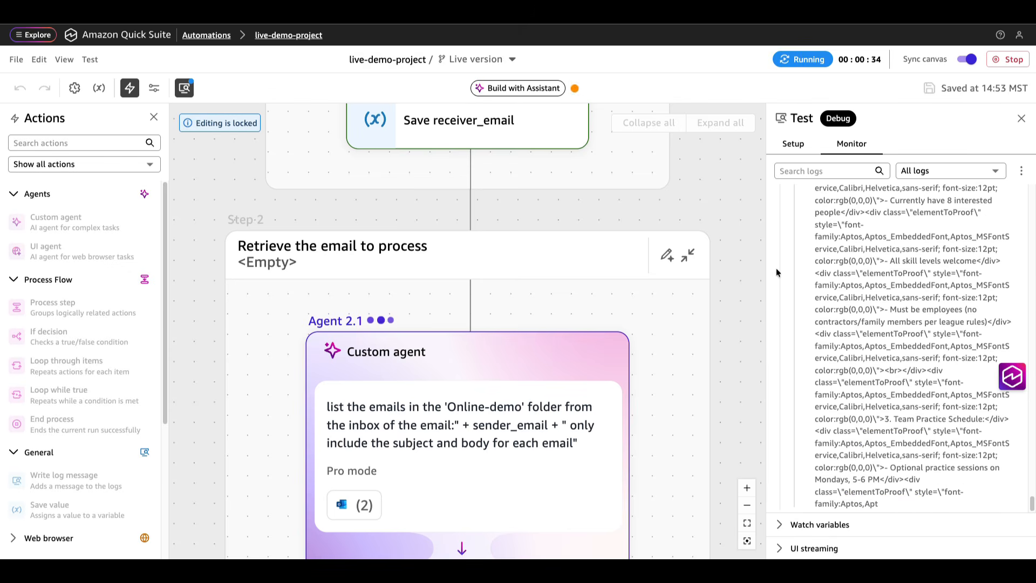
pyautogui.scroll(-3, 733, 279)
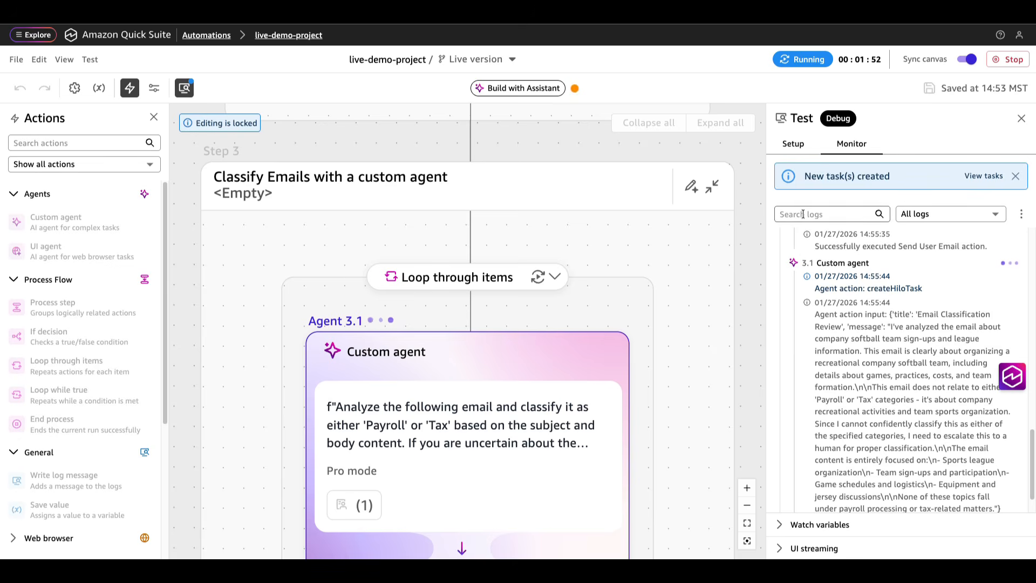
# Step: After 'New task(s) created' appears, open View tasks to see the created review task
pyautogui.click(979, 176)
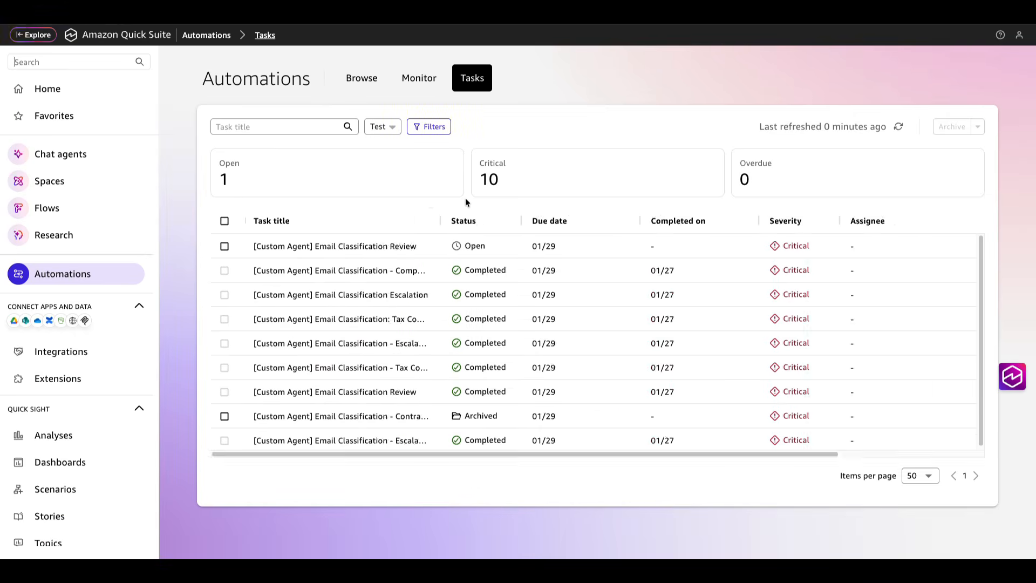
# Step: Filter tasks to Open status only and open the Email Classification Review task
pyautogui.click(428, 125)
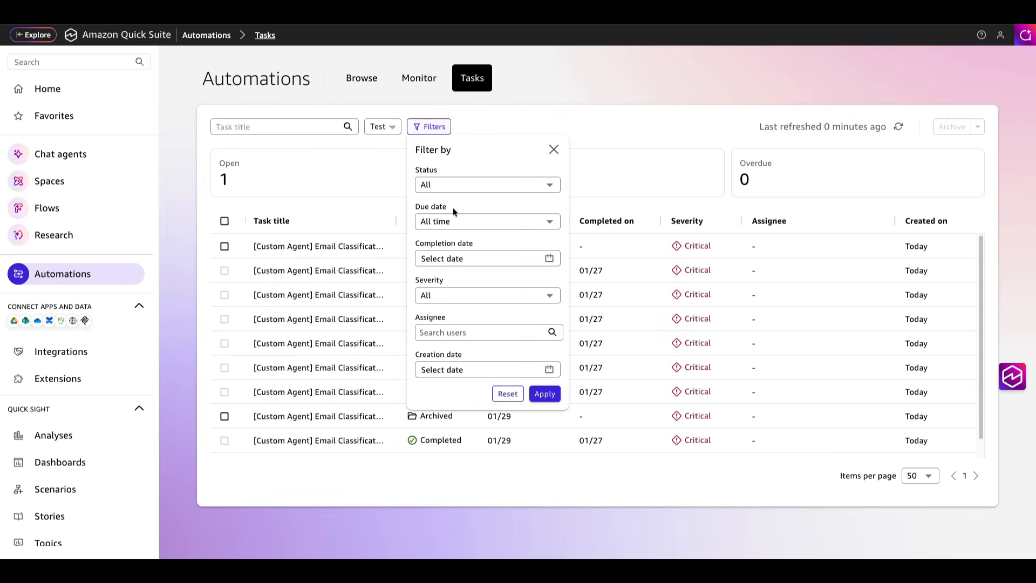
pyautogui.click(445, 186)
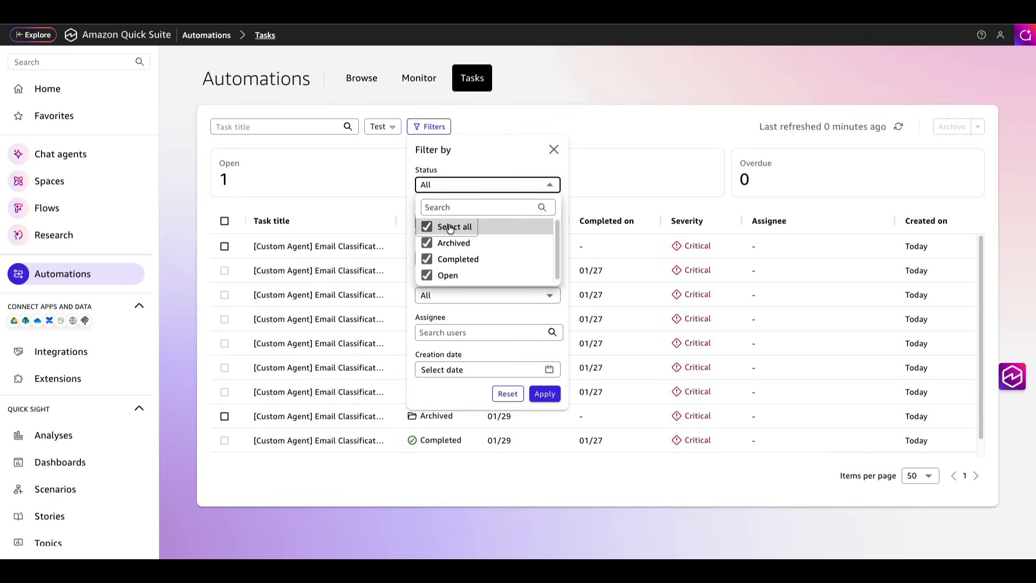
pyautogui.click(427, 227)
pyautogui.click(428, 277)
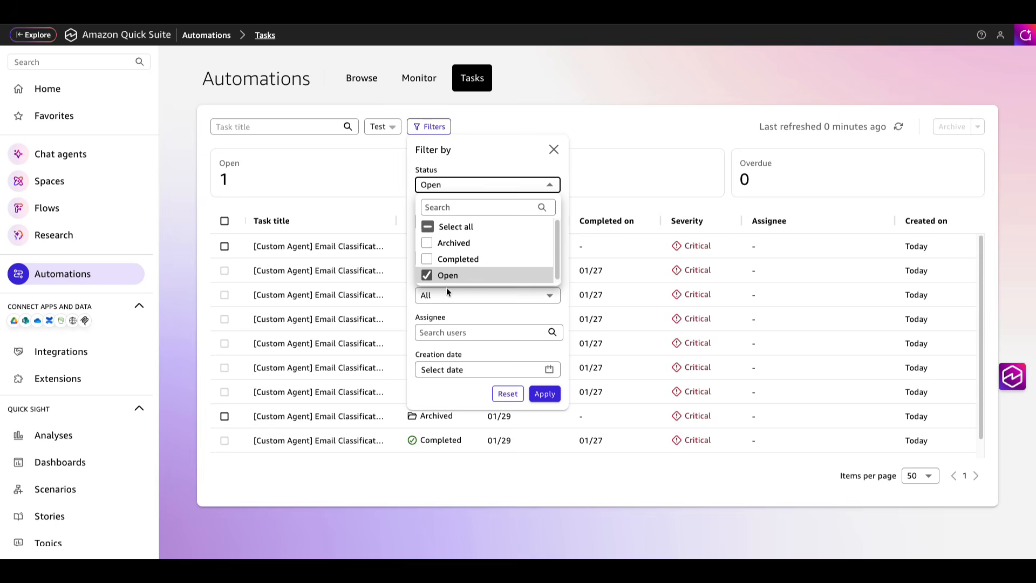
pyautogui.click(544, 393)
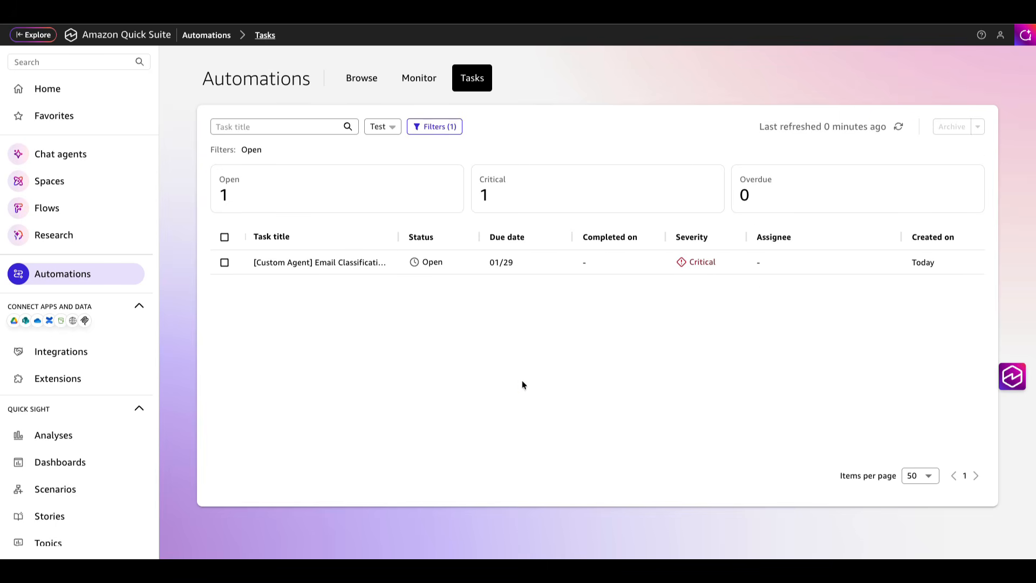
pyautogui.click(360, 264)
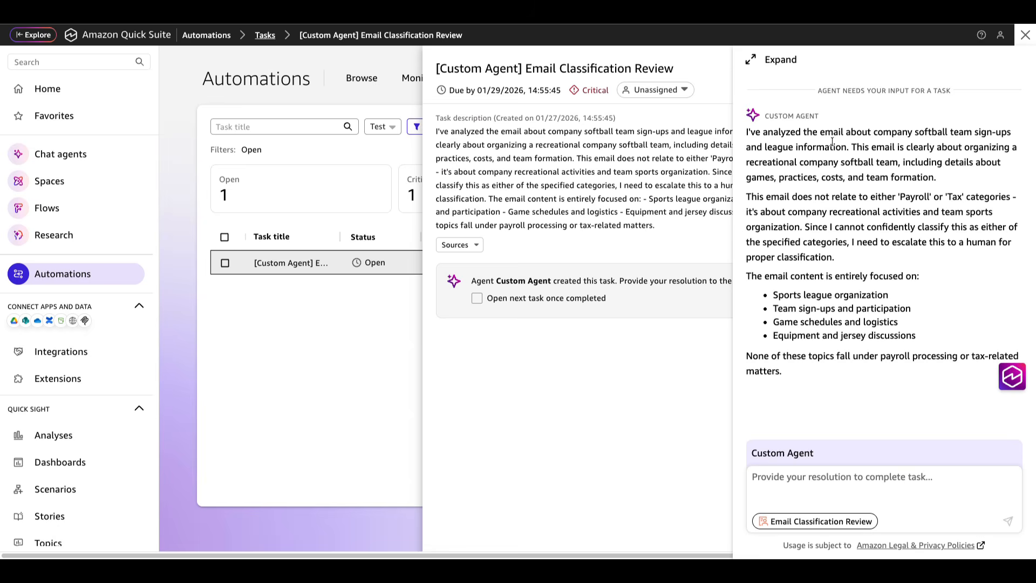
# Step: Tell the agent to classify the softball email as 'team sport' and close the task
pyautogui.moveTo(874, 132); pyautogui.dragTo(1012, 135)
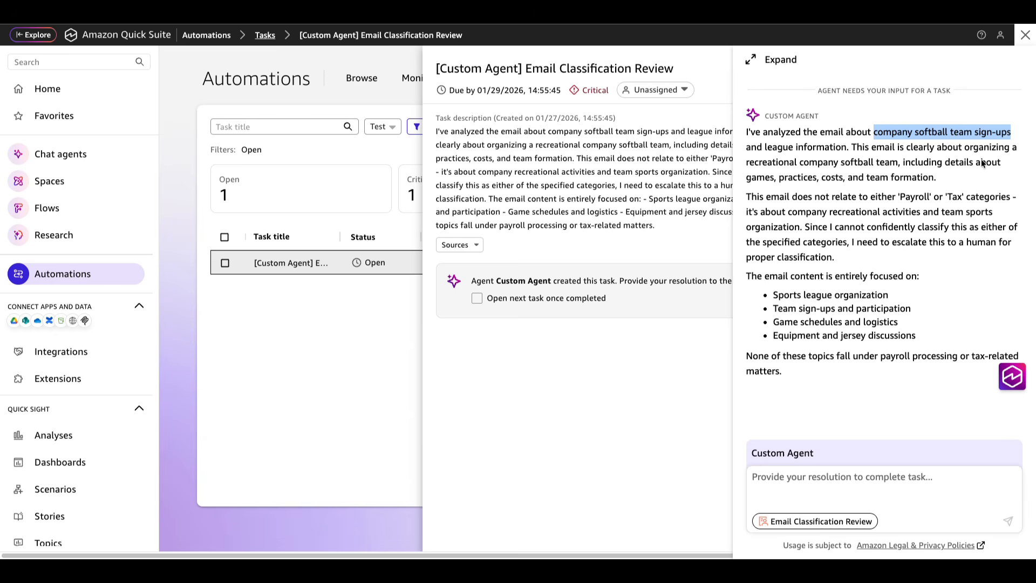
pyautogui.moveTo(894, 197); pyautogui.dragTo(963, 198)
pyautogui.moveTo(766, 197); pyautogui.dragTo(830, 197)
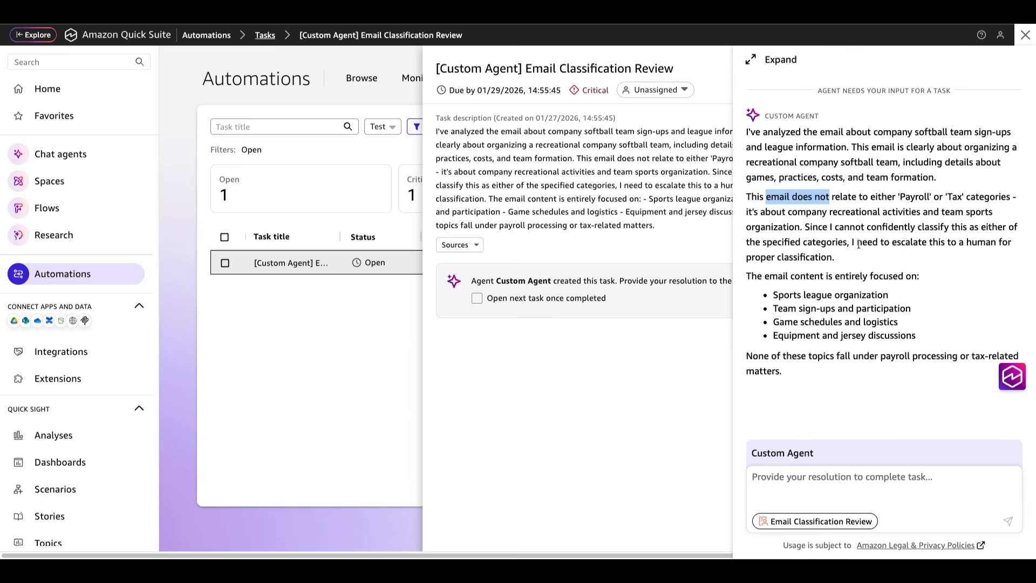
pyautogui.click(790, 508)
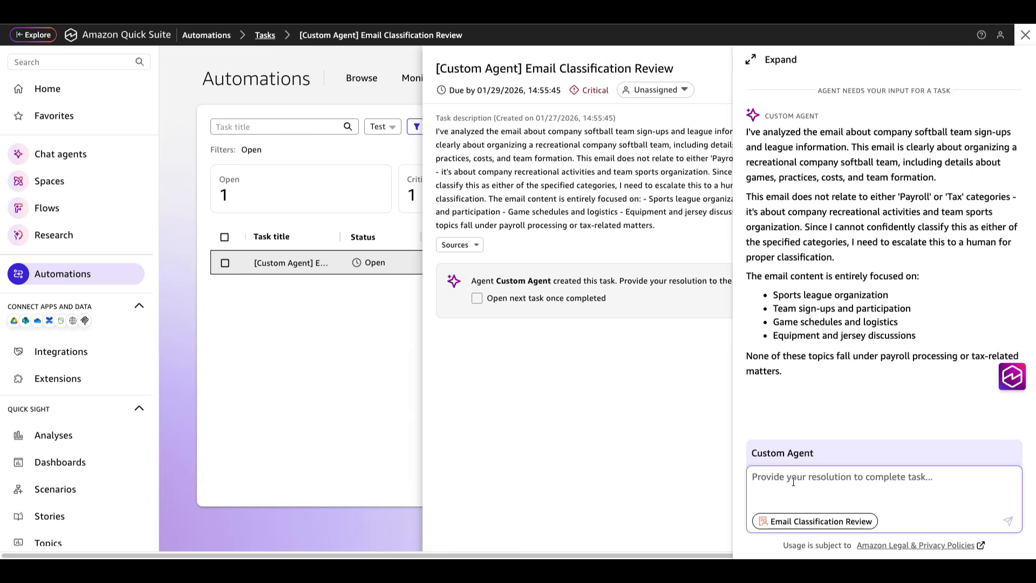
pyautogui.write('cl')
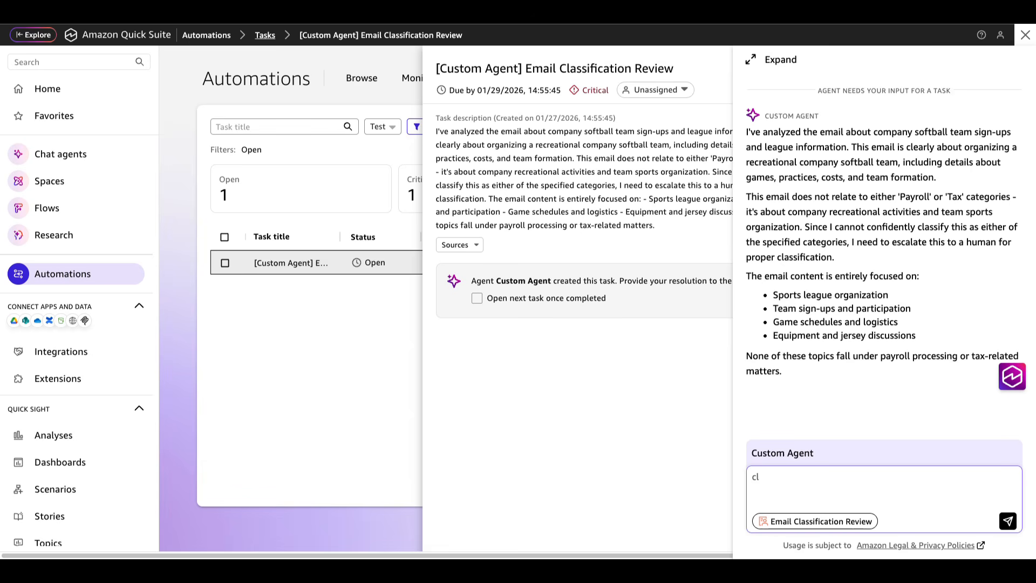
pyautogui.write('assify as "team sport')
pyautogui.click(1008, 522)
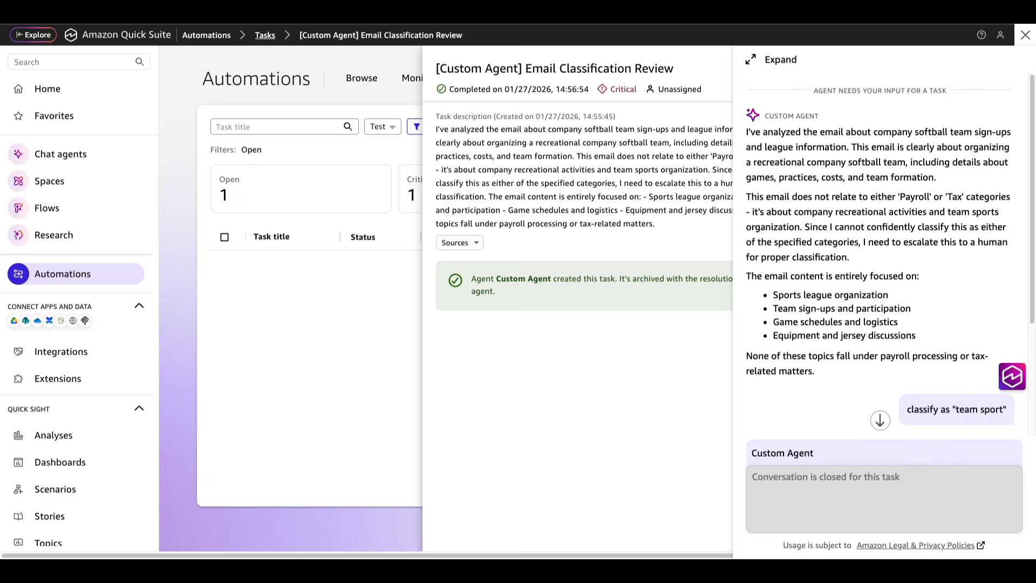
pyautogui.click(1026, 35)
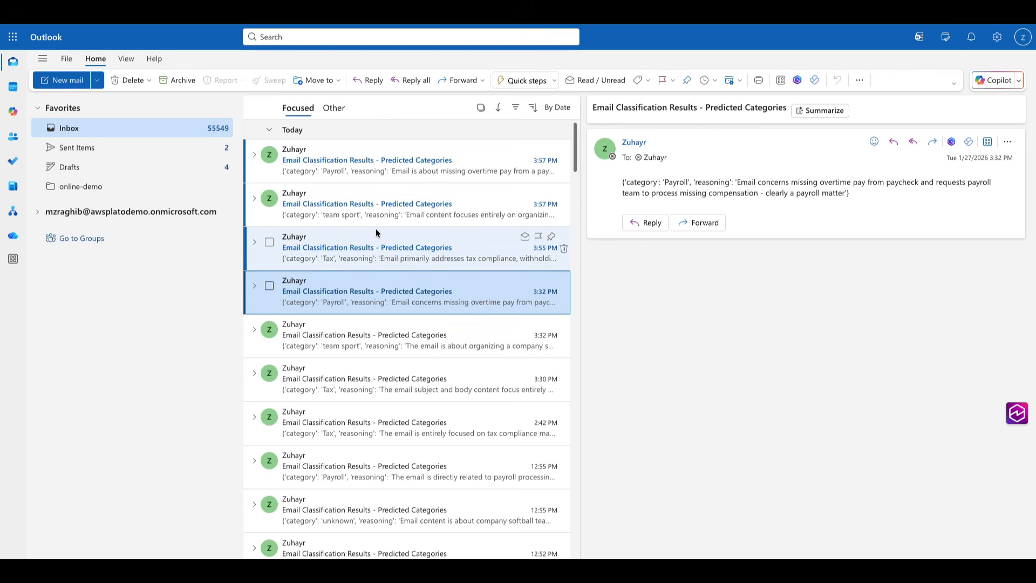
# Step: Read the tax compliance, missing overtime pay and company softball emails in the online-demo folder
pyautogui.click(82, 191)
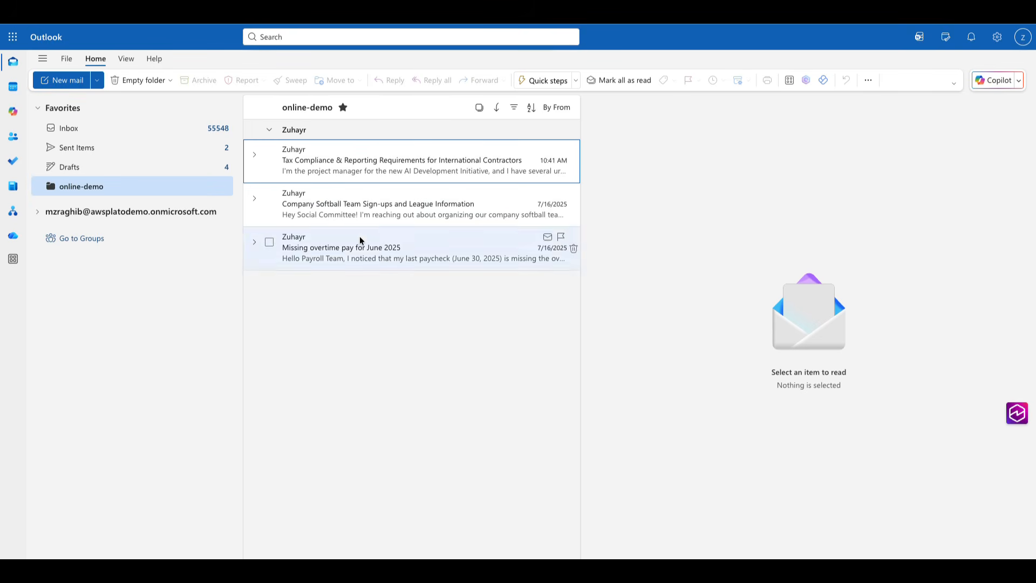
pyautogui.click(377, 172)
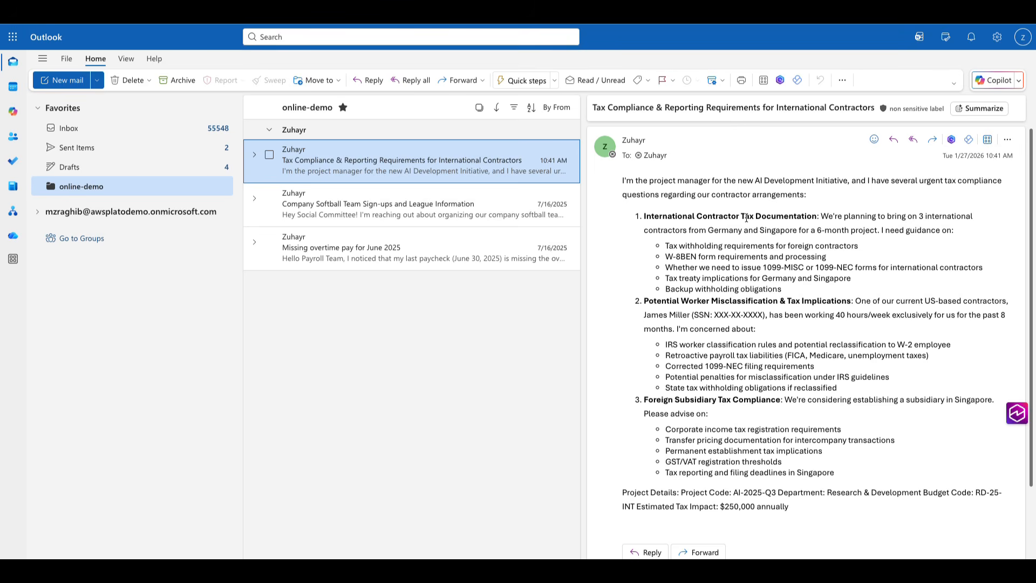
pyautogui.click(339, 252)
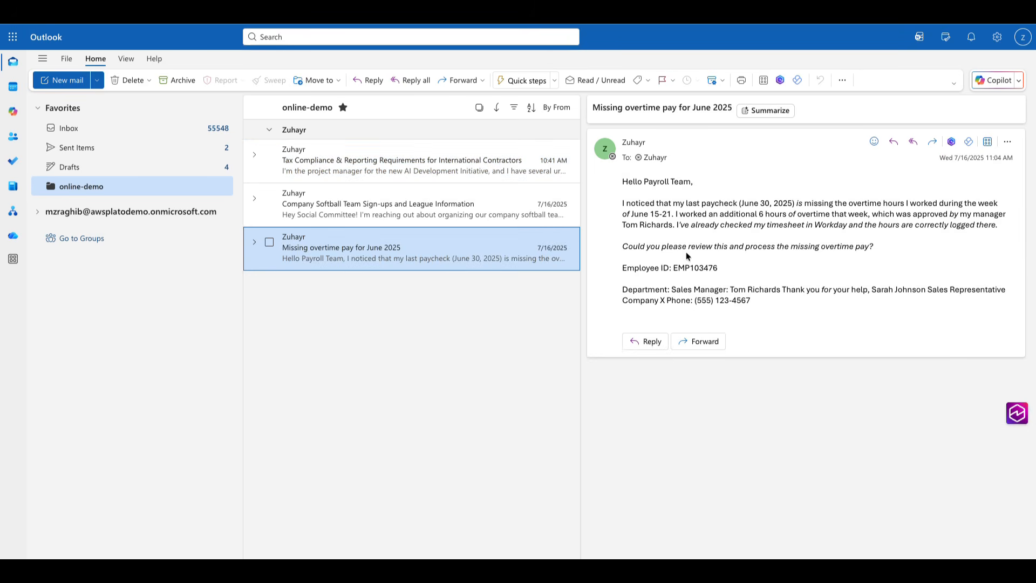
pyautogui.doubleClick(701, 203)
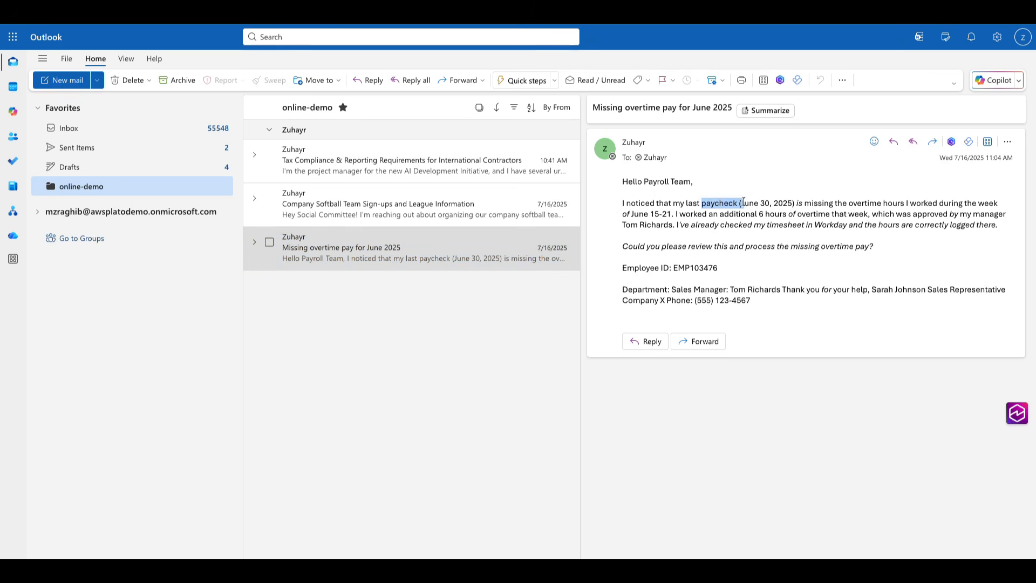
pyautogui.click(690, 245)
pyautogui.click(383, 218)
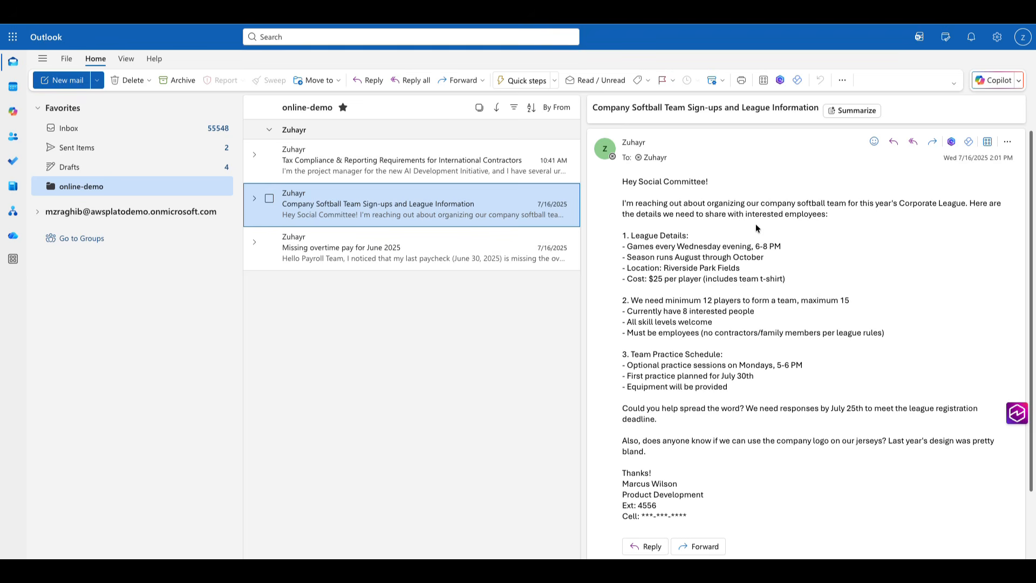
pyautogui.moveTo(740, 204); pyautogui.dragTo(863, 201)
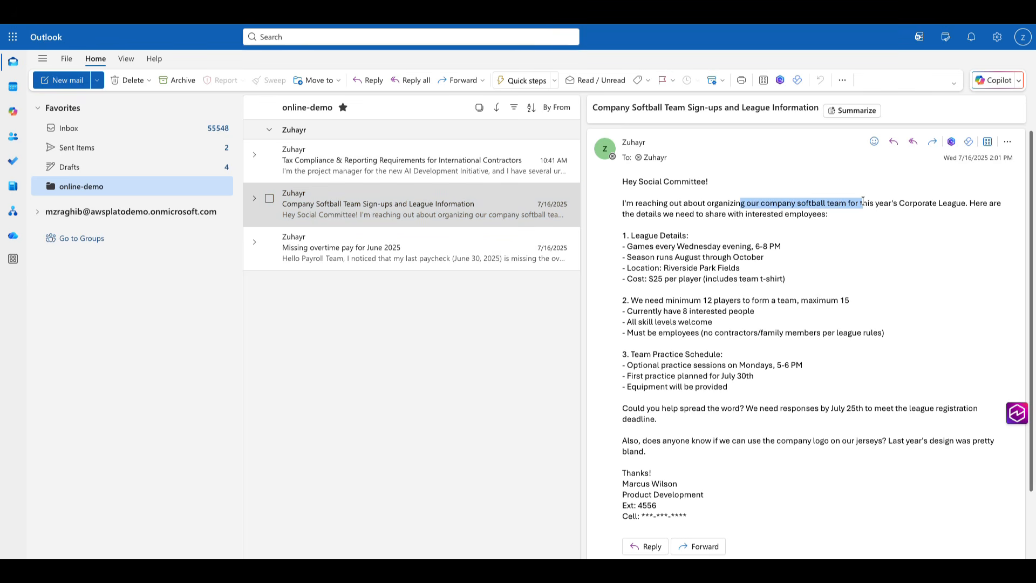
pyautogui.doubleClick(689, 205)
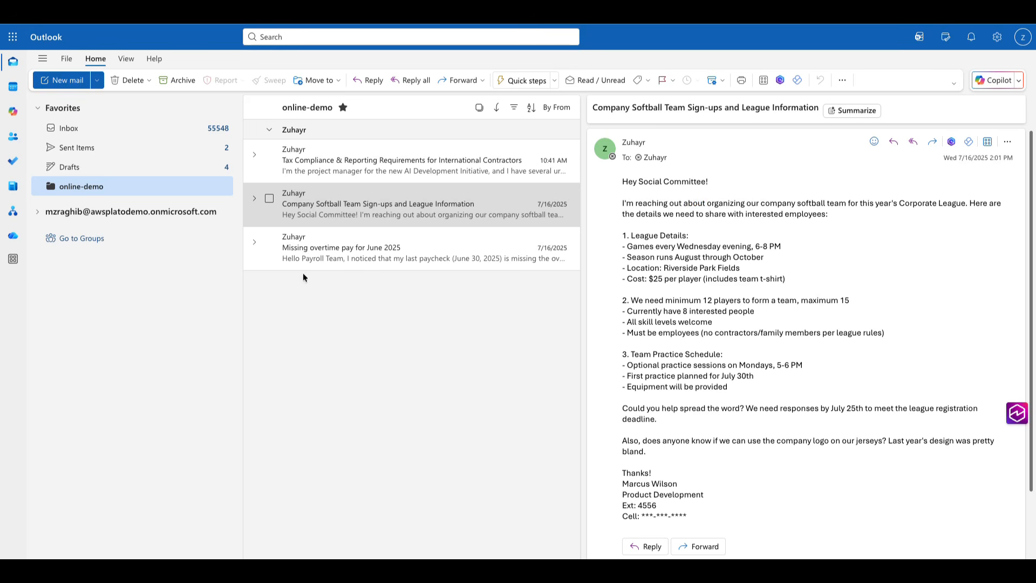
# Step: In the Inbox, review the Tax and team sport results, then open the latest Payroll result
pyautogui.click(97, 129)
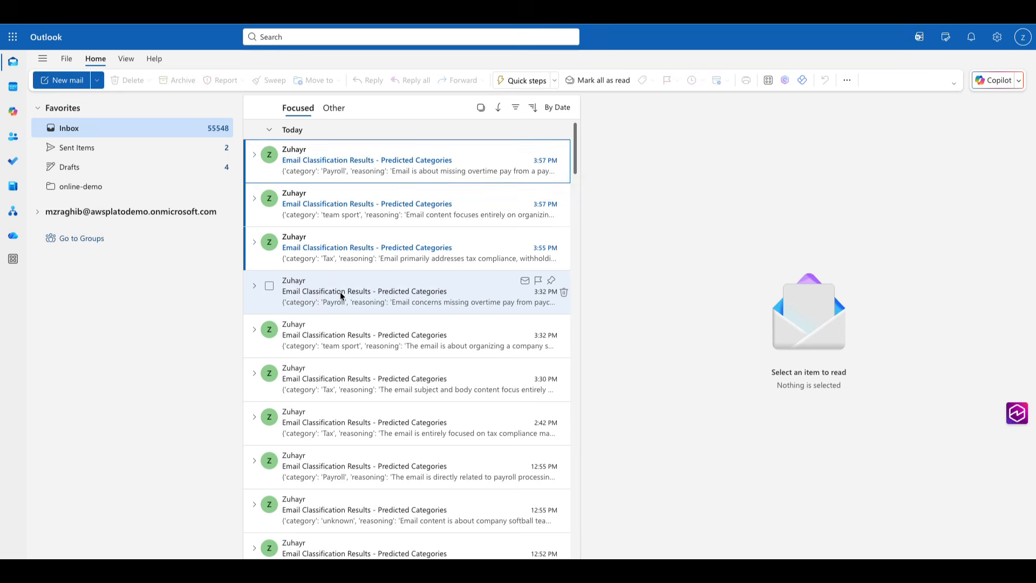
pyautogui.click(419, 249)
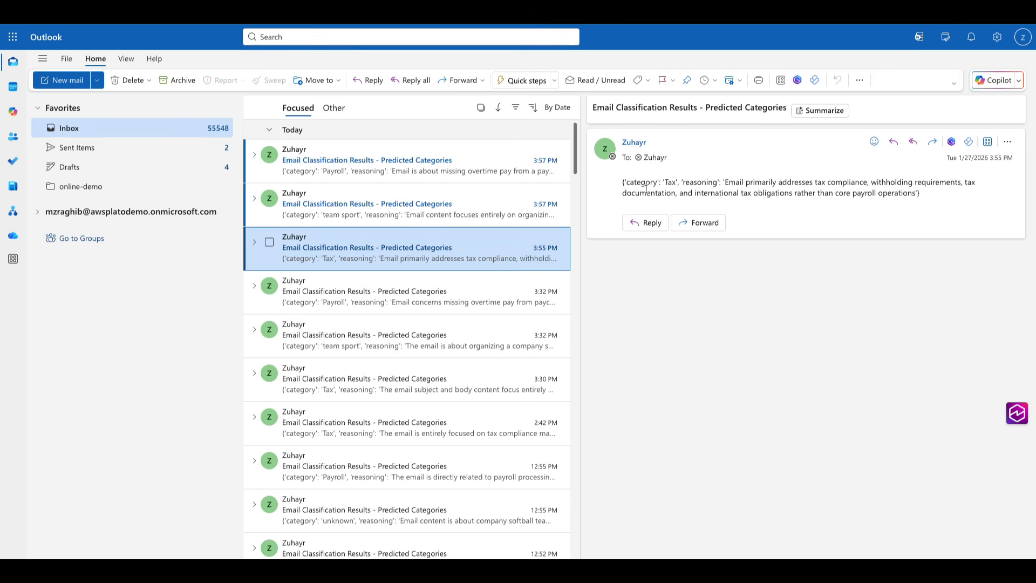
pyautogui.moveTo(633, 184); pyautogui.dragTo(682, 185)
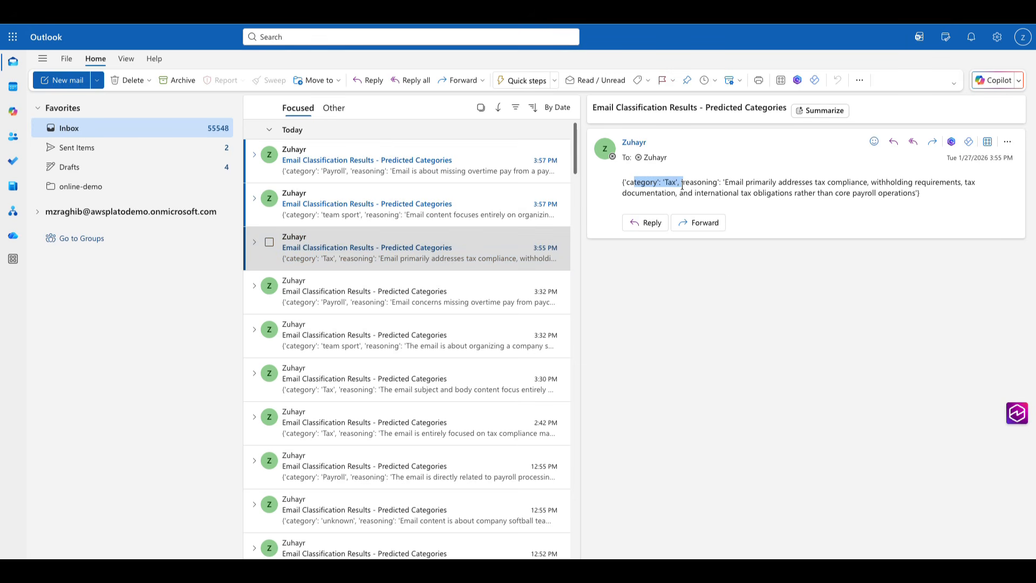
pyautogui.click(624, 184)
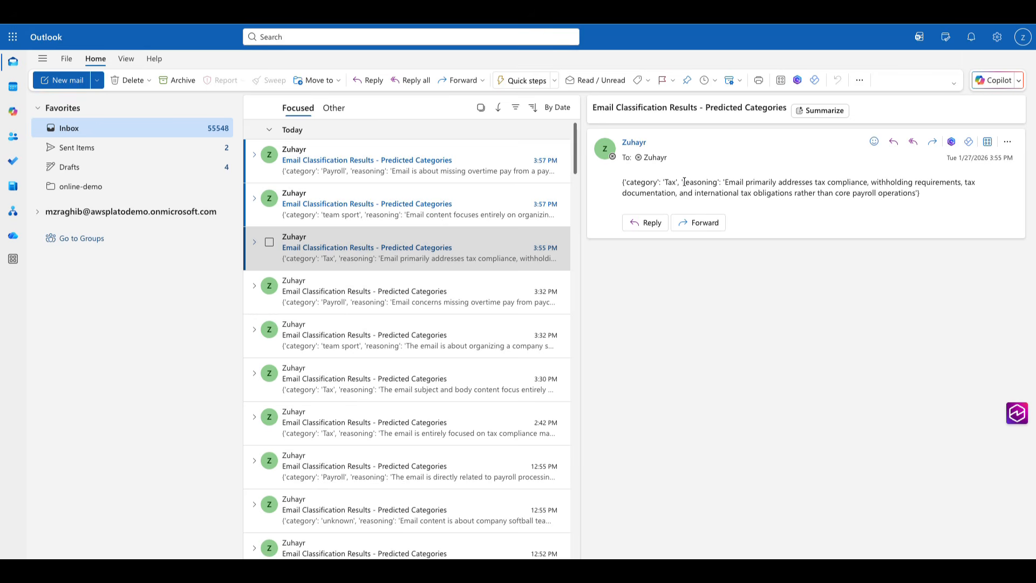
pyautogui.moveTo(685, 182); pyautogui.dragTo(735, 184)
pyautogui.click(439, 209)
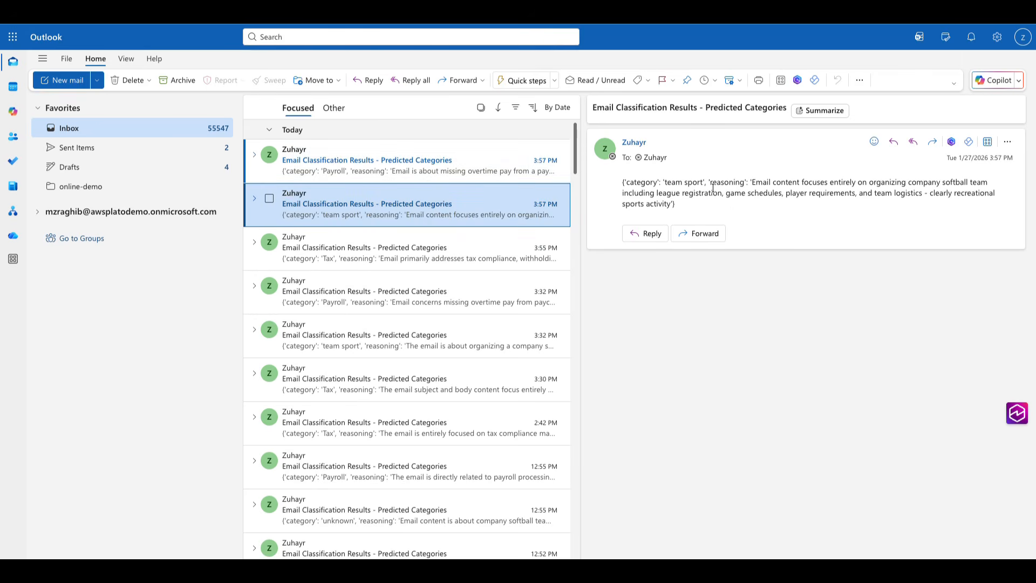
pyautogui.moveTo(705, 183); pyautogui.dragTo(664, 183)
pyautogui.click(444, 166)
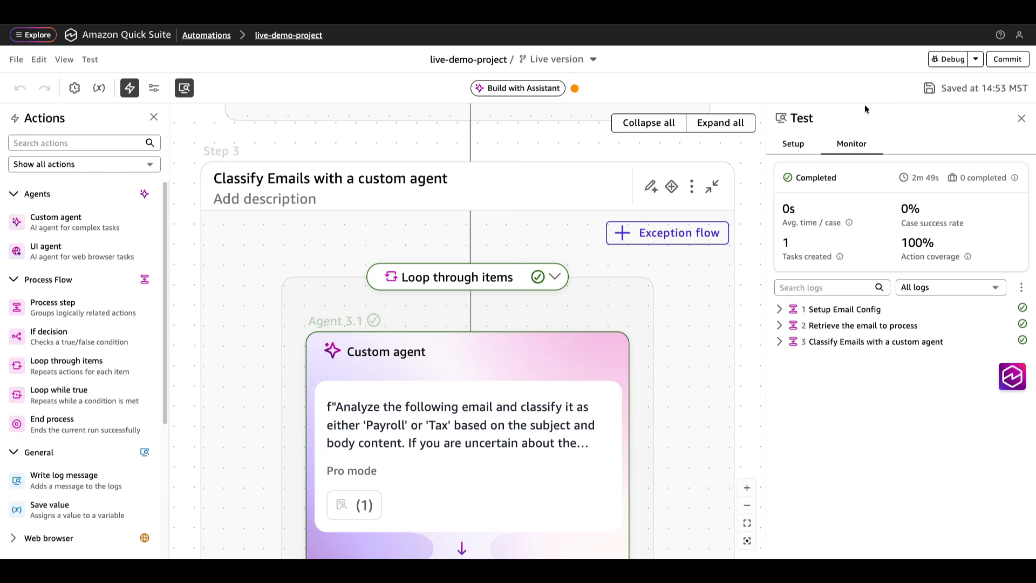
# Step: Enter the note 'working automation' in the Commit version dialog and commit v1.02
pyautogui.click(1008, 60)
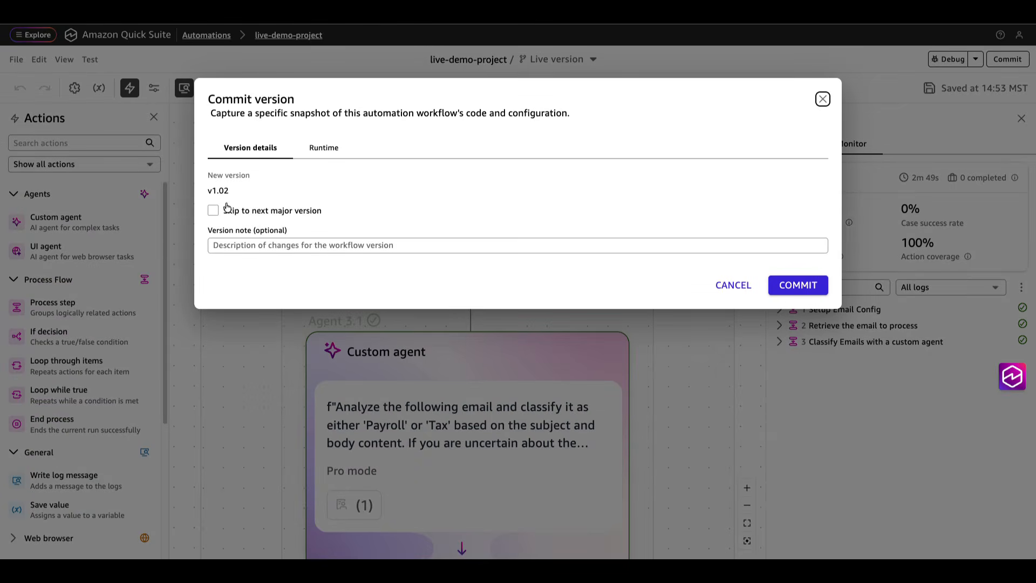
pyautogui.click(257, 247)
pyautogui.write('weork')
pyautogui.press('BackSpace')
pyautogui.press('BackSpace')
pyautogui.press('BackSpace')
pyautogui.press('BackSpace')
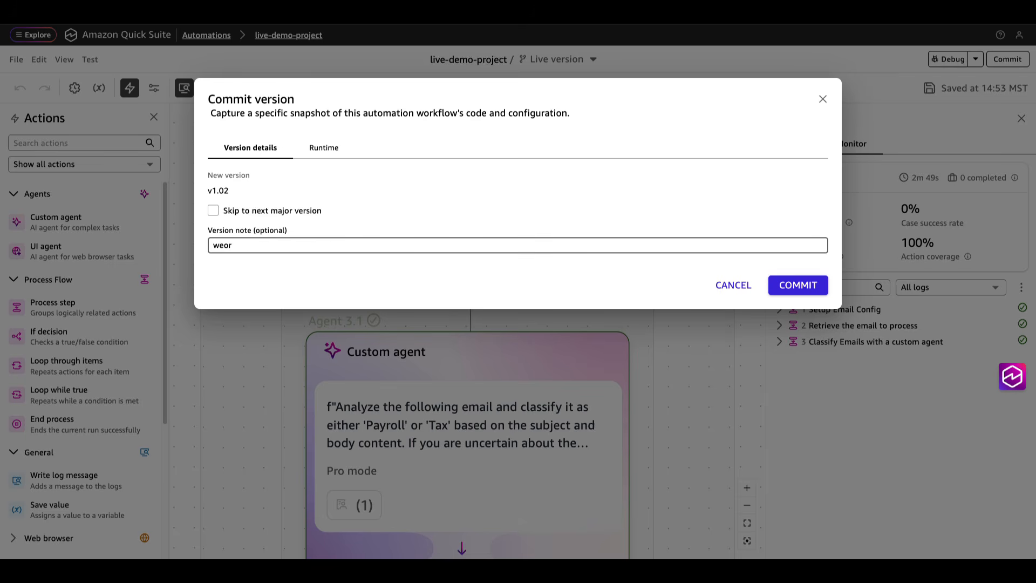
pyautogui.write('orking aut')
pyautogui.press('BackSpace')
pyautogui.press('BackSpace')
pyautogui.write('utomation')
pyautogui.click(795, 286)
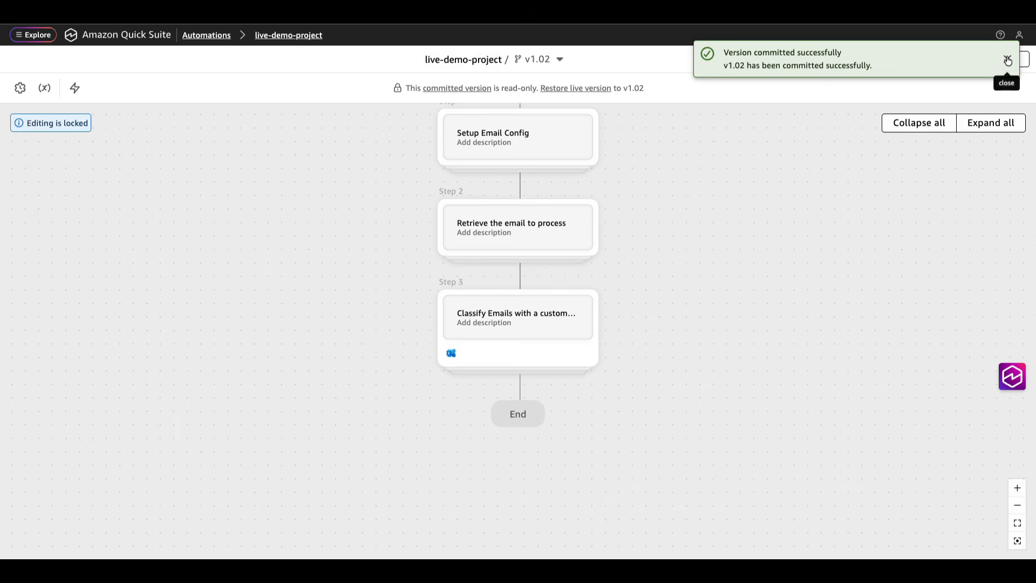
# Step: Start a deployment with committed version v1.02 selected
pyautogui.click(1008, 59)
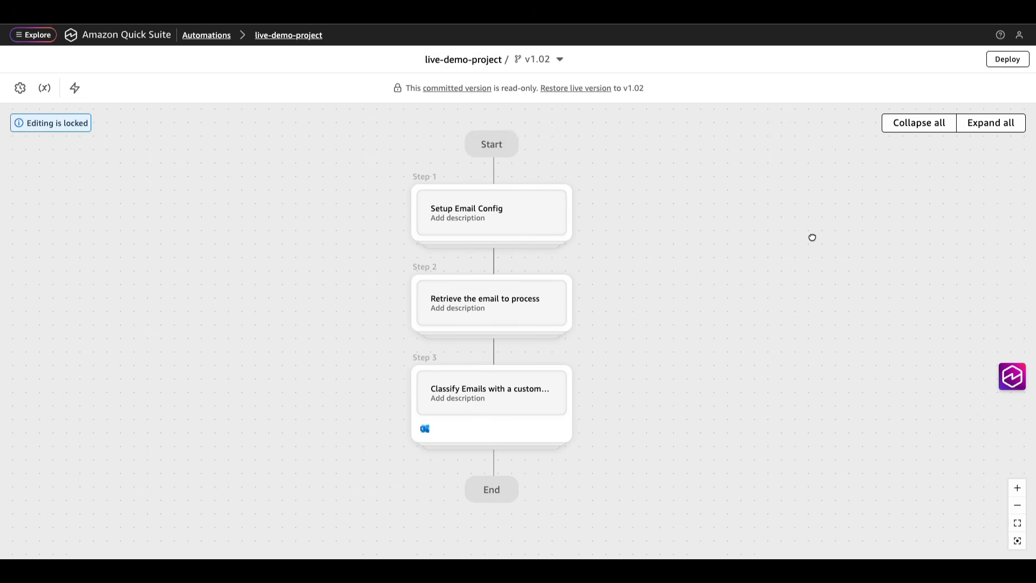
pyautogui.click(1007, 60)
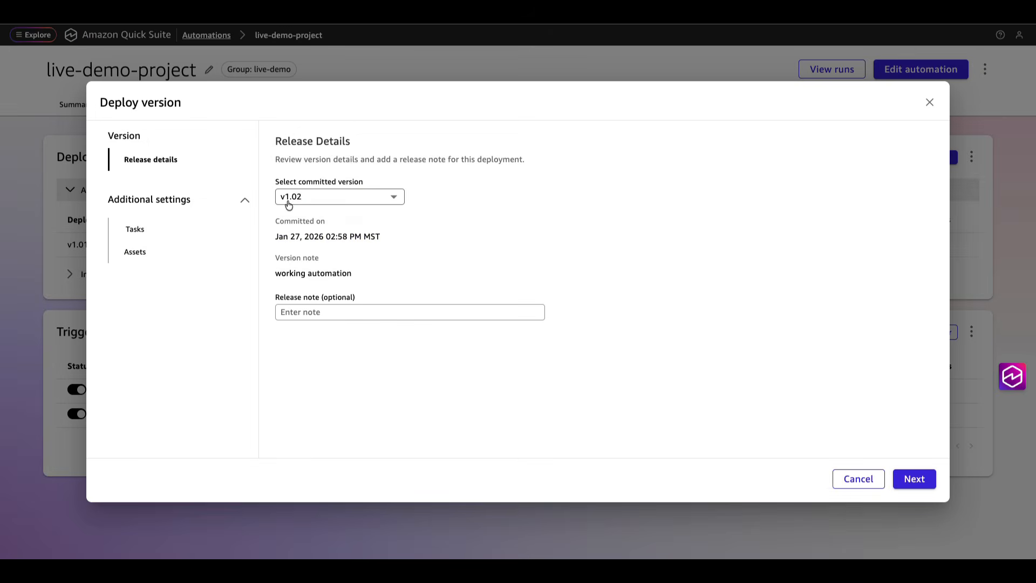
pyautogui.click(320, 201)
pyautogui.click(299, 215)
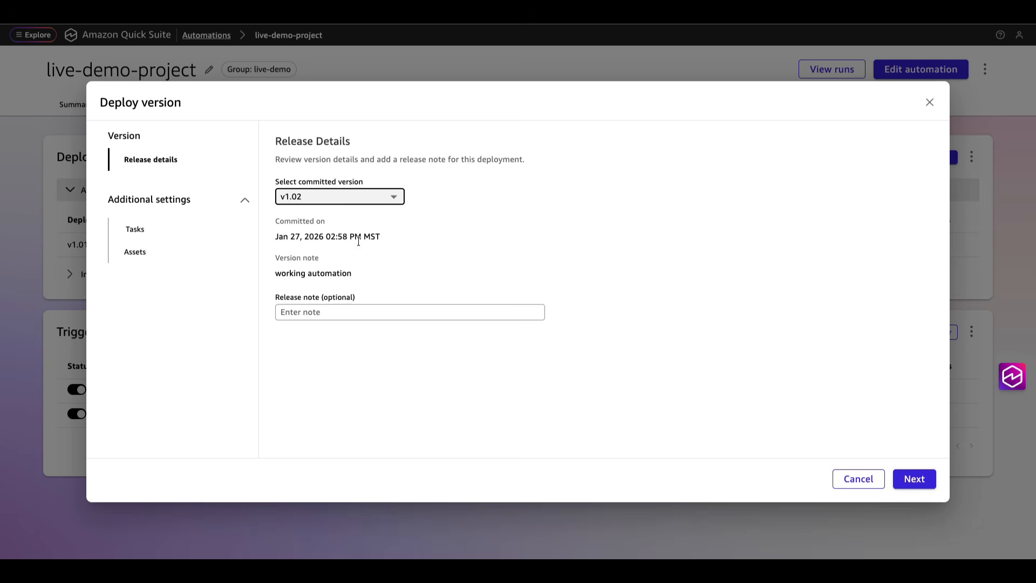
pyautogui.click(922, 481)
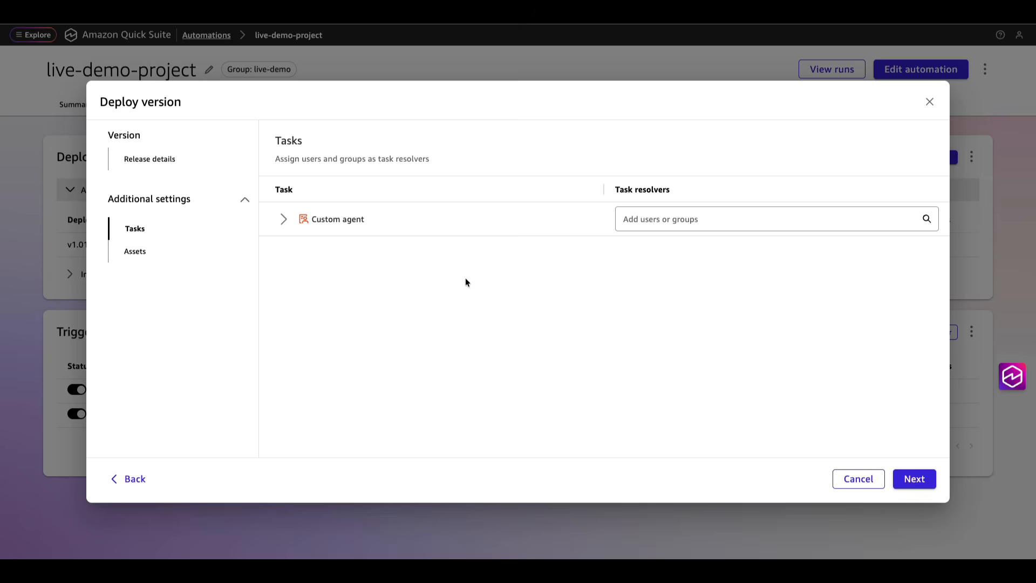
# Step: Make the admin user the Custom agent task resolver, keep Microsoft Outlook Integration assets, and deploy
pyautogui.click(653, 226)
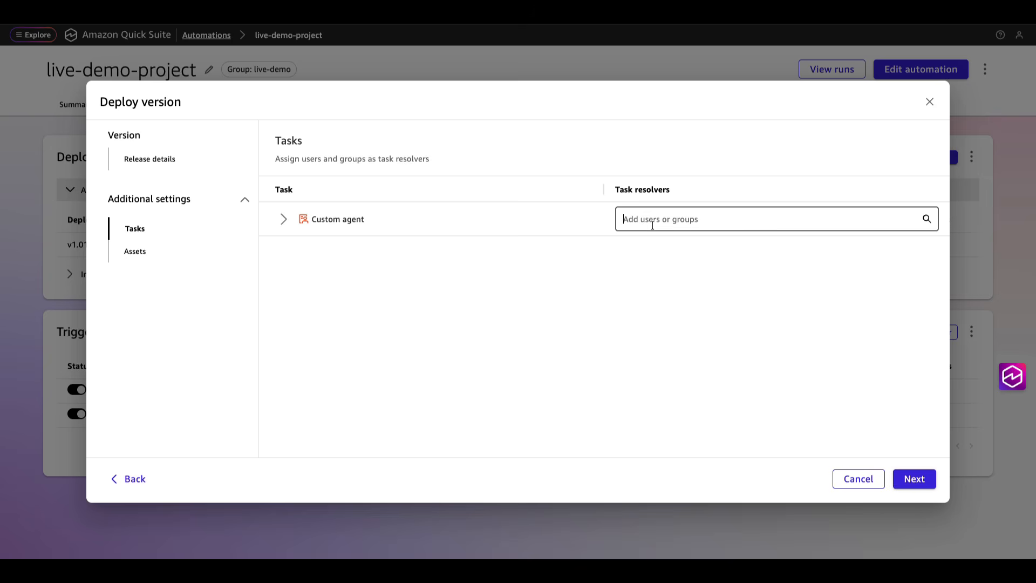
pyautogui.click(652, 246)
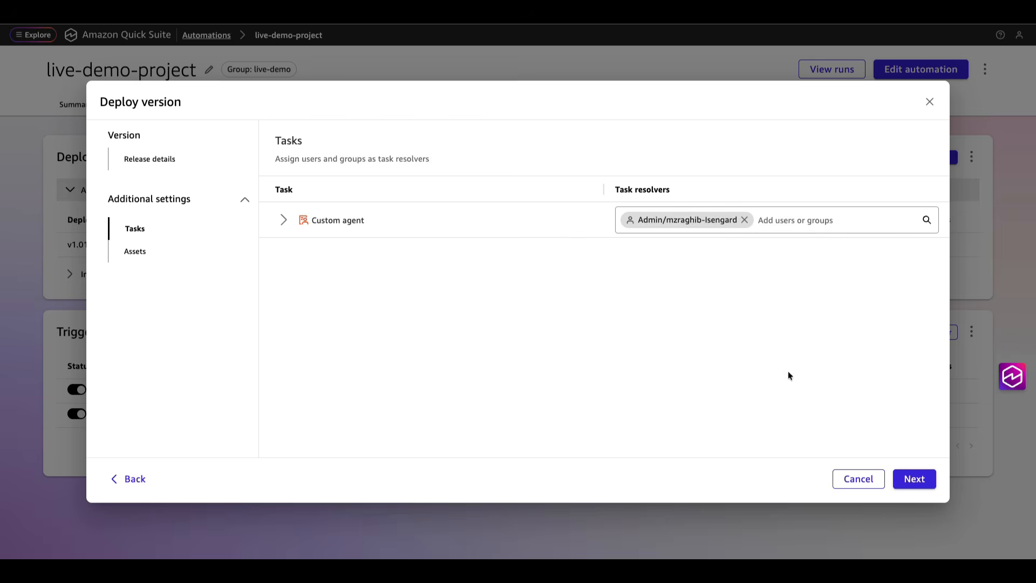
pyautogui.click(922, 483)
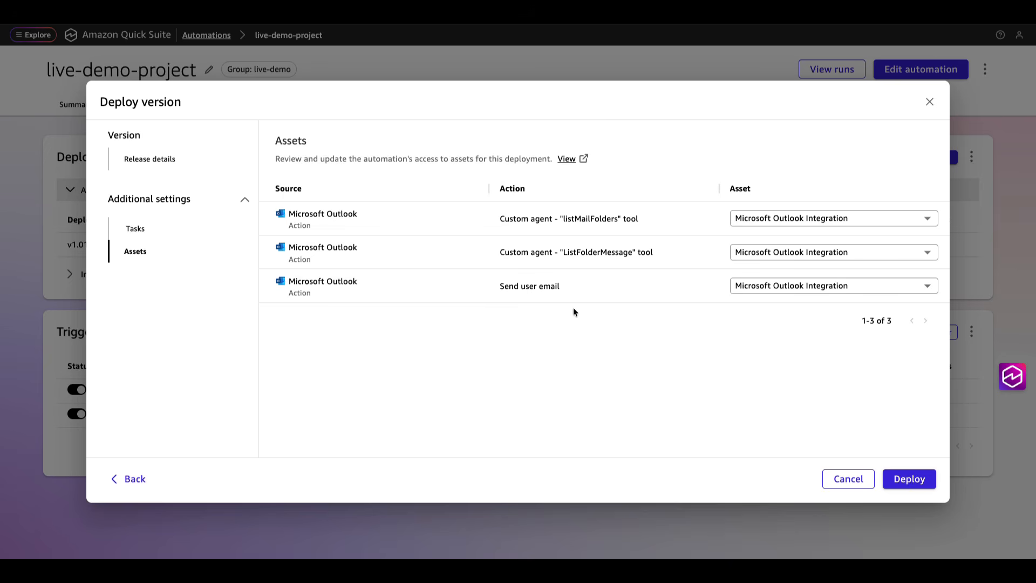
pyautogui.click(932, 219)
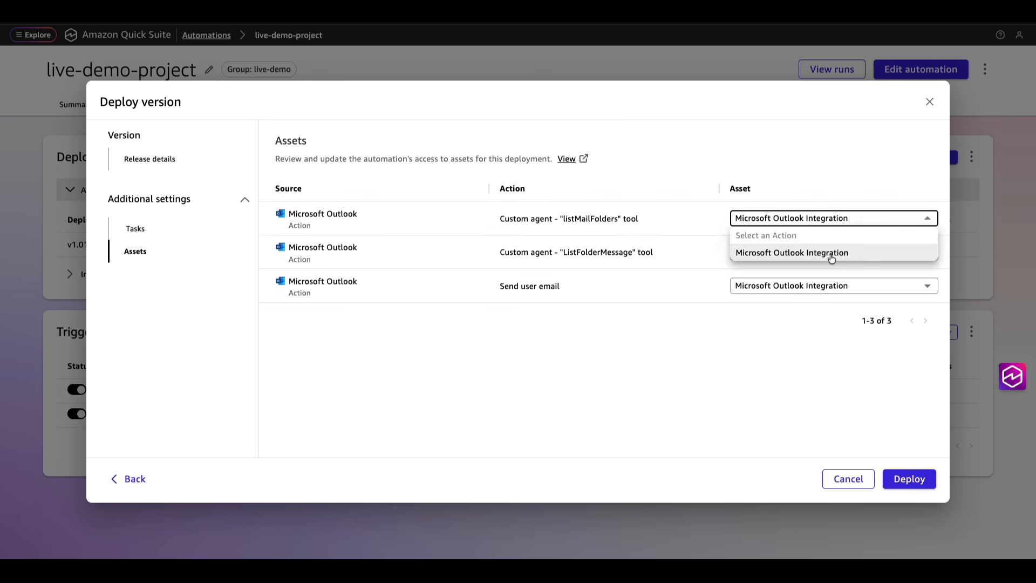
pyautogui.click(831, 252)
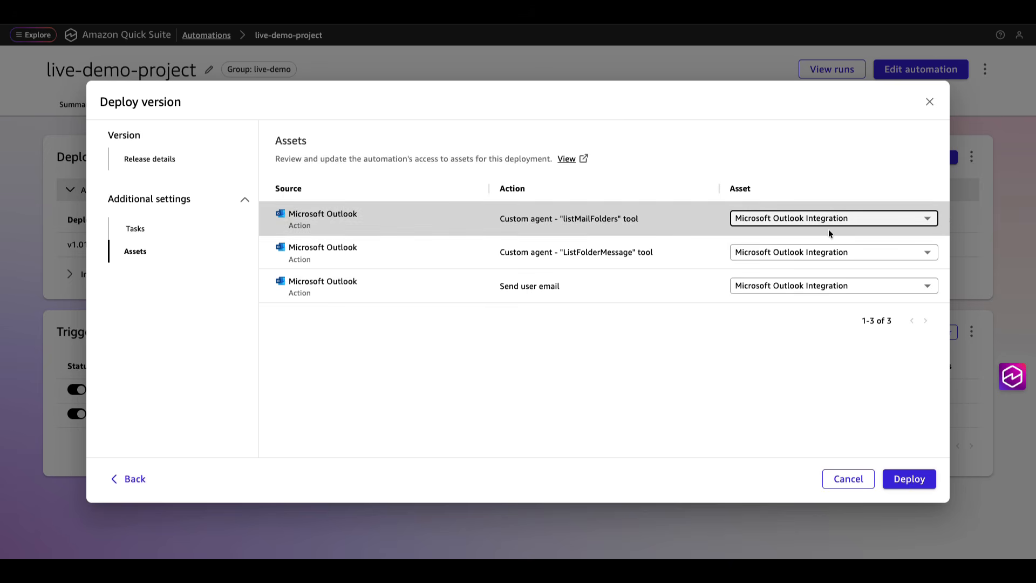
pyautogui.click(924, 480)
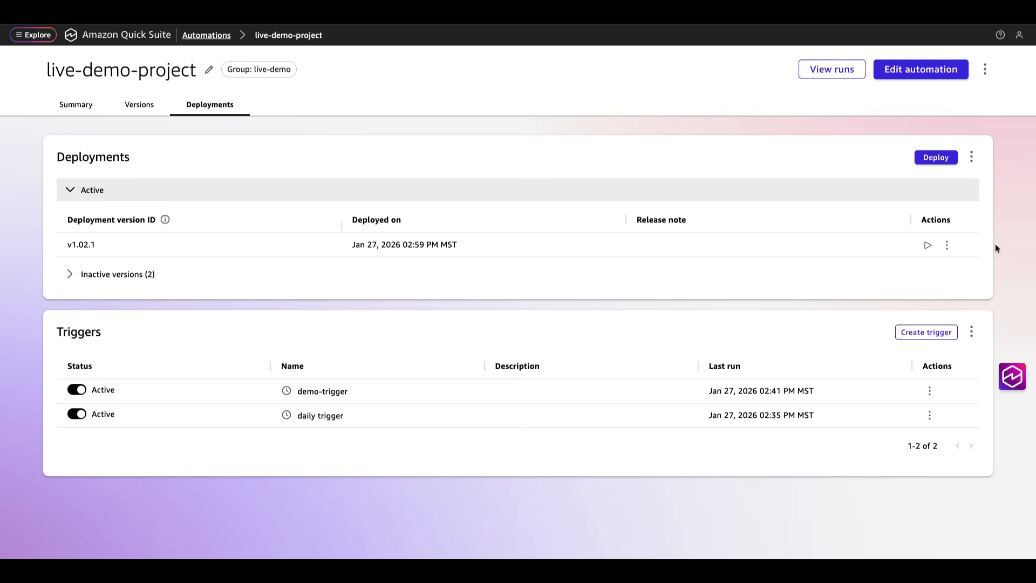
# Step: Create a trigger named 'demo-daily trigger' that repeats Daily
pyautogui.click(932, 332)
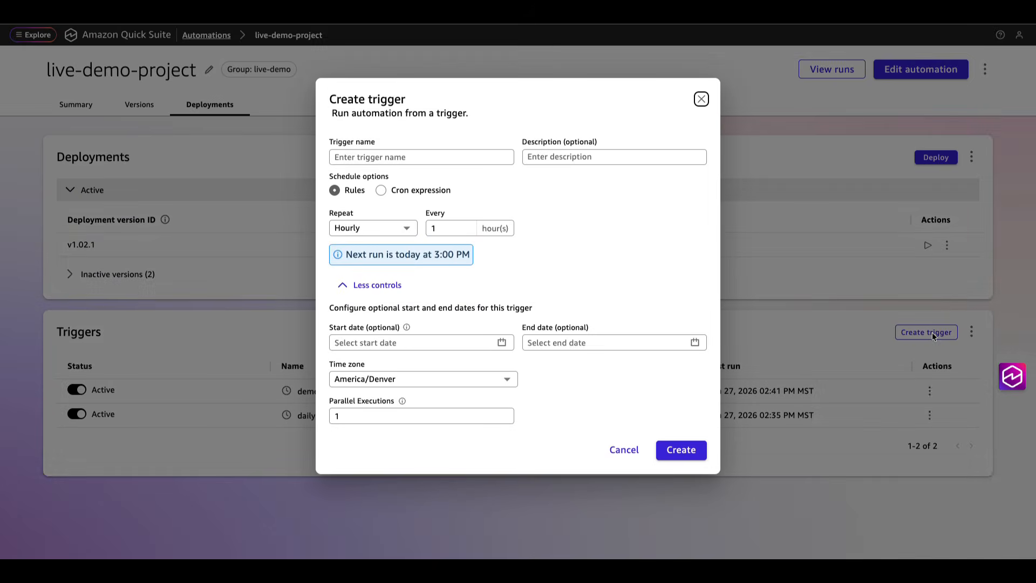
pyautogui.click(411, 157)
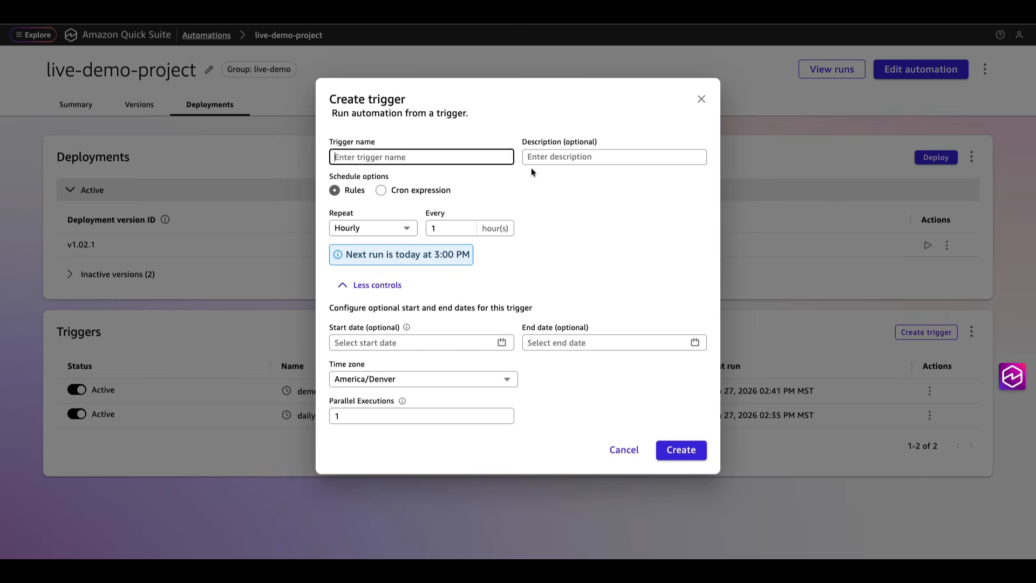
pyautogui.write('demo-daily trigger')
pyautogui.click(358, 228)
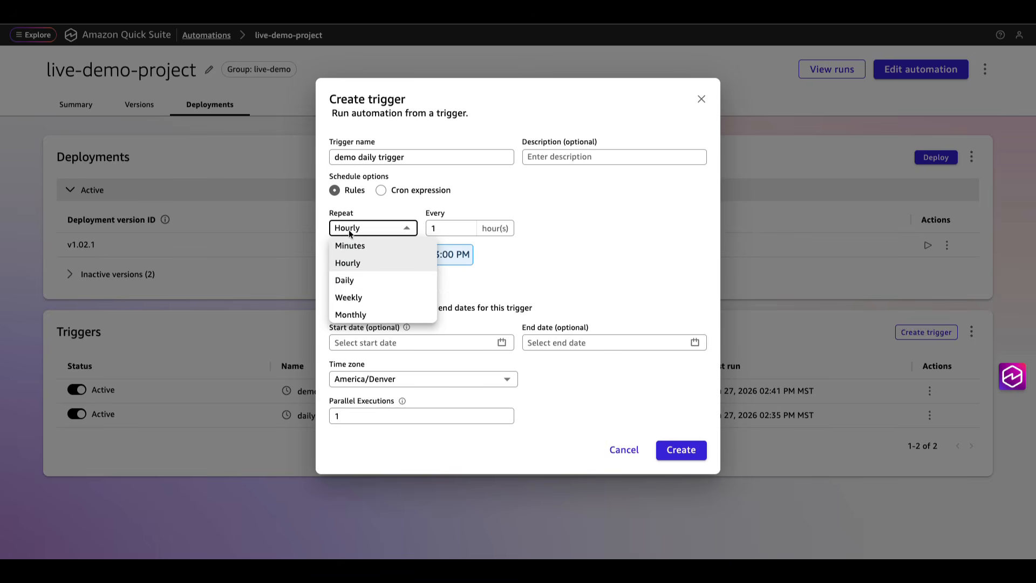
pyautogui.click(360, 282)
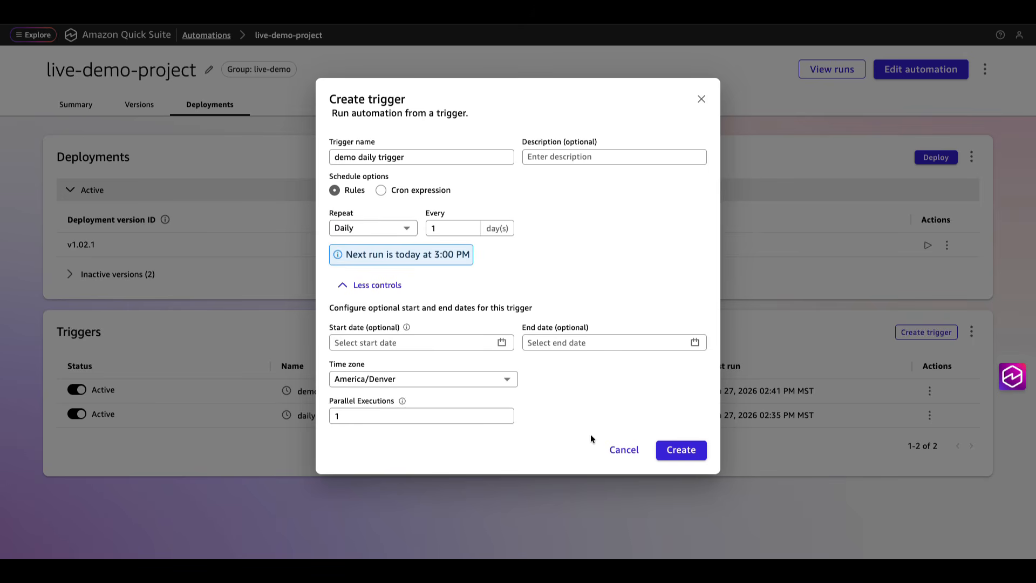
pyautogui.click(681, 452)
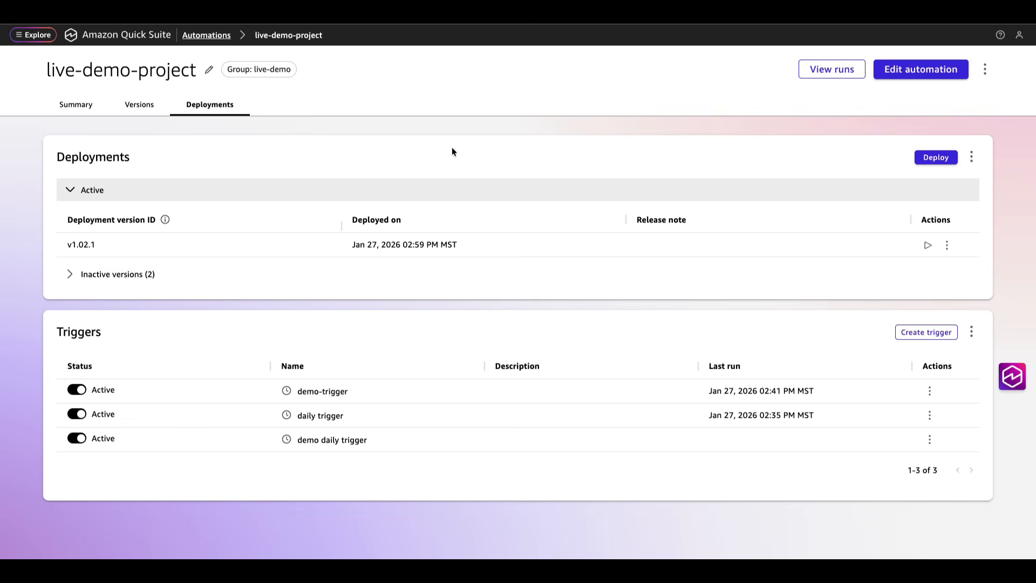
# Step: From all Automations, open Monitor filtered to Test runs and show the Runs list
pyautogui.click(195, 36)
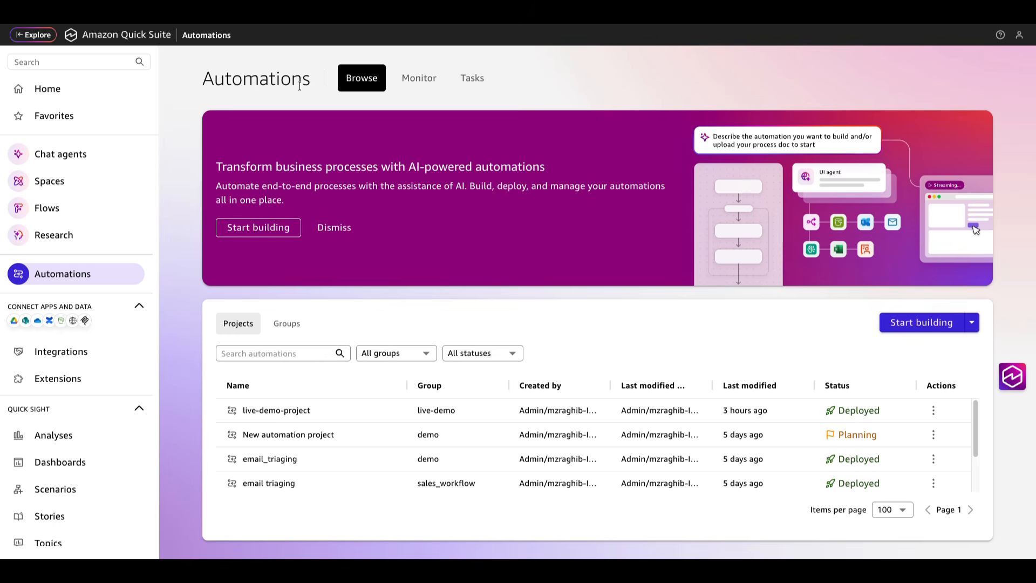
pyautogui.click(421, 84)
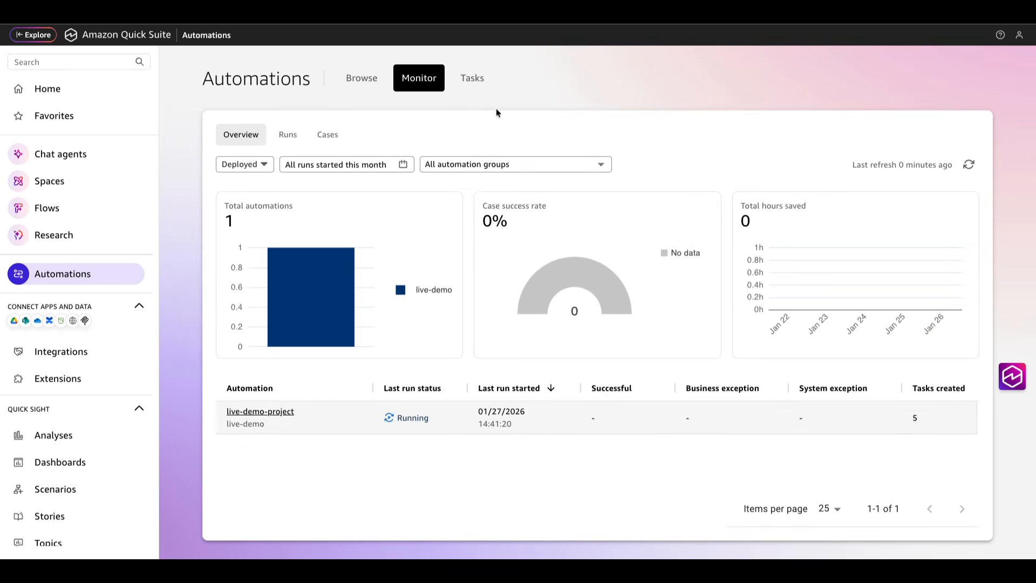
pyautogui.click(272, 166)
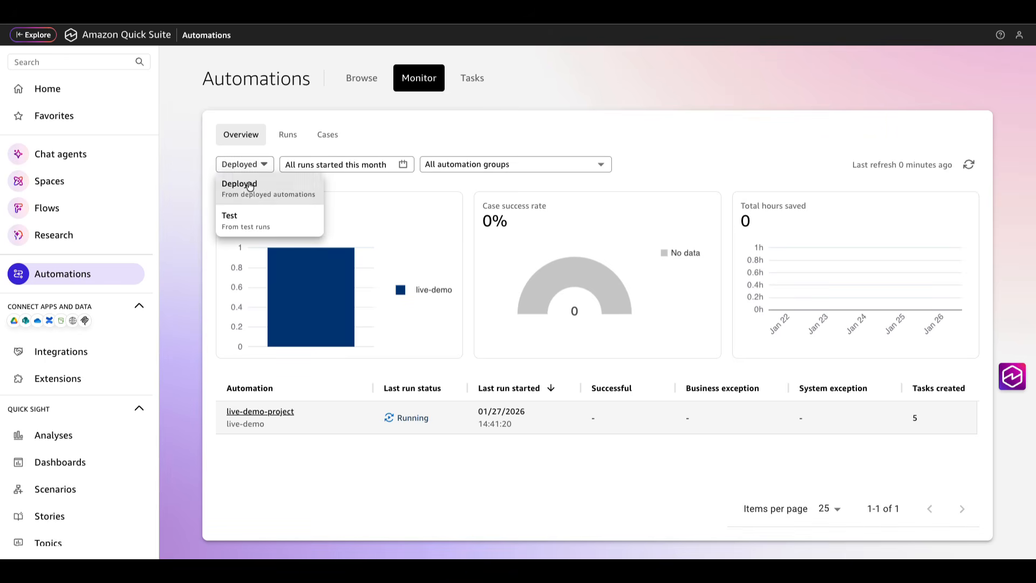
pyautogui.click(250, 224)
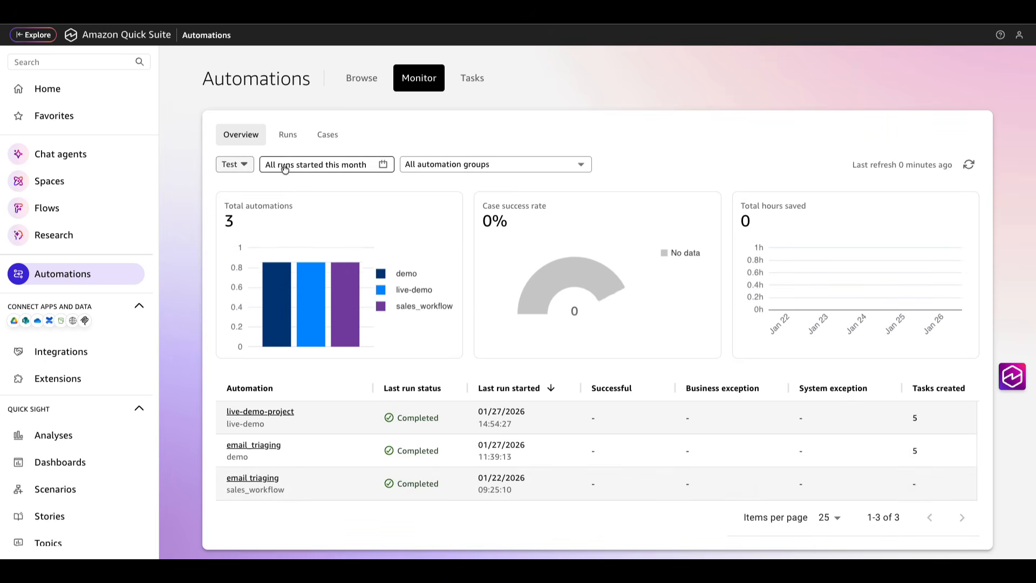
pyautogui.click(292, 137)
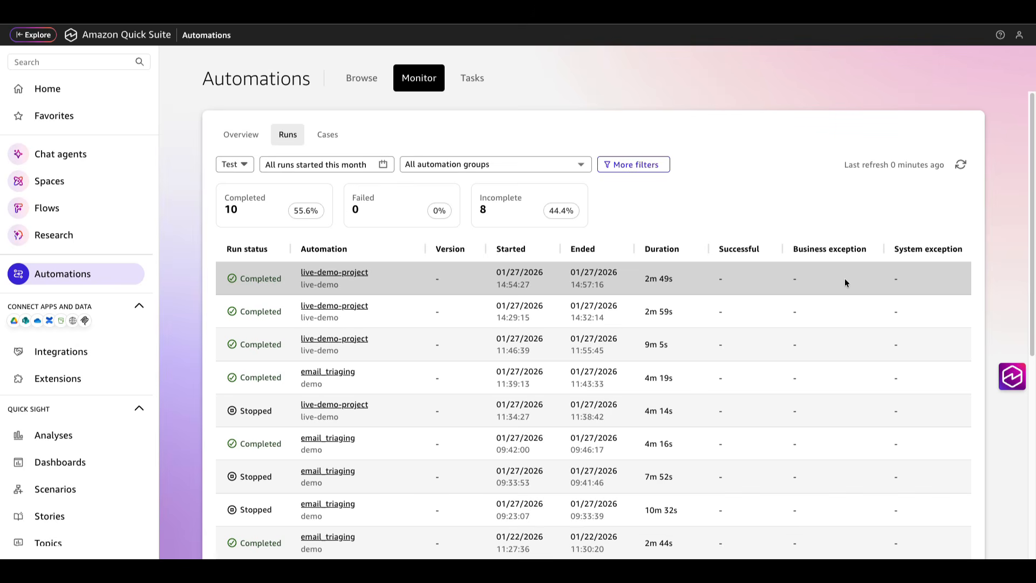
pyautogui.hscroll(5, 845, 283)
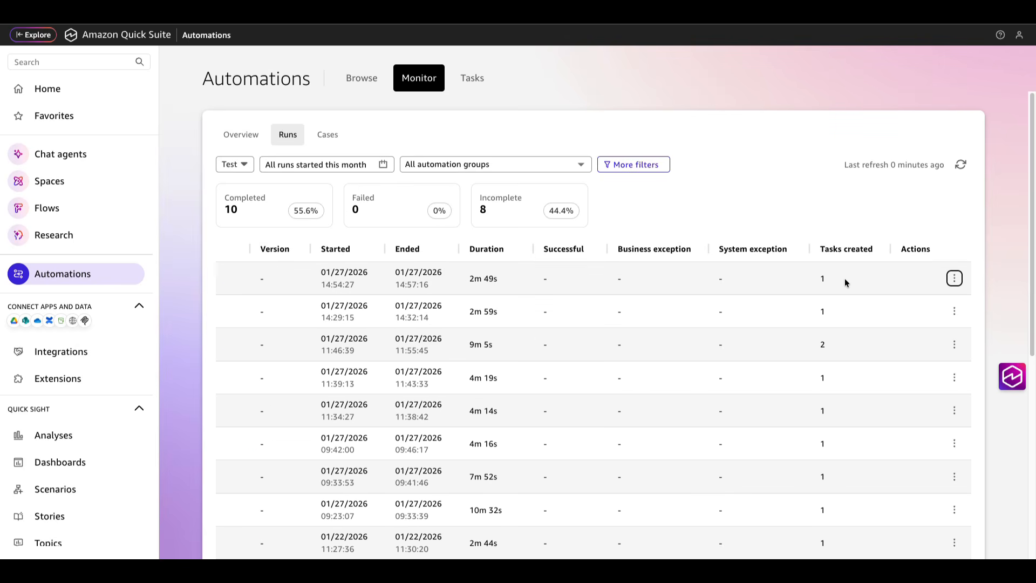
pyautogui.click(955, 279)
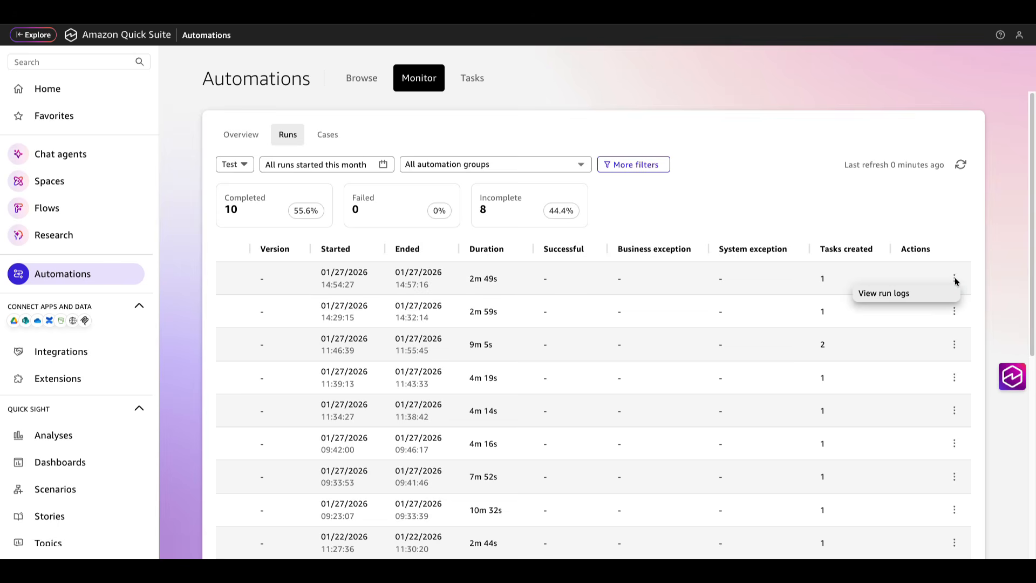
pyautogui.click(875, 296)
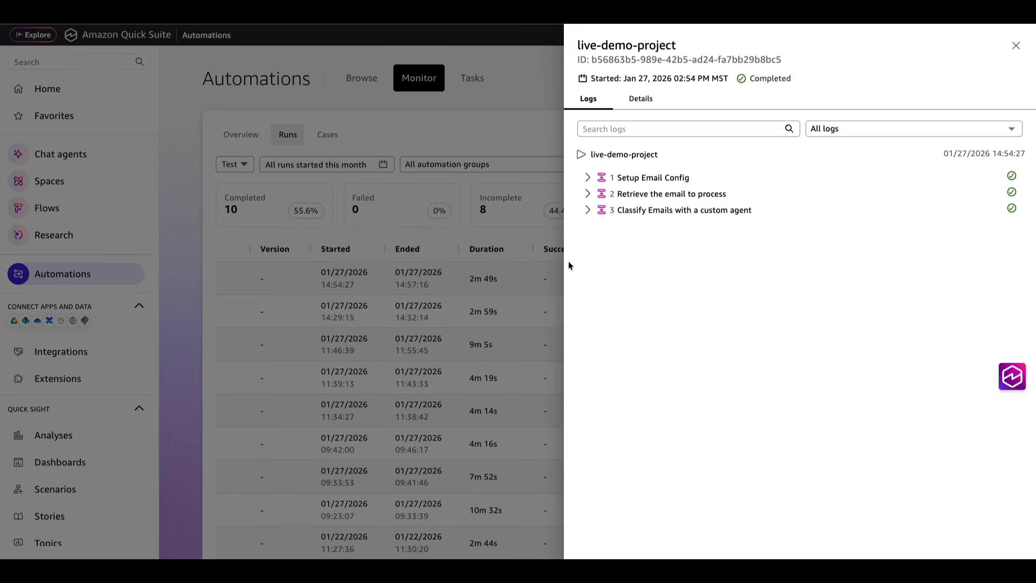
pyautogui.click(587, 180)
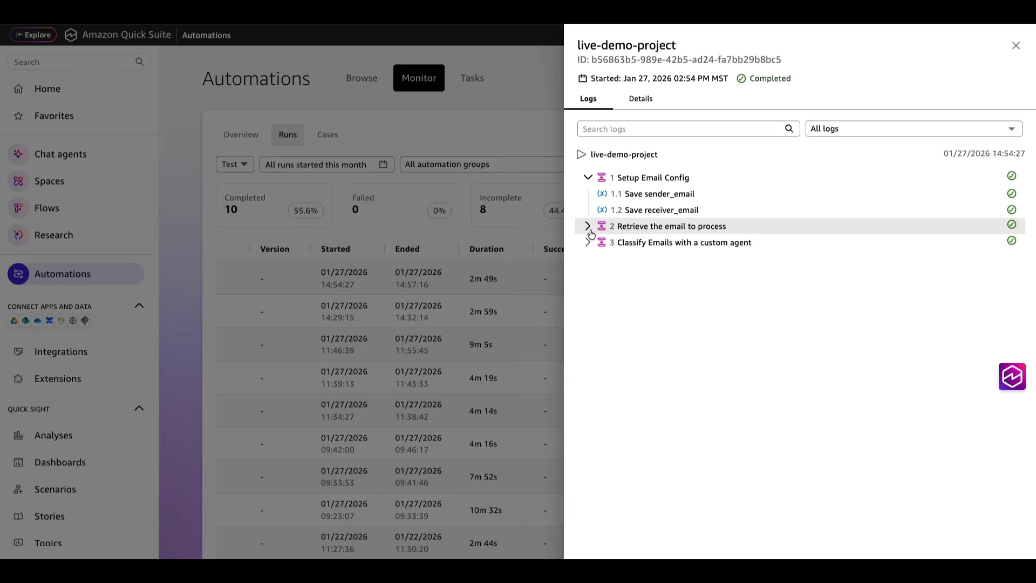
pyautogui.click(588, 227)
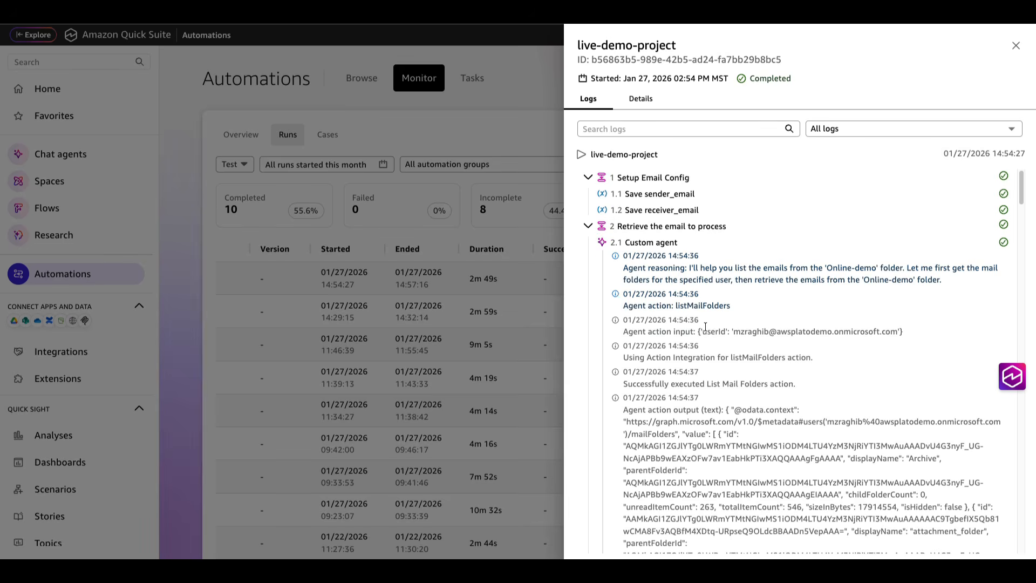
pyautogui.scroll(-10, 705, 327)
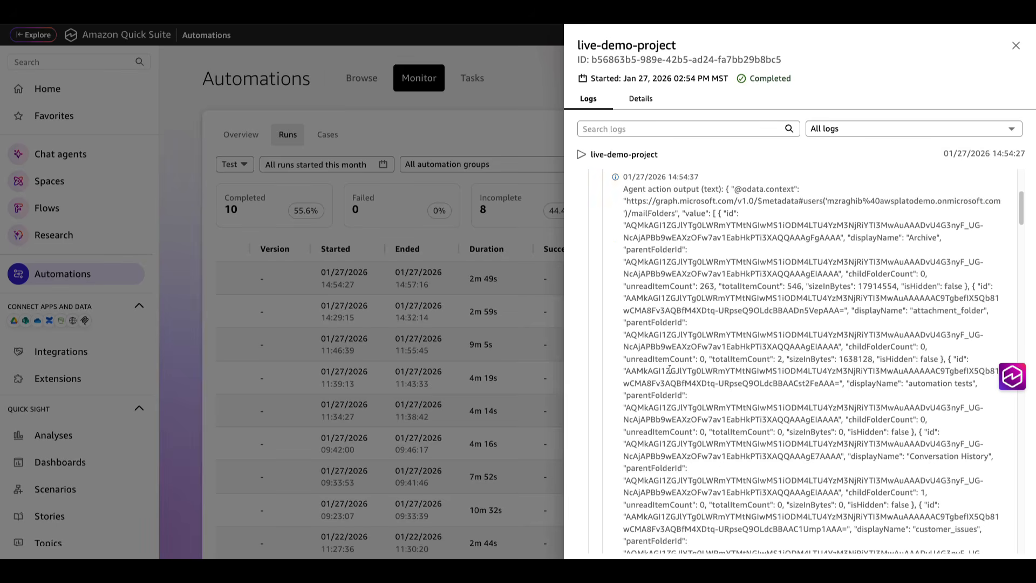
pyautogui.scroll(10, 670, 367)
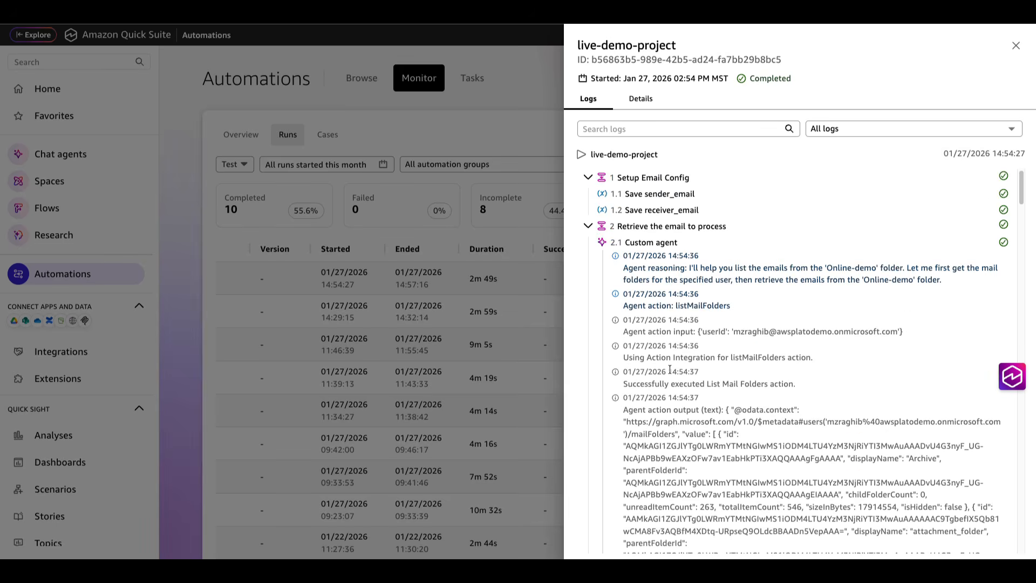
pyautogui.click(589, 226)
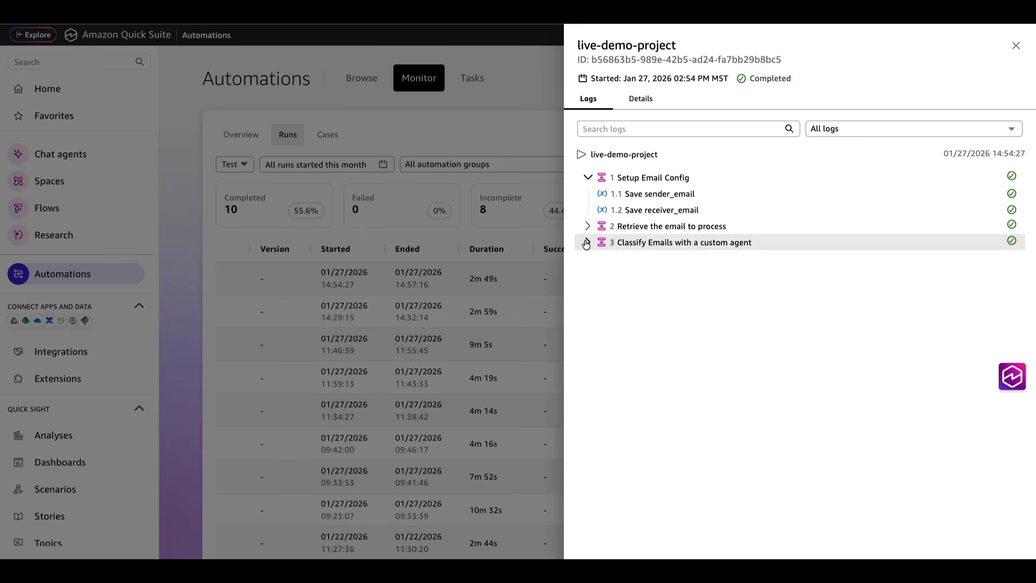
pyautogui.click(588, 242)
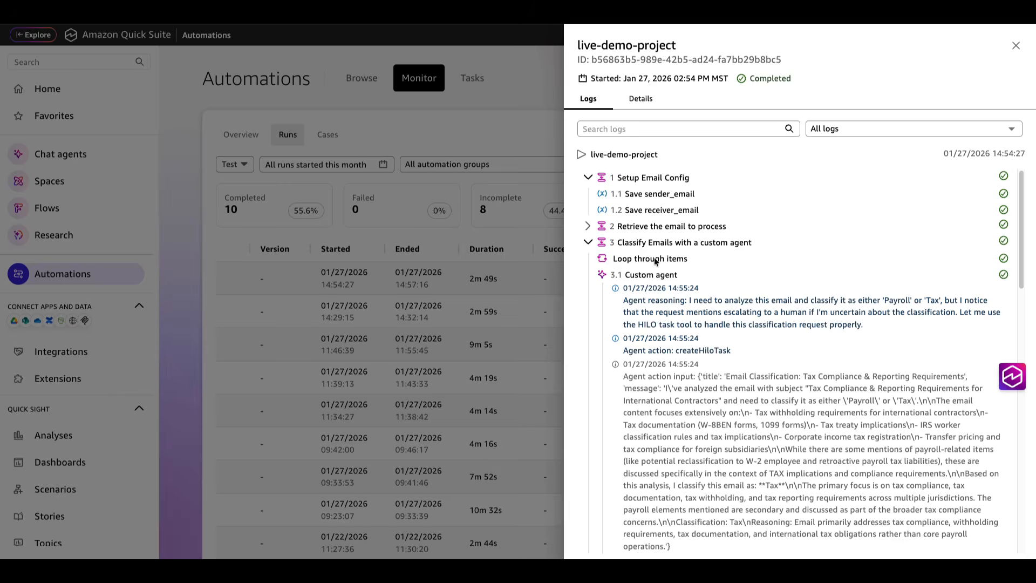
pyautogui.click(552, 127)
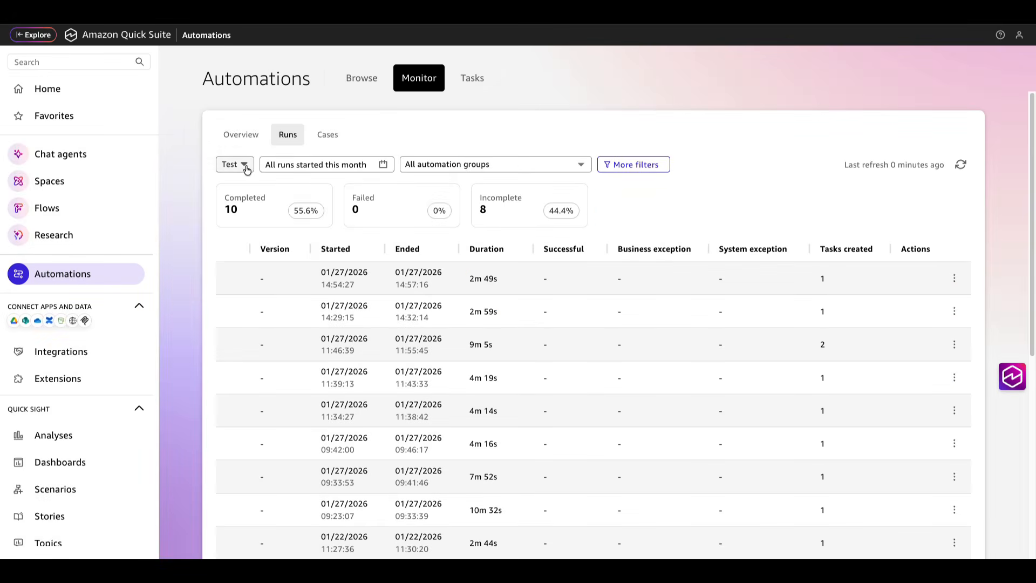
pyautogui.click(241, 165)
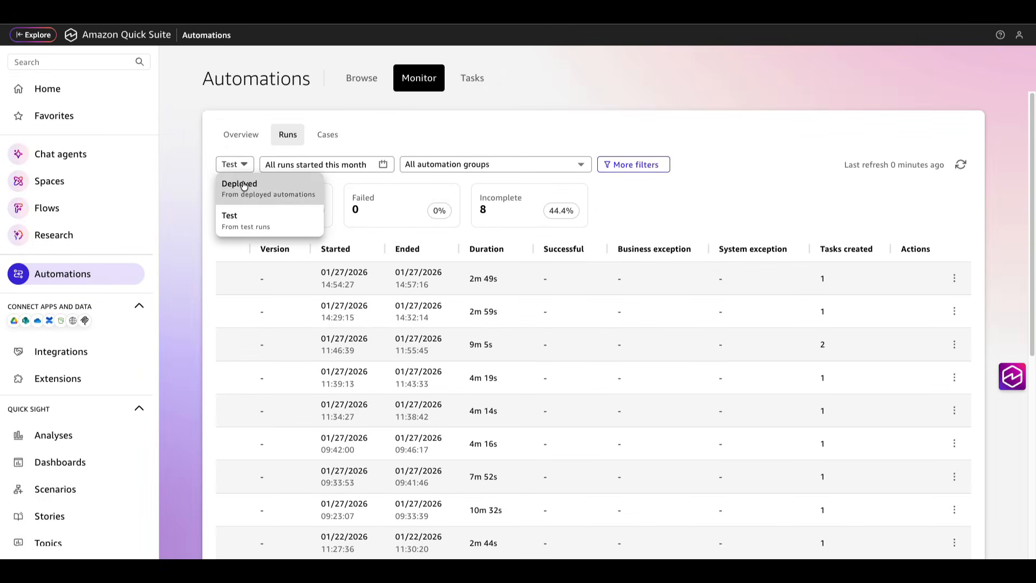
pyautogui.click(473, 130)
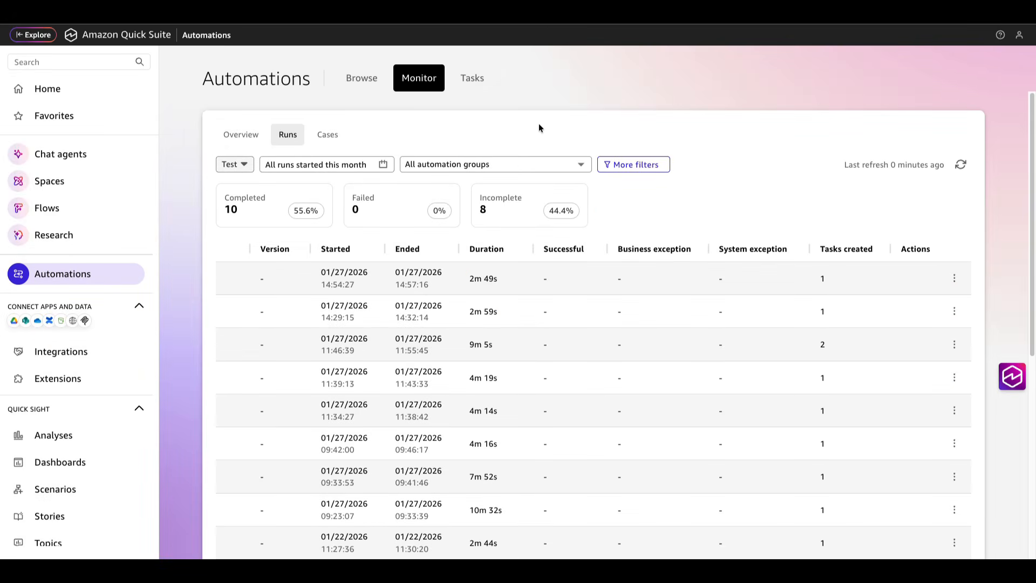